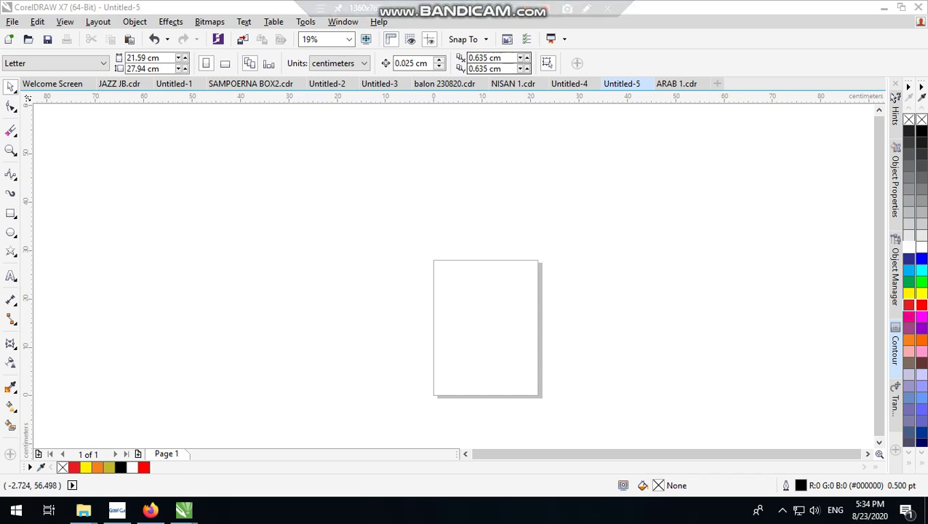
Type HEREX and ONLINE on two lines as Arial artistic text on the page.
click(10, 275)
scroll(407, 258, up, 1)
scroll(713, 371, up, 1)
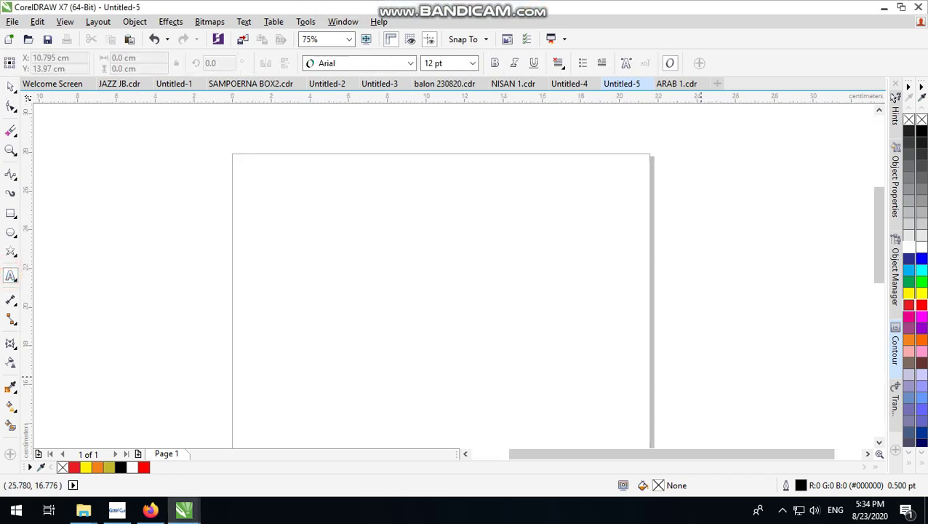
click(278, 204)
scroll(270, 200, up, 2)
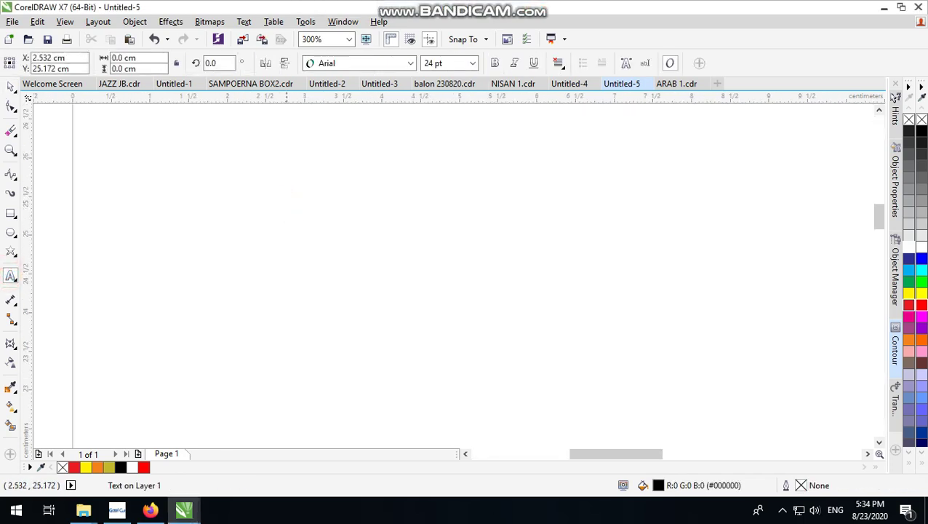
text(HER)
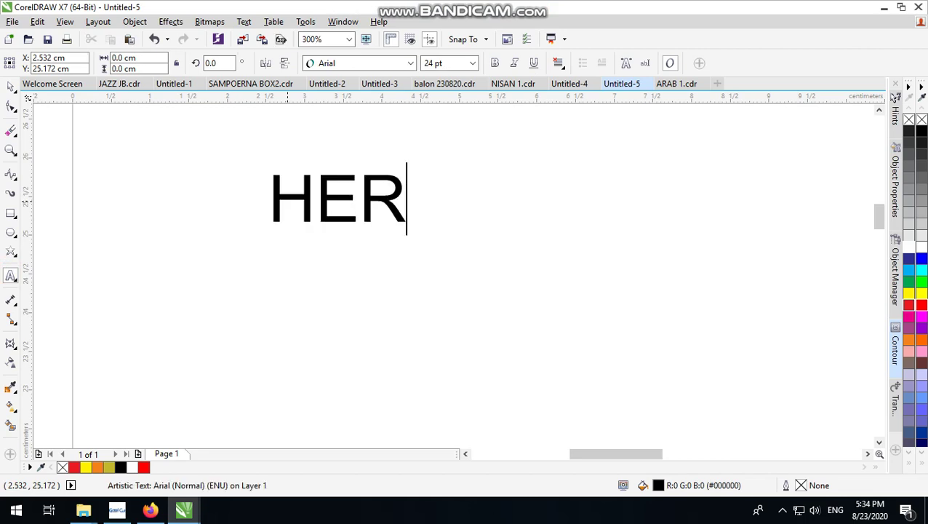
text(EX)
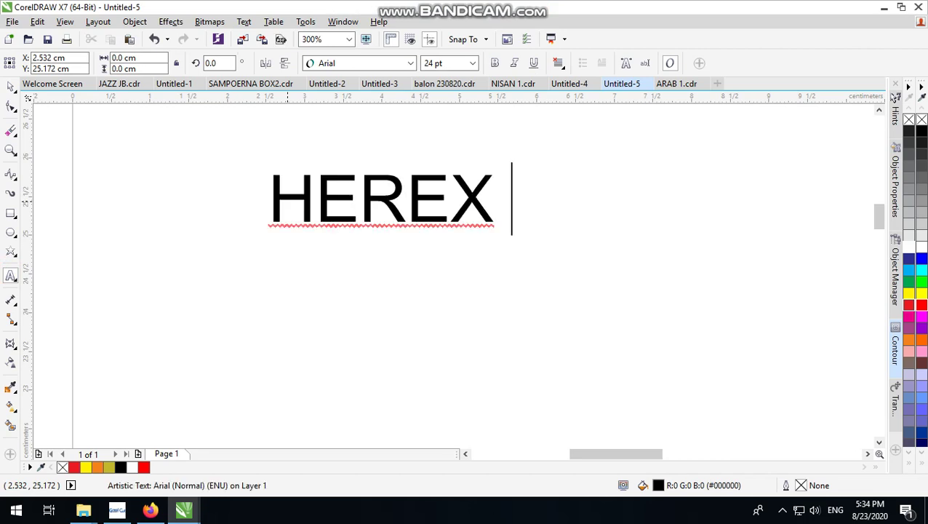
key(Return)
text(O)
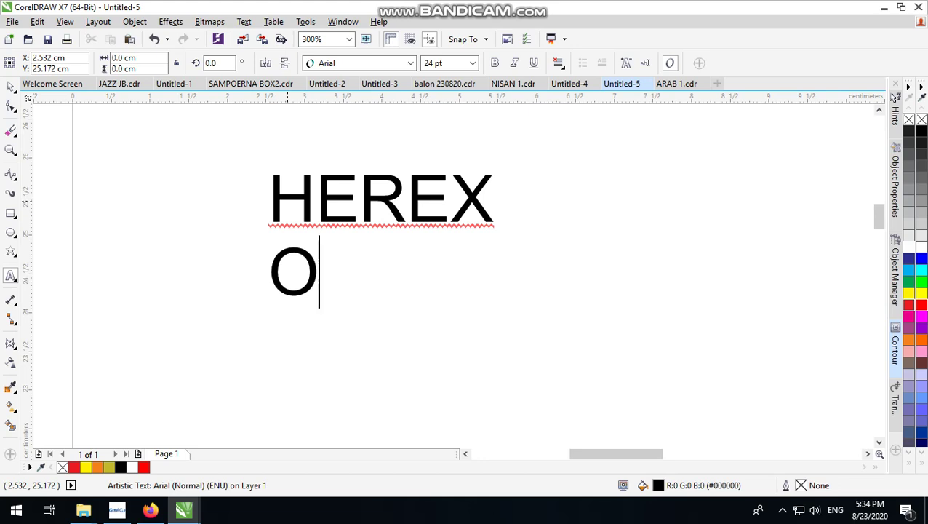
text(NLINE)
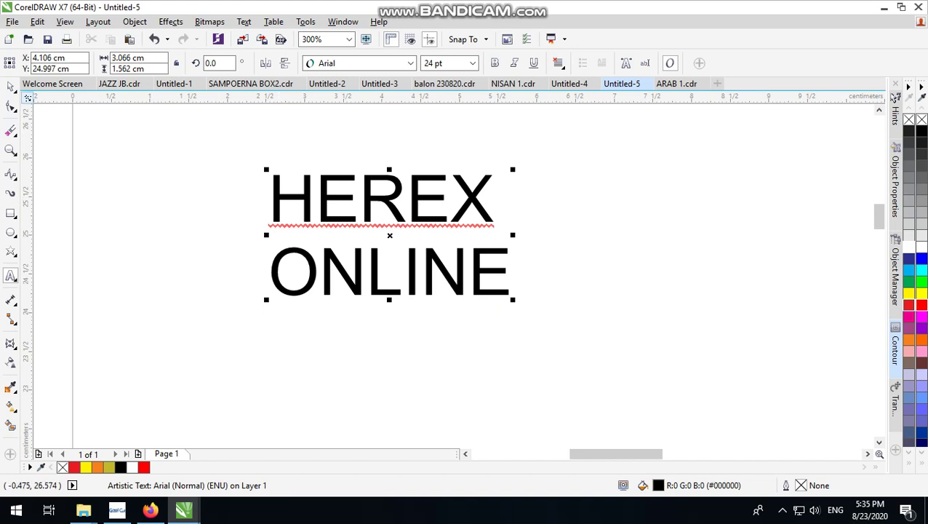
click(11, 86)
Preview fonts from the font list on the text and apply Dash9812.
click(410, 64)
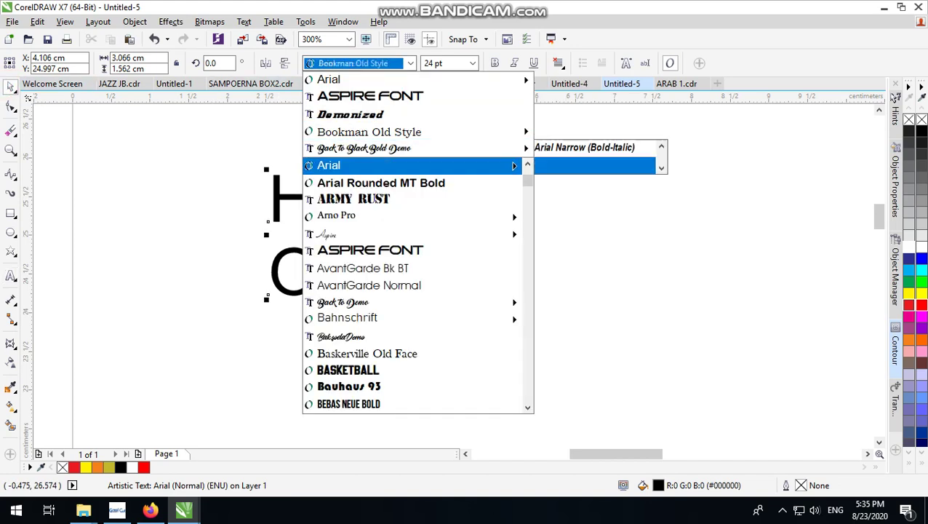
key(Down)
key(Down)
key(Down)
key(Down)
key(Down)
key(Down)
key(Down)
key(Down)
key(Down)
key(Down)
key(Down)
key(Down)
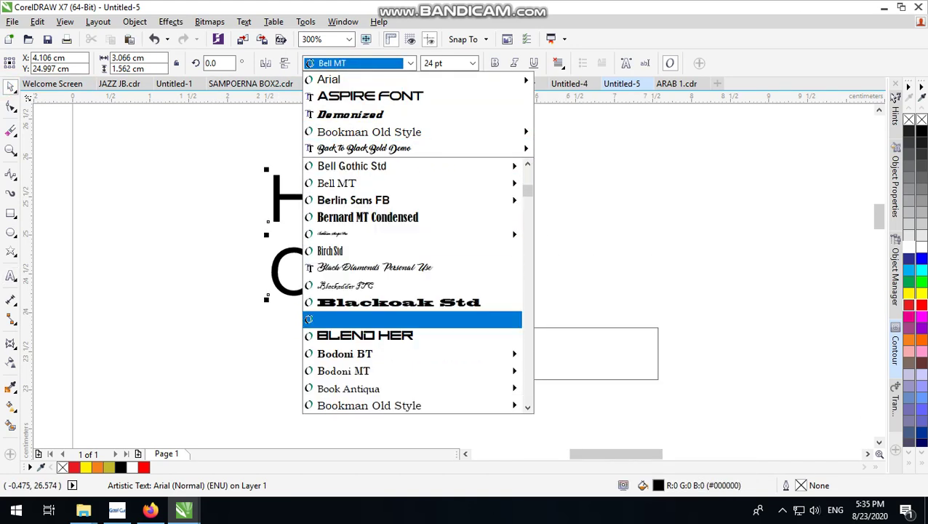
key(Down)
key(Down)
key(Down)
key(Up)
key(Up)
key(Up)
key(Up)
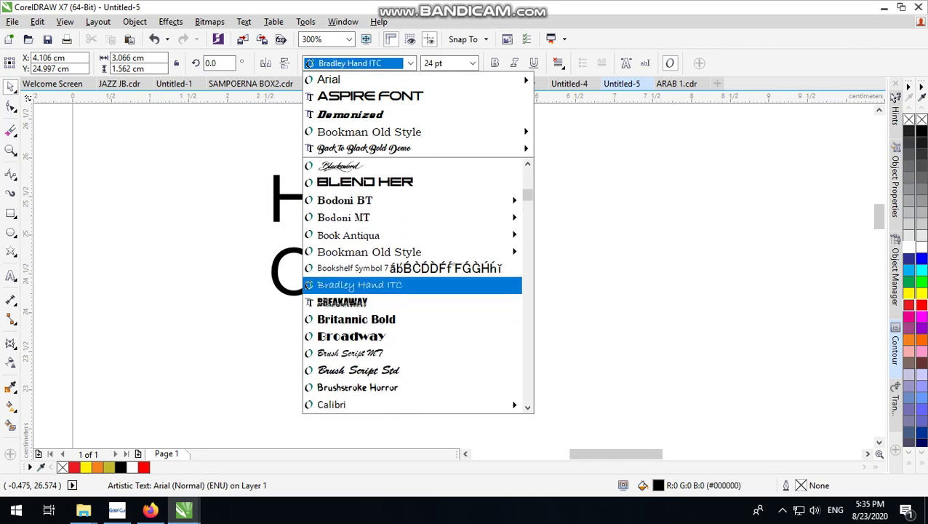
key(Up)
key(Up)
key(Up)
key(Down)
key(Down)
key(Down)
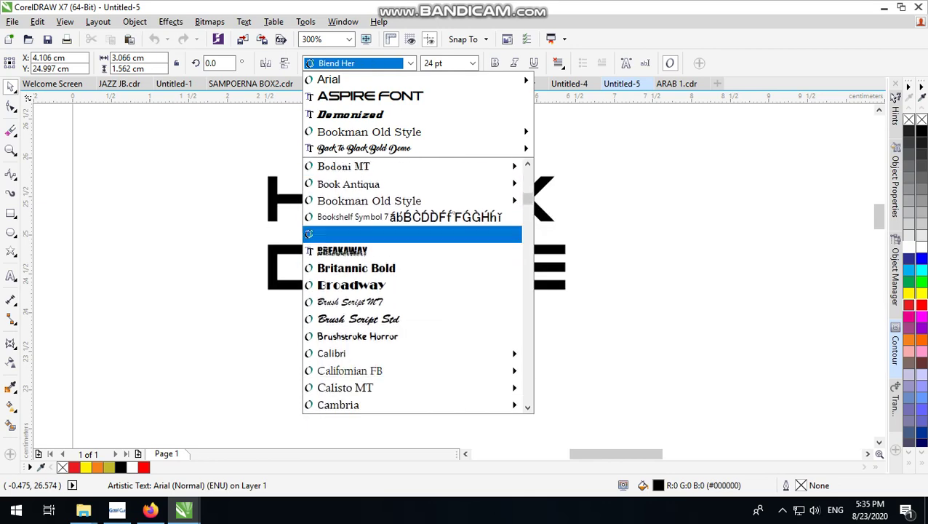
key(Down)
key(Down)
key(Down)
key(Down)
key(Down)
key(Down)
key(Down)
key(Down)
key(Down)
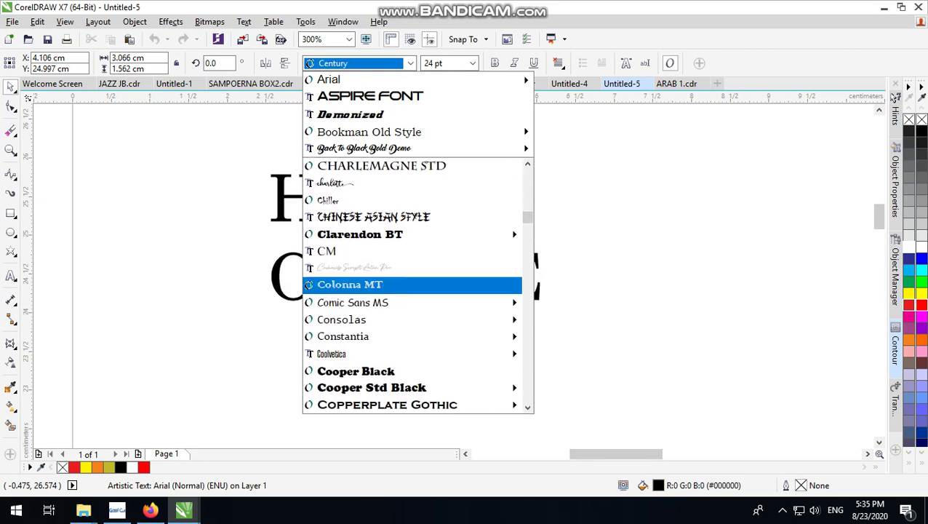
key(Up)
key(Up)
key(Up)
key(Down)
key(Down)
key(Down)
key(Down)
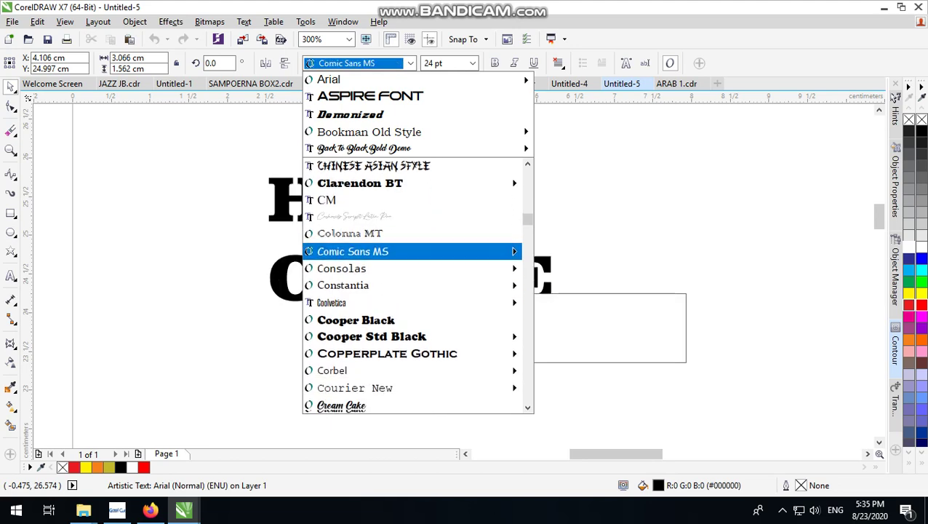
key(Down)
key(Down)
key(Down)
key(Down)
key(Down)
key(Down)
key(Down)
key(Down)
key(Down)
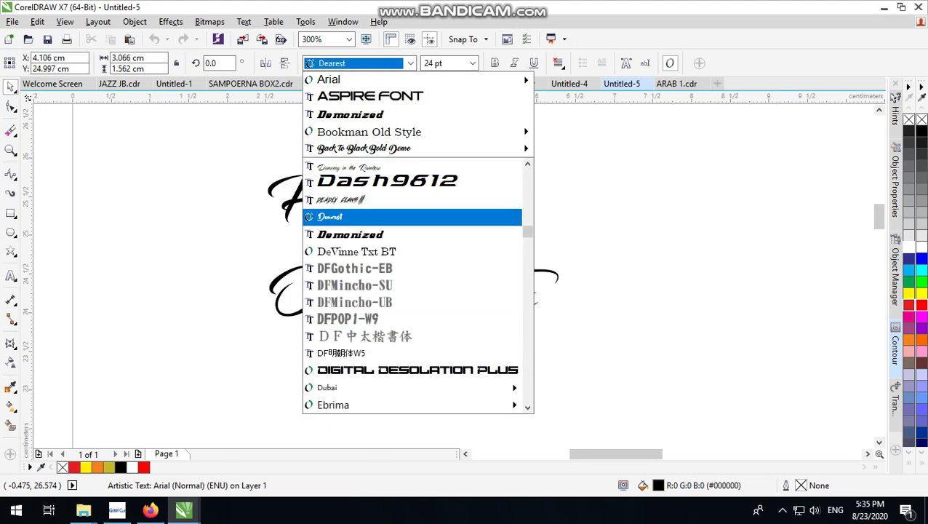
key(Up)
key(Up)
click(421, 185)
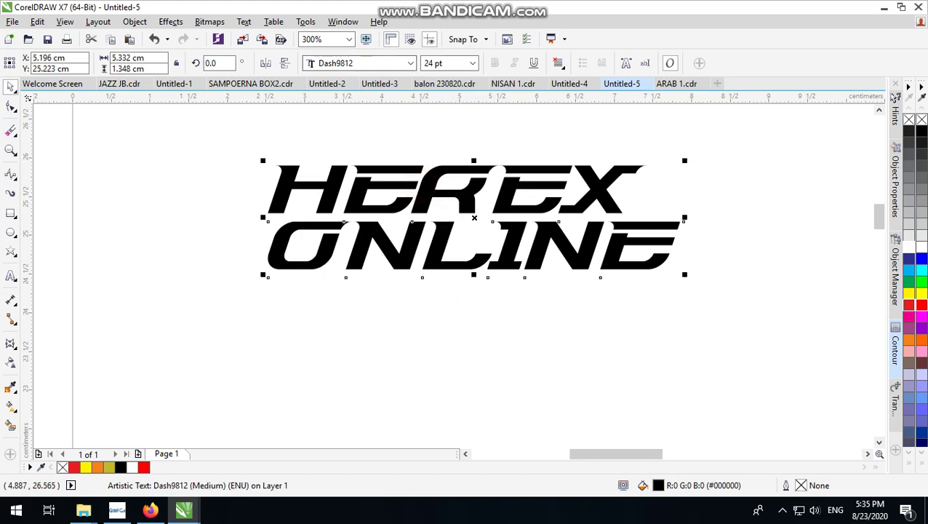
key(alt+Down)
key(Down)
key(Down)
key(Down)
key(Down)
key(Down)
key(Down)
key(Down)
key(Down)
key(Down)
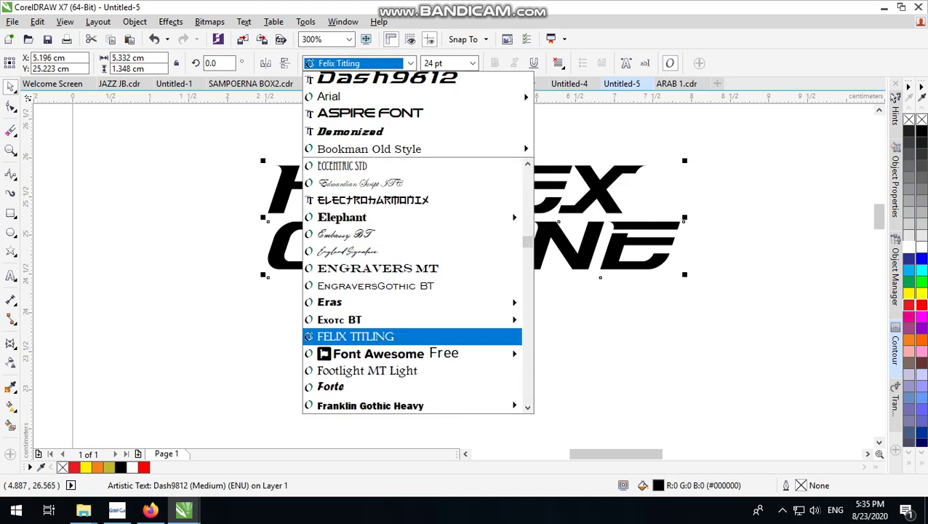
key(Up)
key(Up)
key(Down)
key(Down)
click(785, 222)
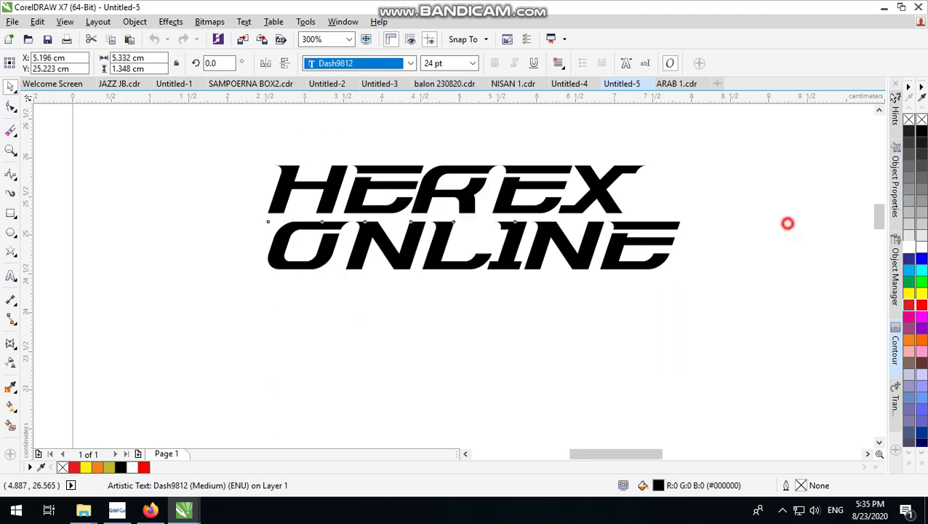
Change the HEREX ONLINE text font to Hemi Head Rg.
click(560, 239)
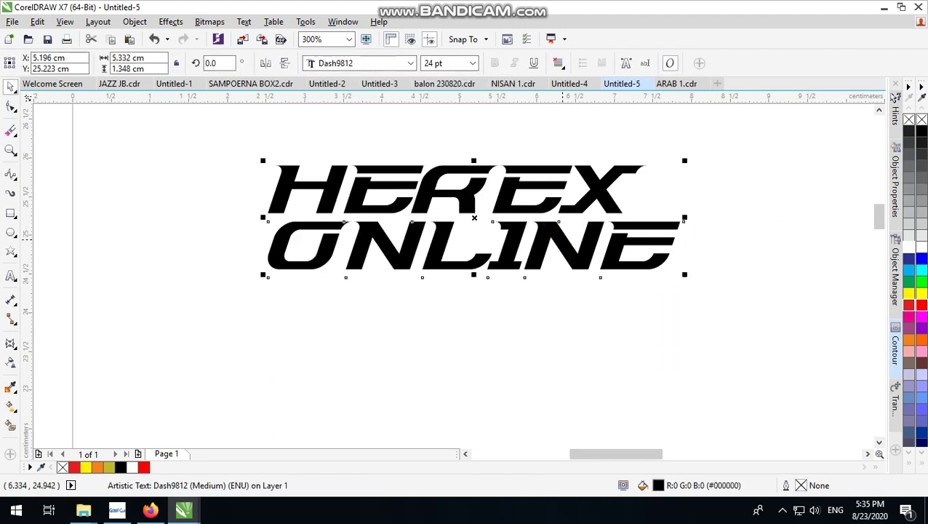
click(411, 63)
key(Down)
key(Down)
key(Down)
key(Down)
key(Down)
key(Down)
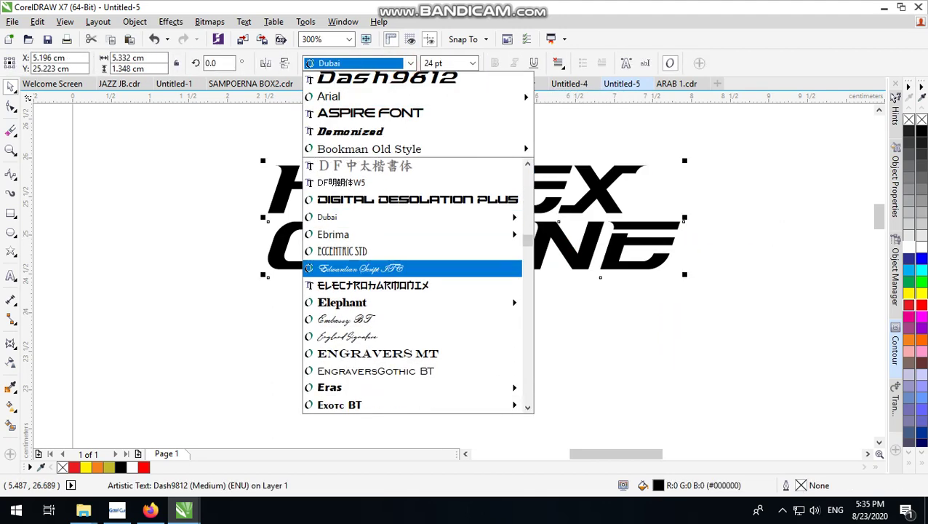
key(Down)
key(Down)
key(Down)
key(Down)
key(Down)
key(Down)
scroll(419, 284, down, 6)
scroll(419, 284, down, 1)
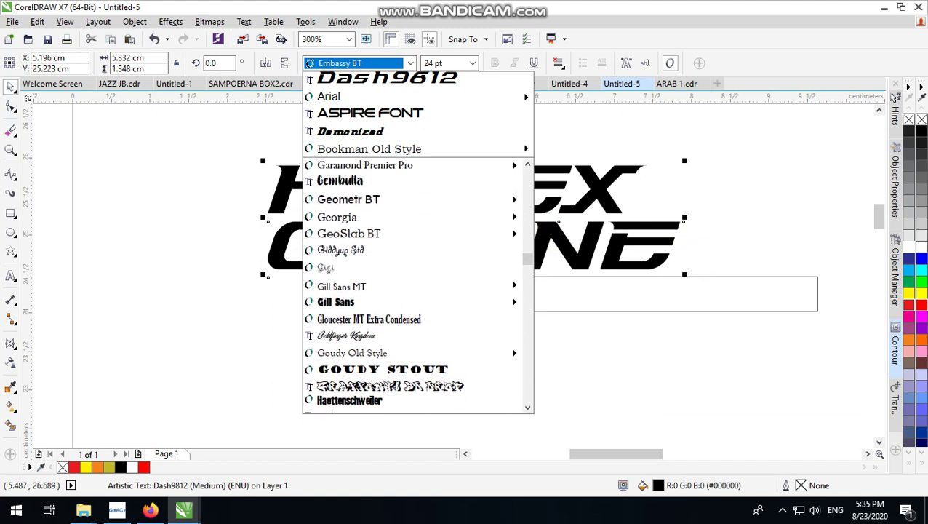
scroll(418, 283, up, 2)
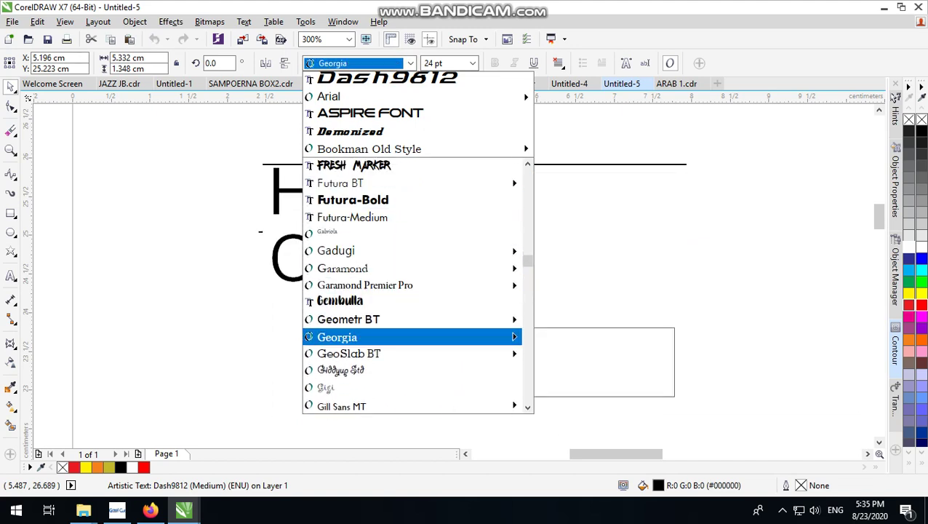
scroll(412, 284, down, 4)
scroll(412, 285, down, 3)
scroll(411, 291, down, 1)
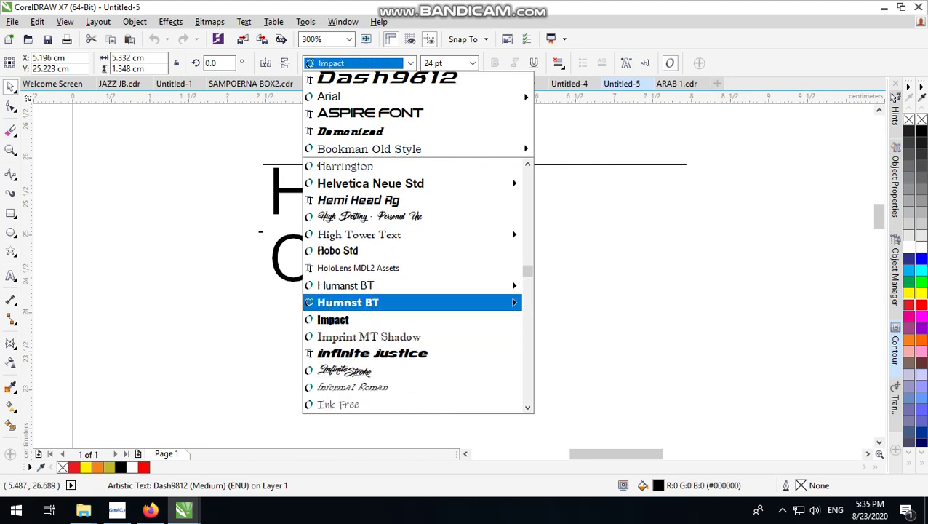
click(415, 206)
Select the ONLINE line and scale it down to about two-thirds size.
click(551, 206)
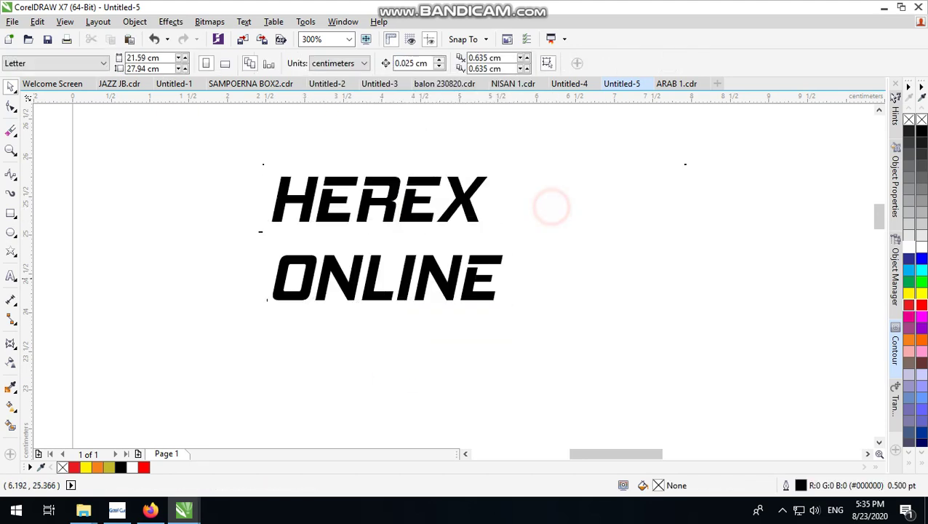
click(433, 280)
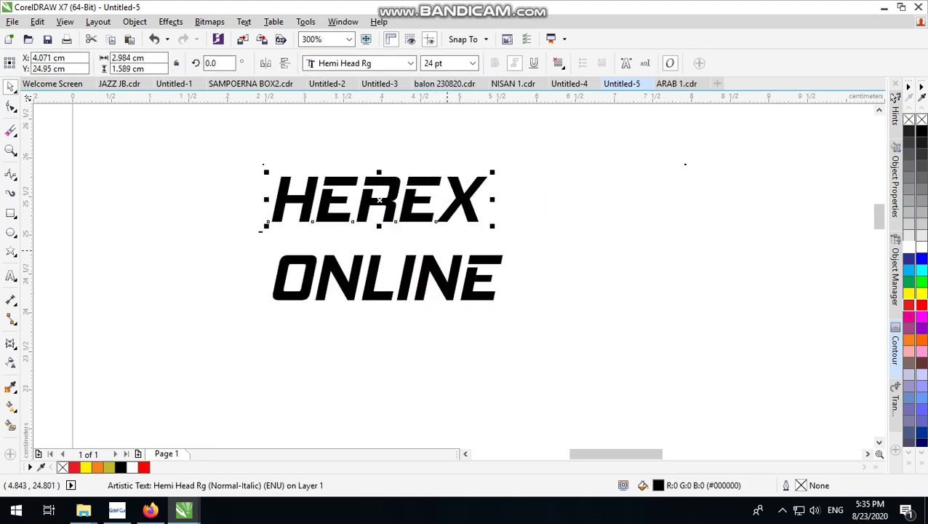
click(547, 207)
click(442, 276)
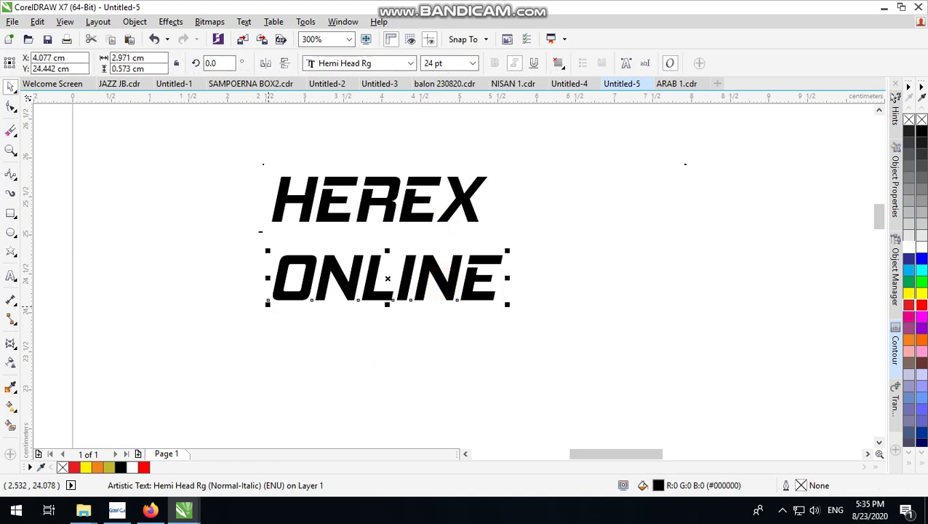
drag(267, 304, 353, 285)
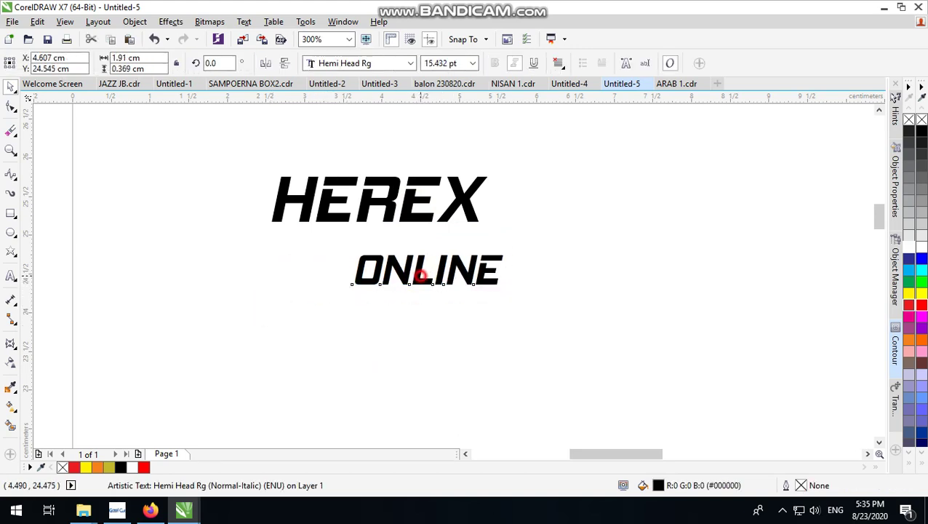
Move ONLINE up under HEREX and shift it right toward the X.
drag(420, 275, 394, 251)
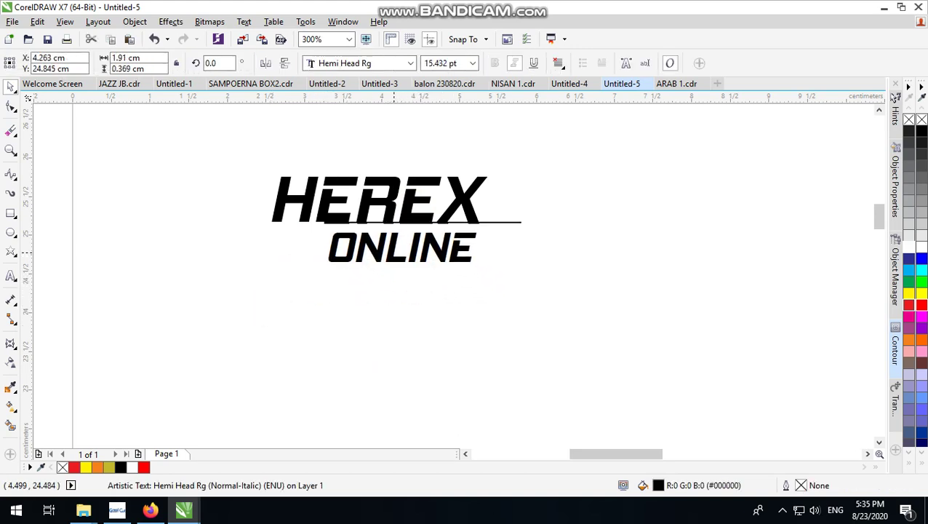
click(512, 178)
scroll(400, 182, up, 1)
drag(429, 300, 490, 300)
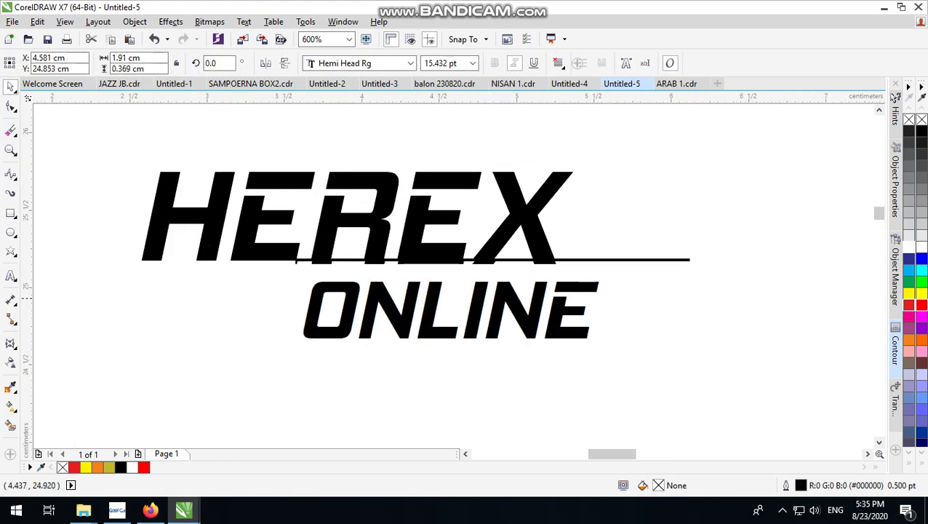
click(709, 144)
scroll(569, 186, down, 2)
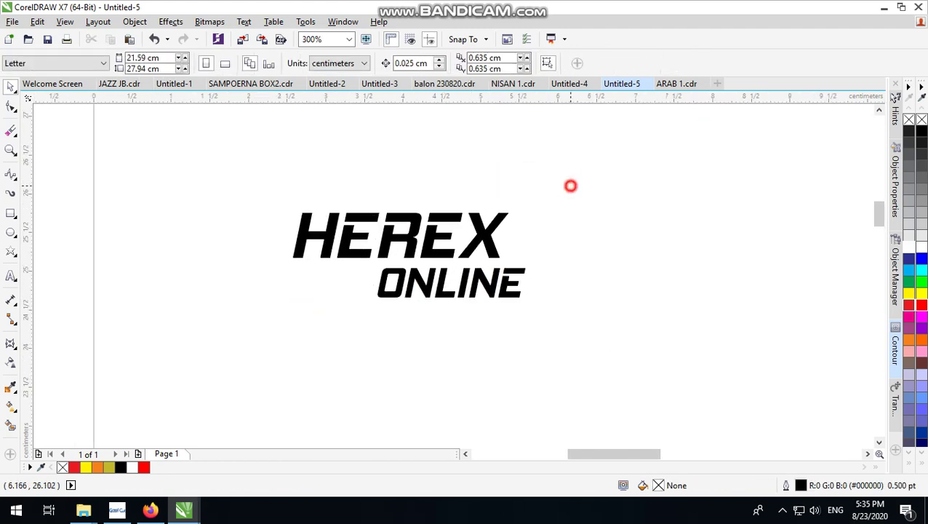
scroll(570, 187, up, 2)
Apply a gray 0.203 cm outside contour to HEREX from the Contour docker.
click(479, 235)
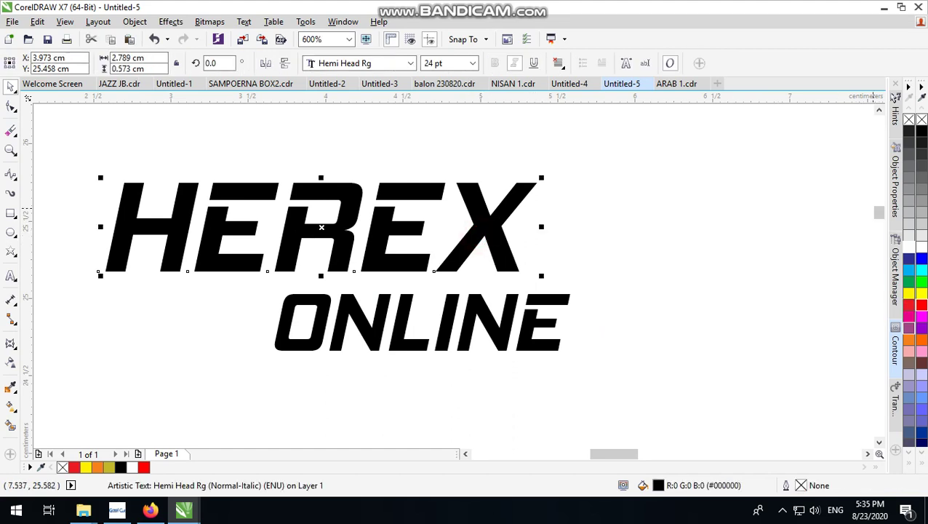
click(896, 345)
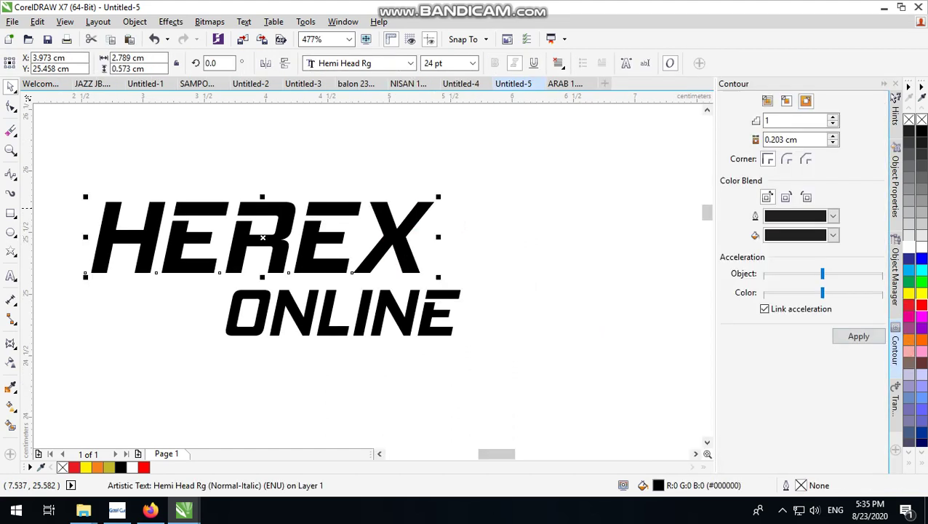
scroll(116, 251, up, 1)
scroll(117, 251, up, 1)
click(587, 141)
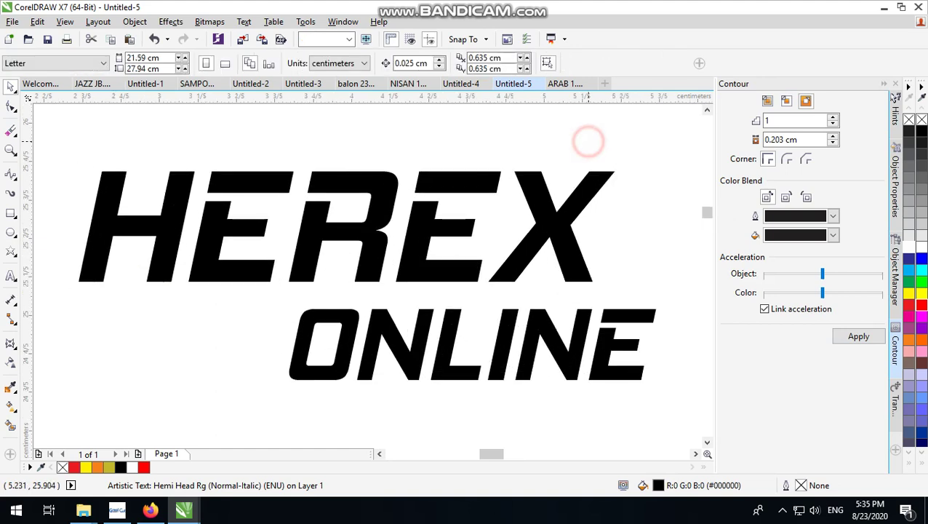
click(571, 220)
click(858, 336)
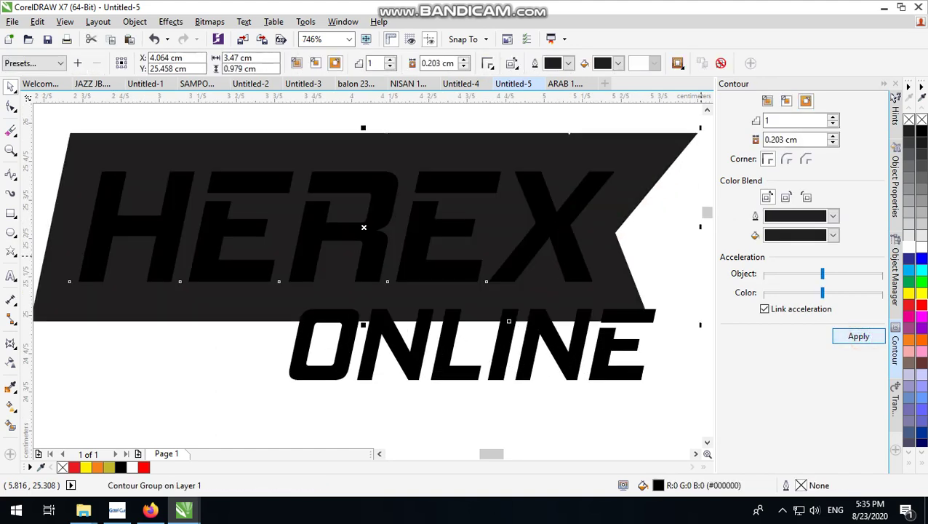
scroll(445, 327, down, 2)
scroll(445, 328, down, 1)
Scale the whole HEREX ONLINE logo up to about 130% and nudge it right and down.
key(ctrl+a)
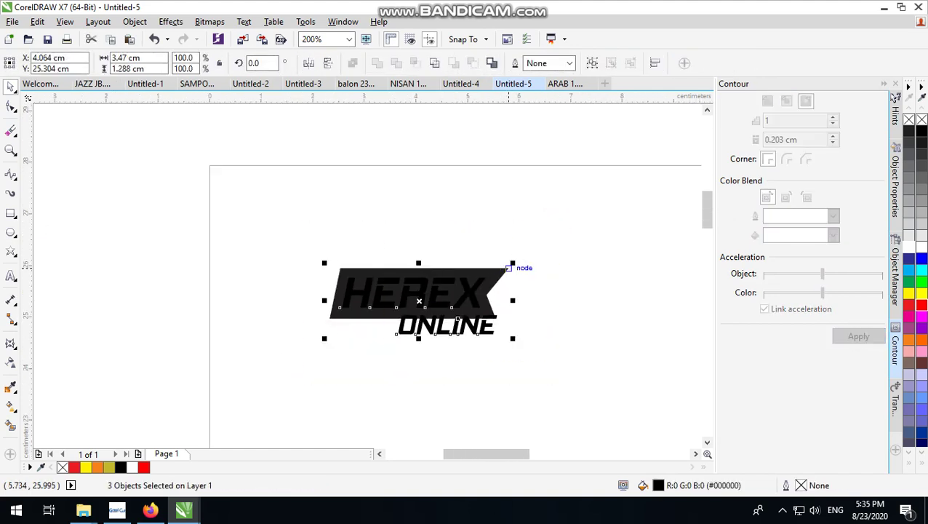
drag(513, 264, 664, 214)
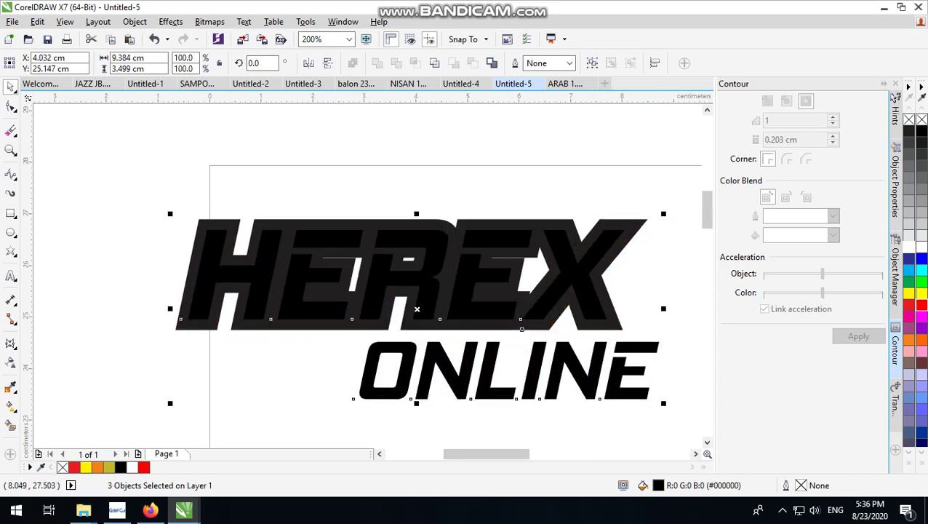
scroll(282, 216, down, 1)
drag(465, 216, 541, 197)
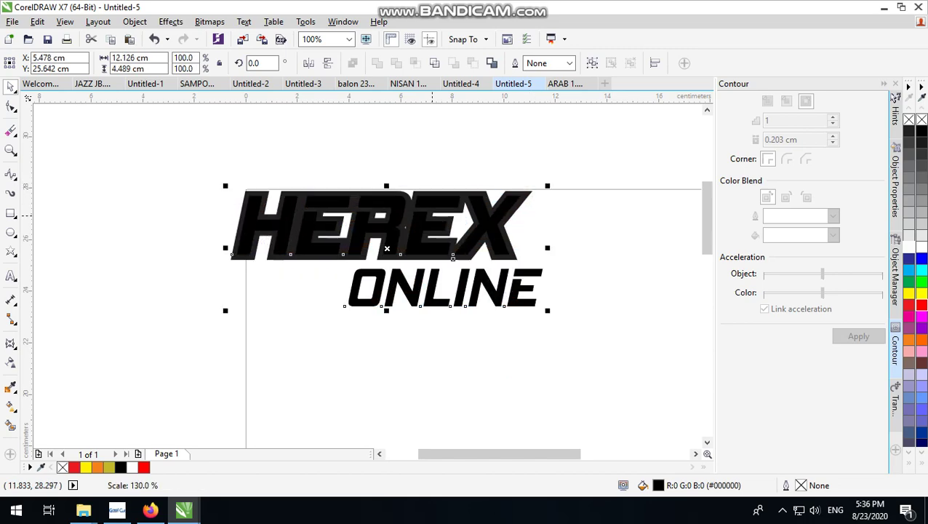
drag(484, 248, 502, 258)
scroll(481, 263, up, 2)
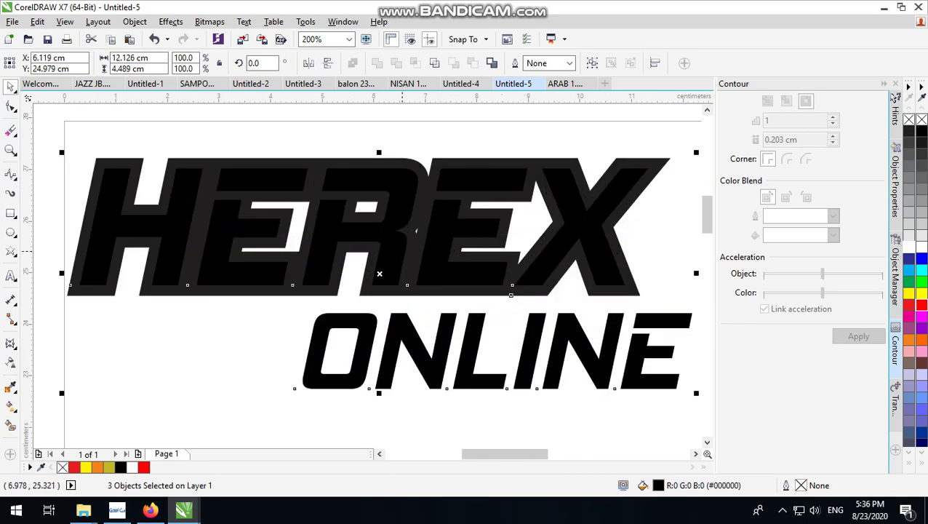
click(415, 131)
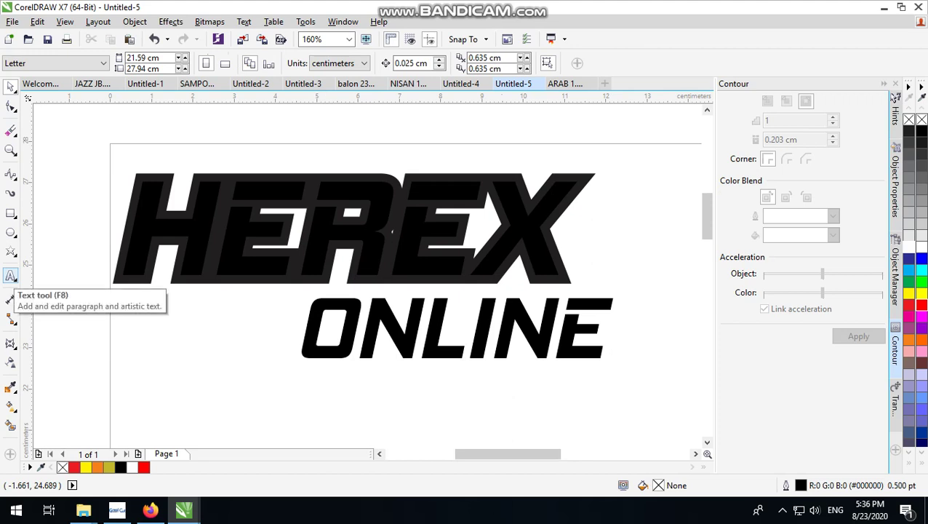
Break the HEREX contour group apart, separating the contour from the text.
click(435, 320)
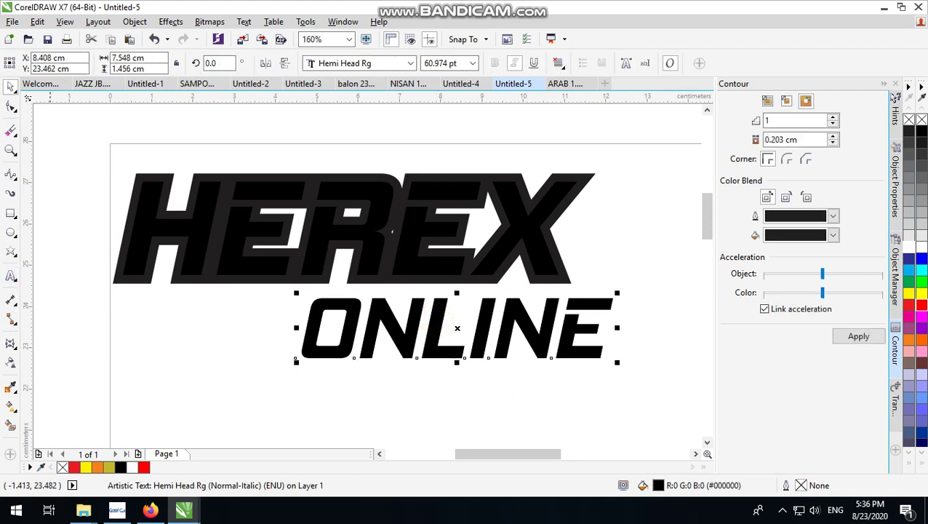
click(553, 141)
click(549, 190)
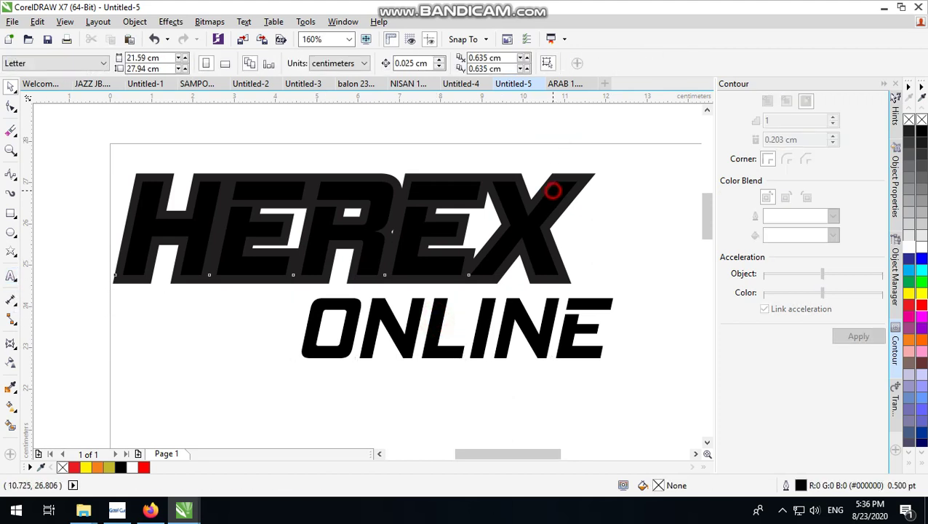
click(424, 173)
click(135, 22)
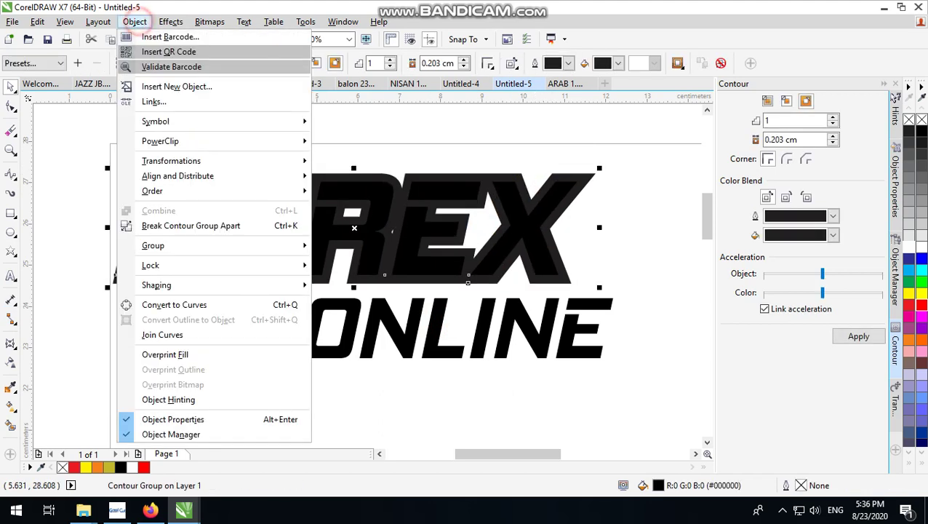
click(162, 226)
Fill HEREX red and convert the black backing contour to curves with Ctrl+Q.
click(441, 193)
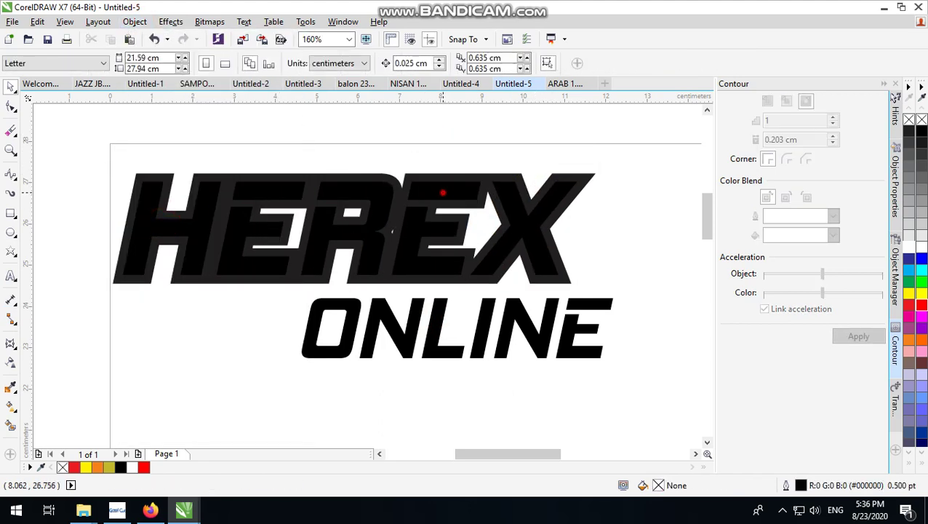
click(922, 306)
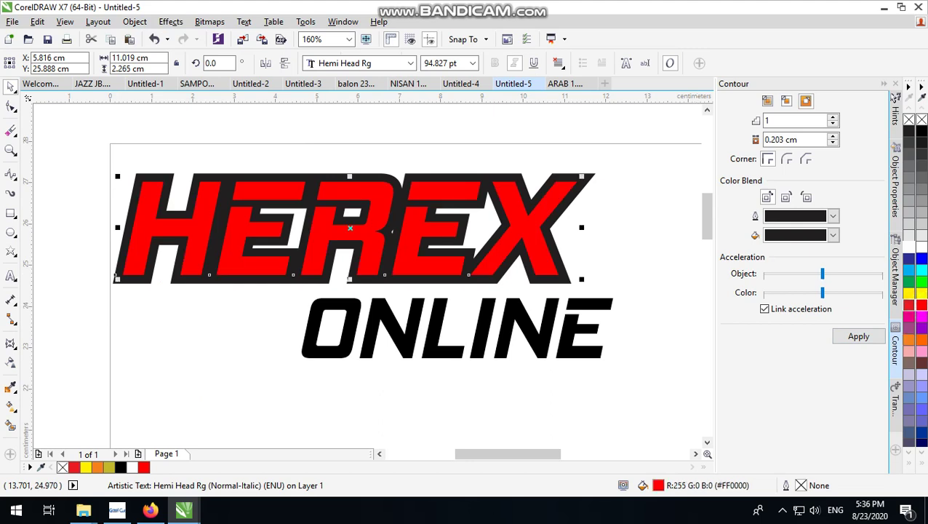
key(ctrl+q)
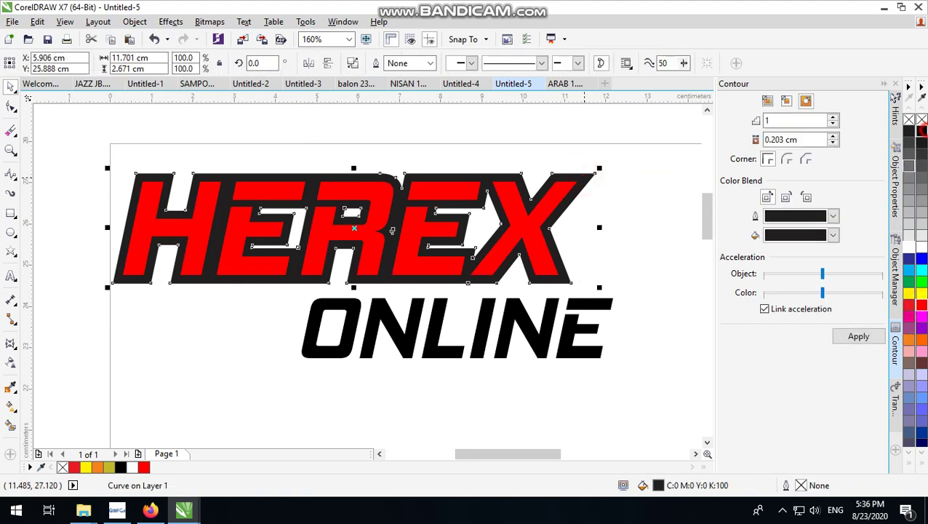
click(609, 142)
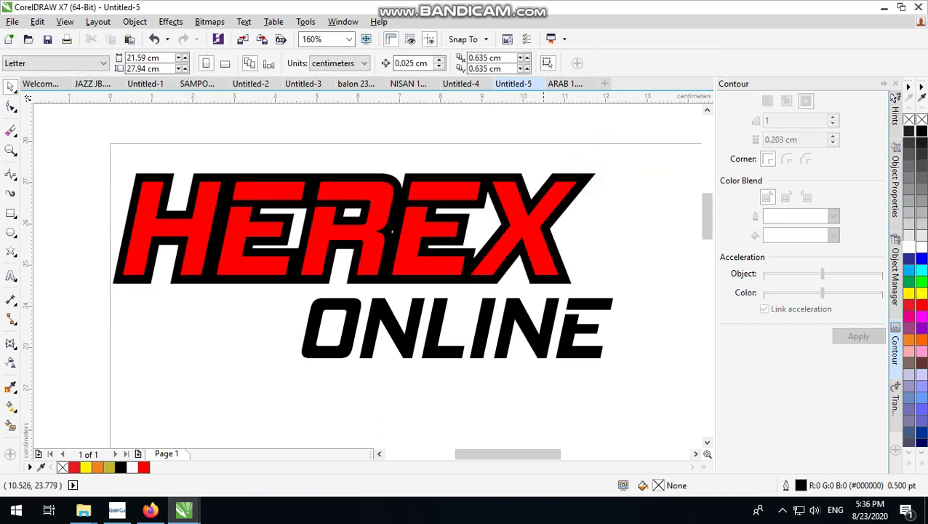
click(577, 219)
click(551, 320)
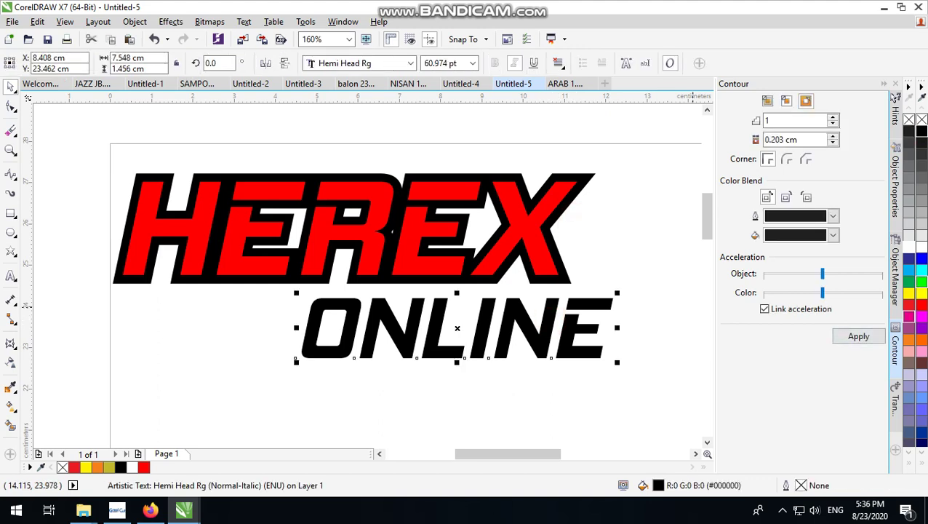
Fill ONLINE bright green, nudge it up-left, and add a black 0.203 cm contour.
click(921, 280)
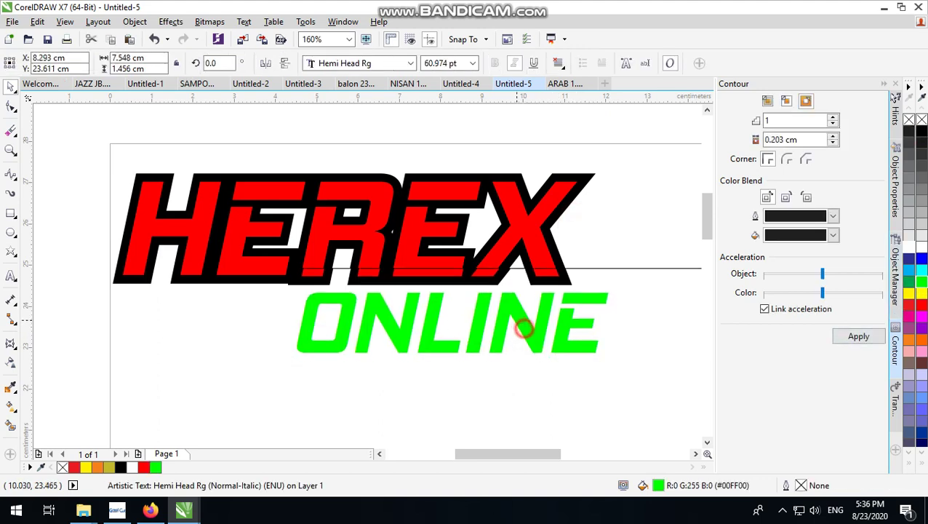
drag(559, 331, 551, 327)
click(858, 336)
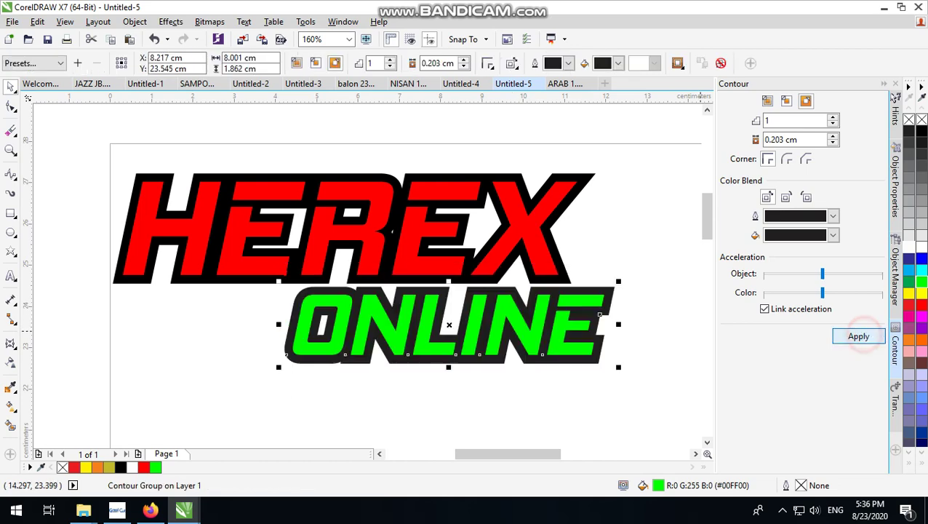
scroll(440, 320, down, 3)
scroll(440, 320, up, 3)
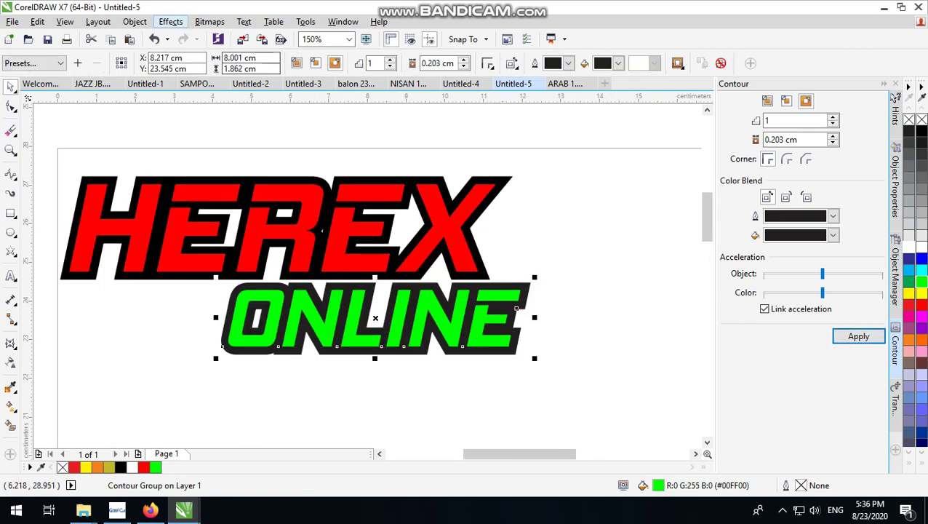
Break the ONLINE contour group apart into a separate black outline curve.
click(171, 21)
mouse_move(135, 21)
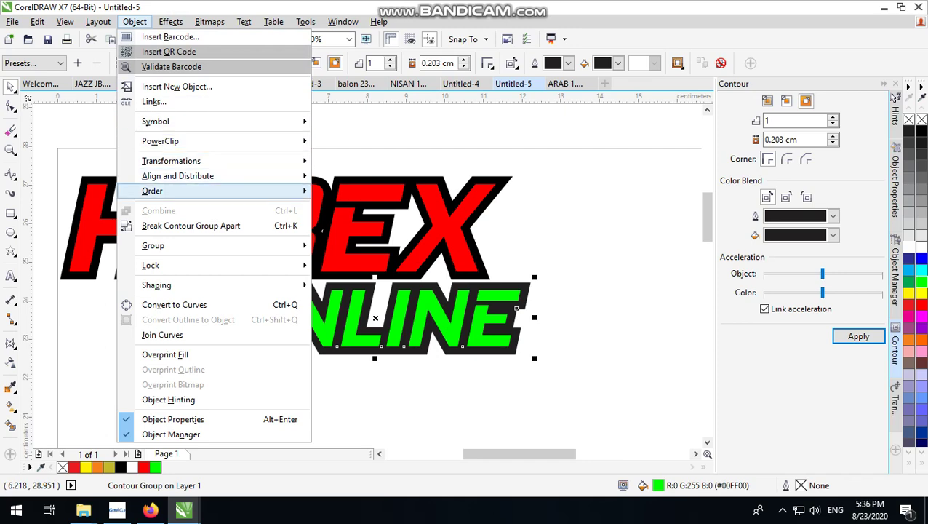
click(163, 225)
click(561, 156)
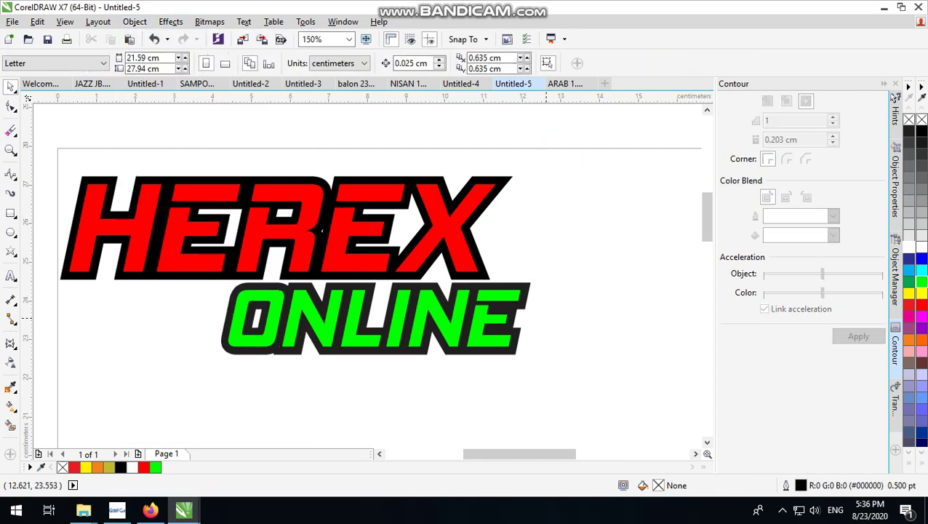
scroll(542, 301, down, 3)
scroll(542, 301, up, 3)
click(542, 300)
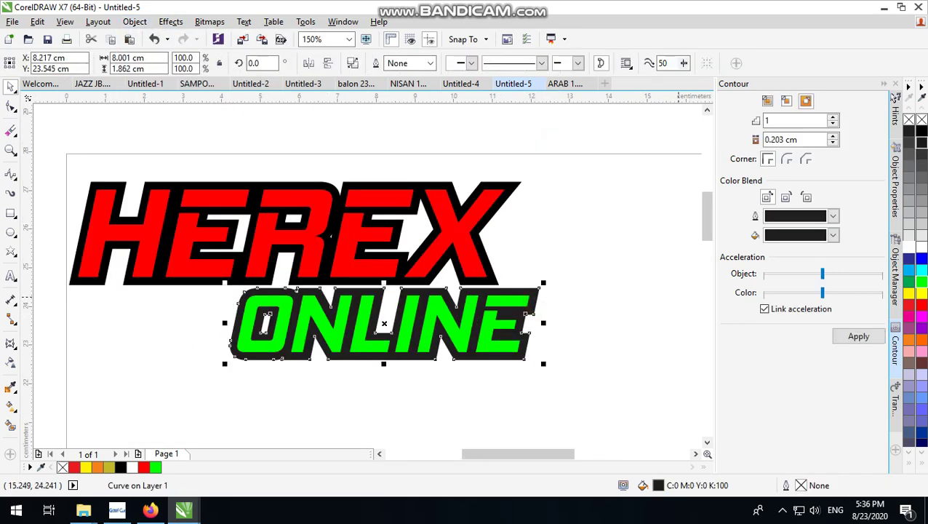
click(556, 220)
scroll(582, 266, down, 3)
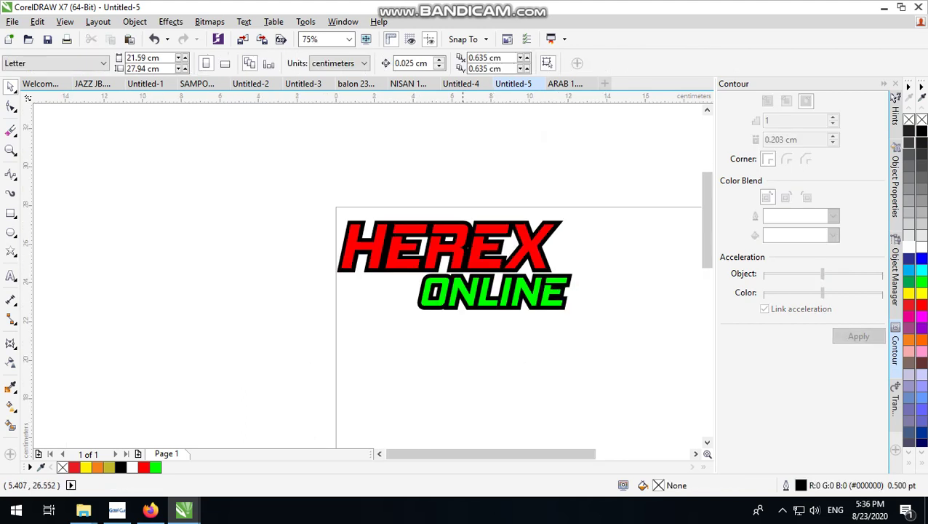
Undo, give HEREX a 0.103 cm inside contour, and break the contour group apart.
scroll(502, 259, up, 3)
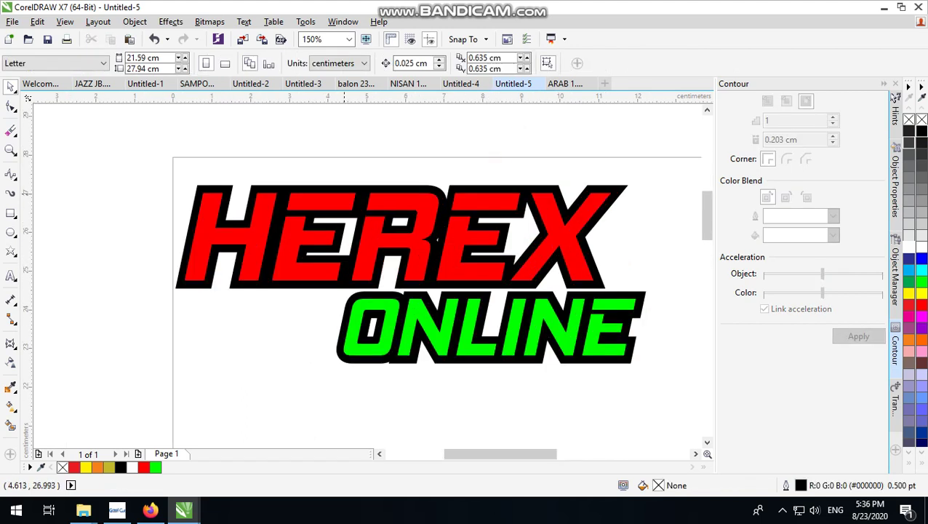
key(ctrl+z)
click(374, 125)
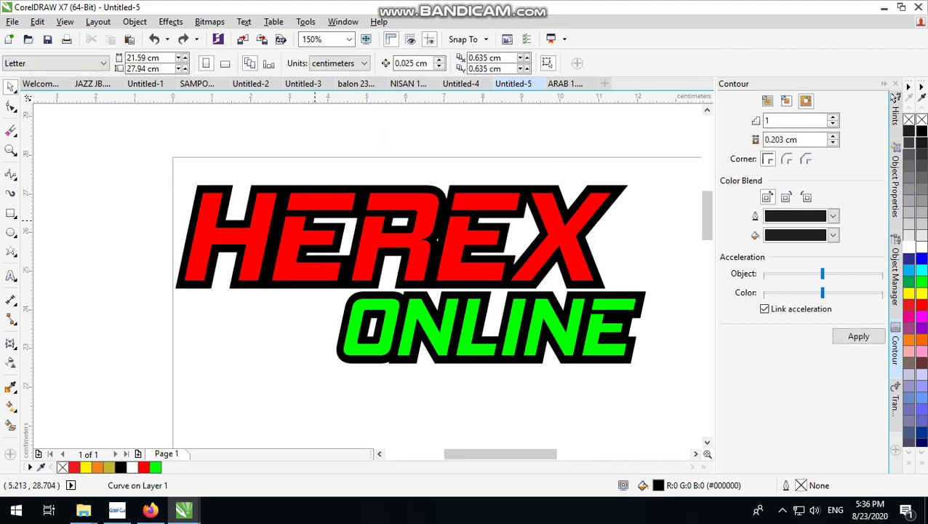
click(316, 202)
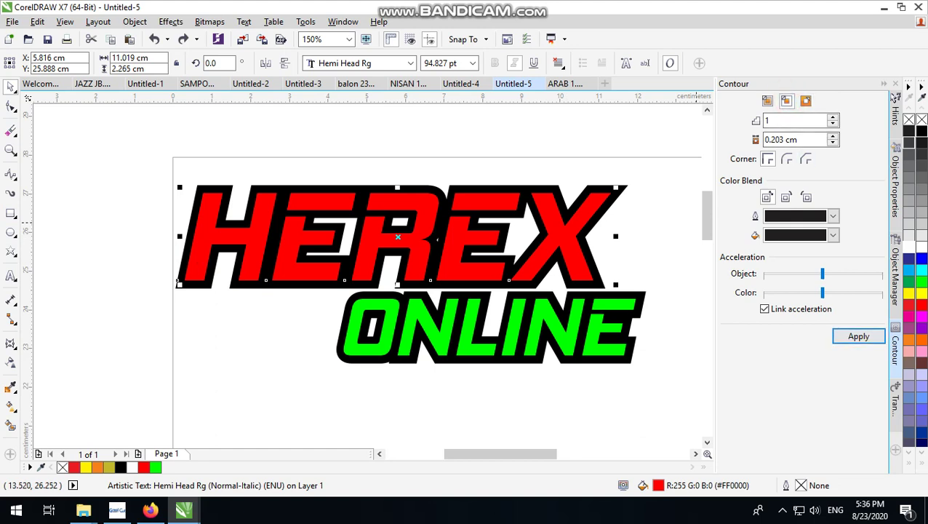
click(859, 336)
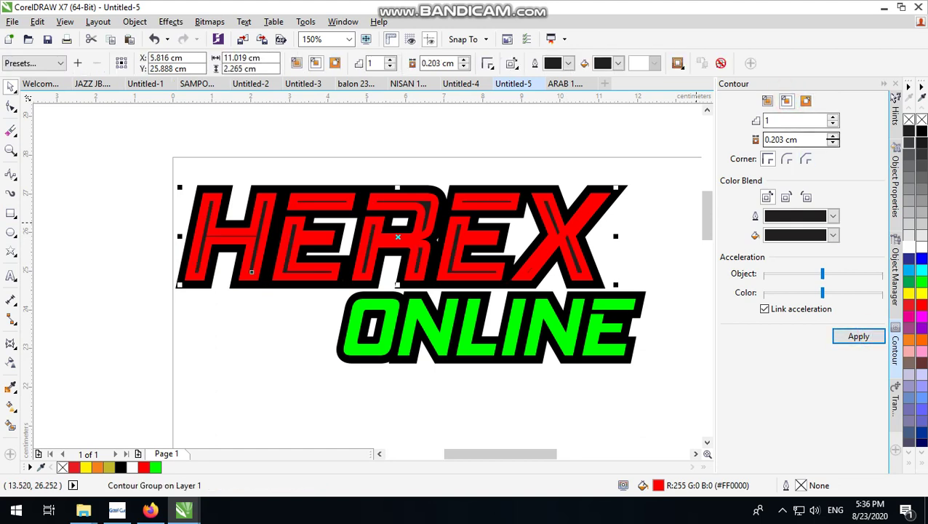
click(772, 139)
text(1)
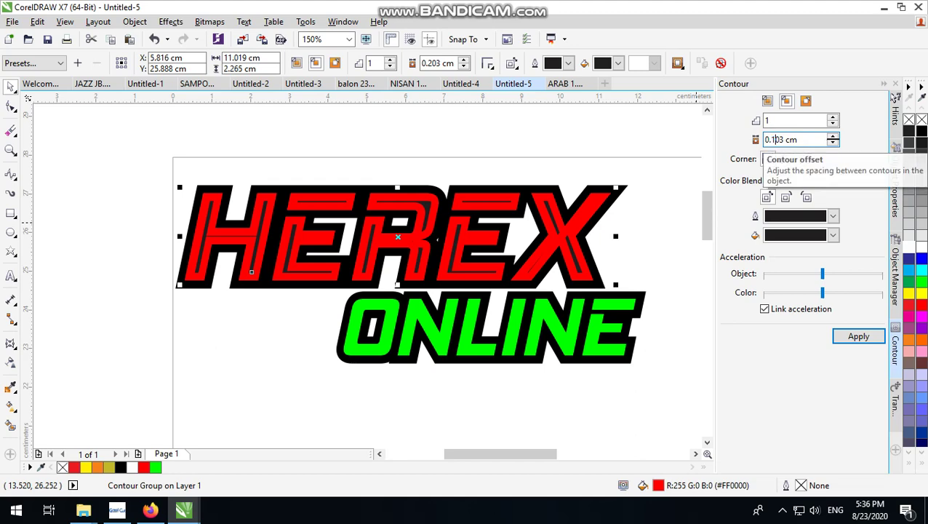
click(858, 336)
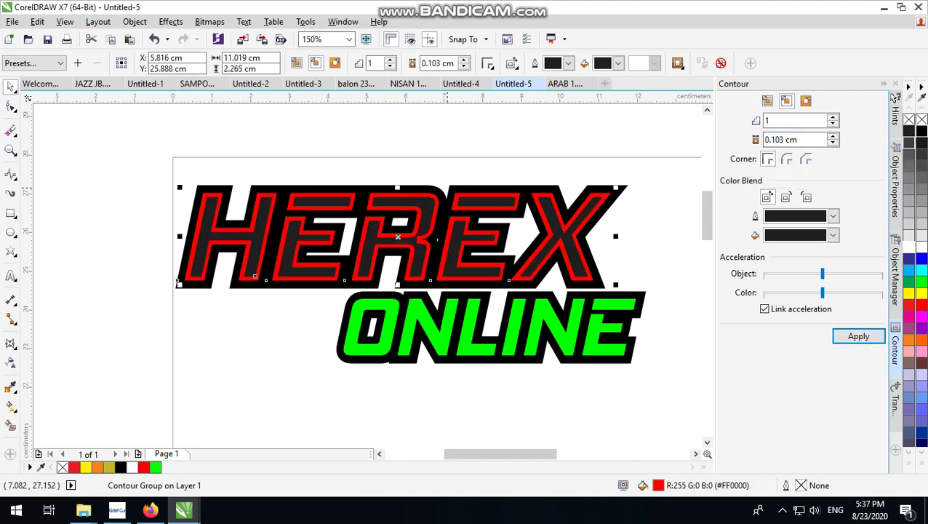
click(134, 22)
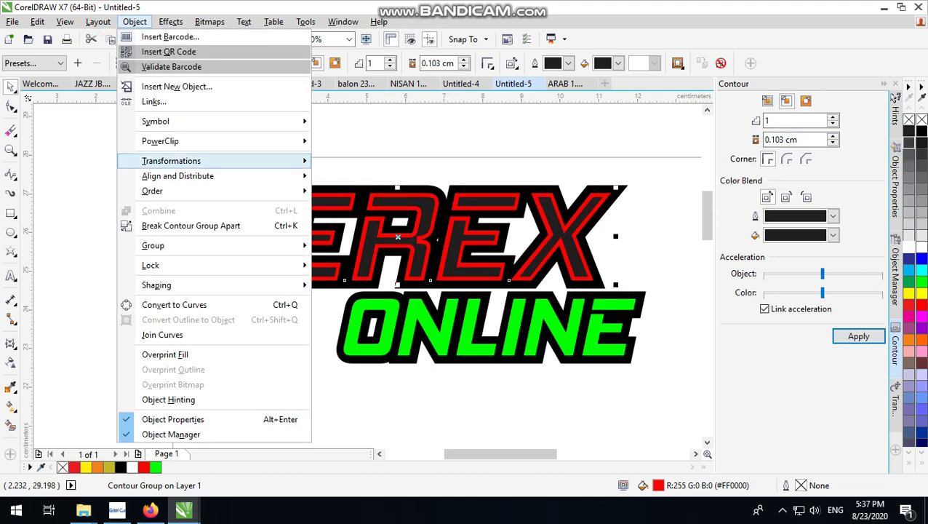
click(157, 223)
Draw a rectangle over the lower band of HEREX and intersect it with the letters.
click(138, 221)
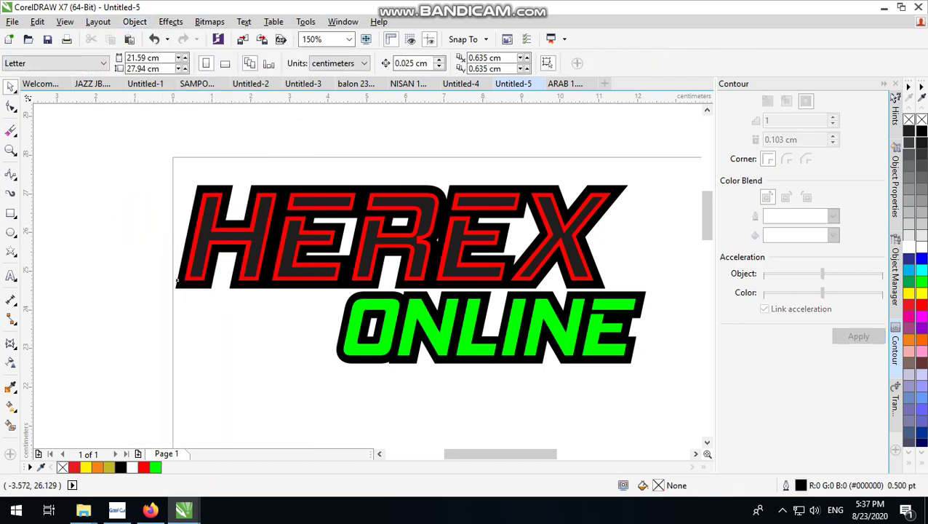
click(11, 213)
mouse_move(161, 244)
mouse_down()
mouse_move(530, 284)
mouse_move(613, 283)
mouse_up()
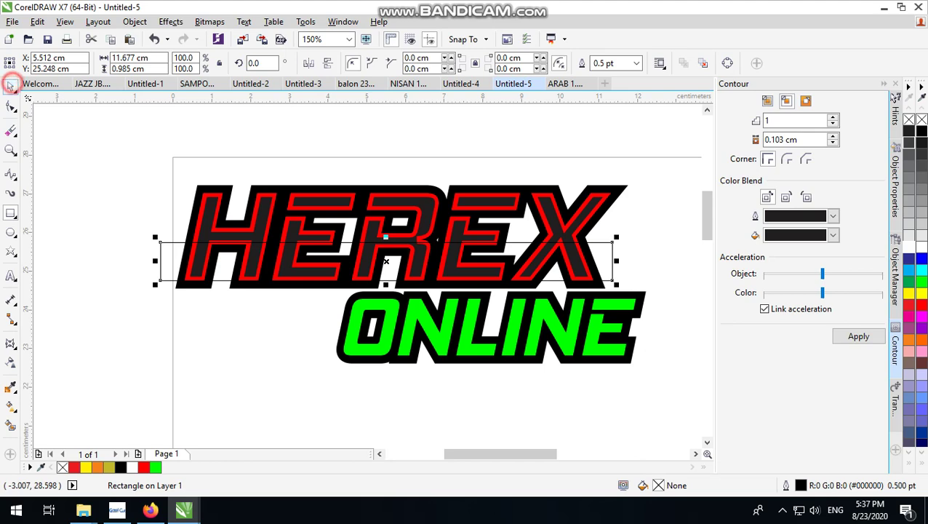
scroll(461, 284, up, 1)
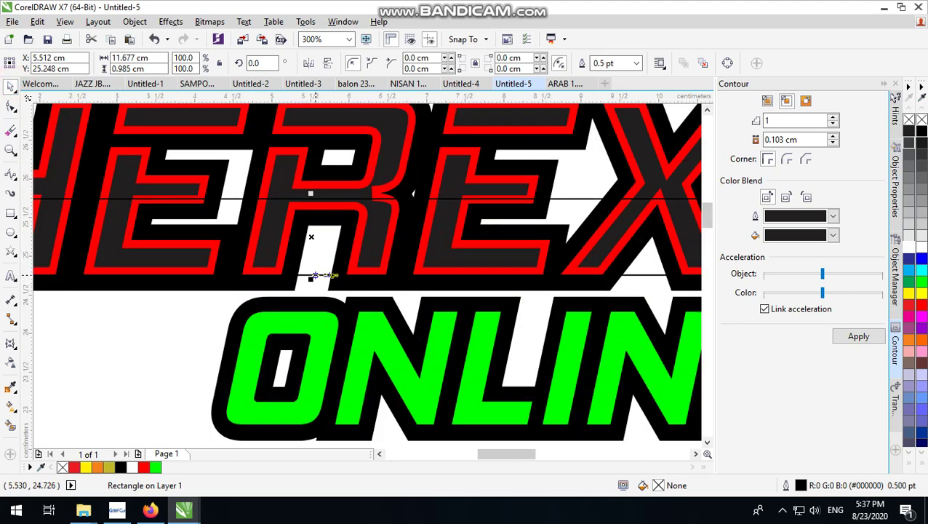
drag(315, 276, 314, 276)
drag(310, 195, 311, 209)
shift+click(311, 191)
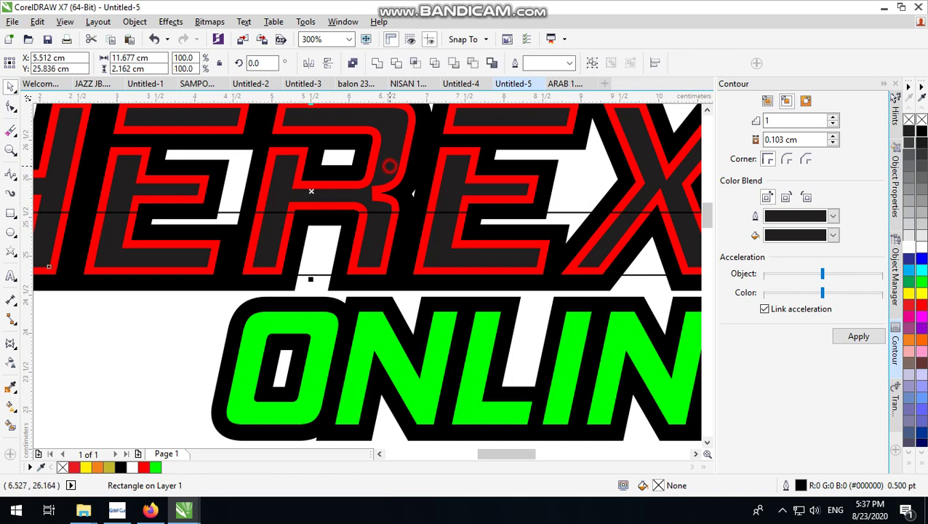
click(399, 61)
key(F3)
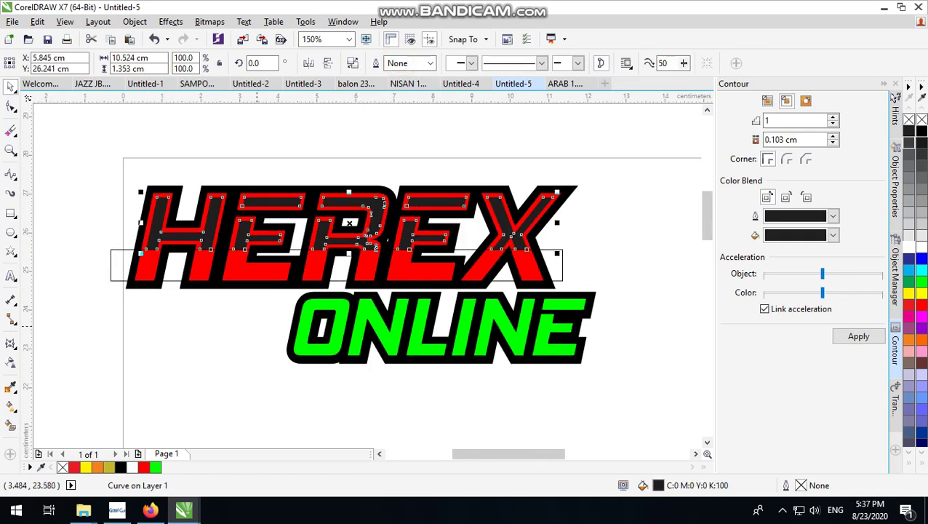
Resize another rectangle into a thin strip across HEREX and intersect it with the letters.
click(257, 326)
click(289, 253)
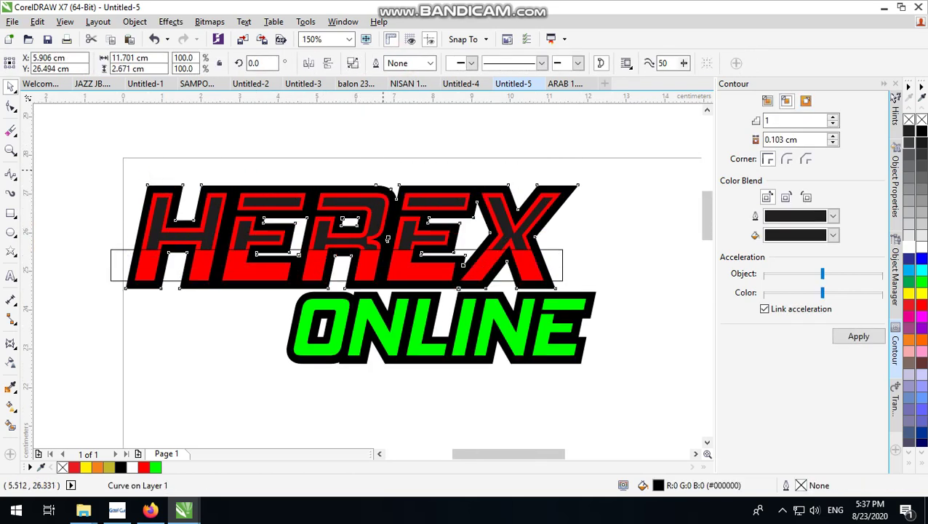
click(404, 123)
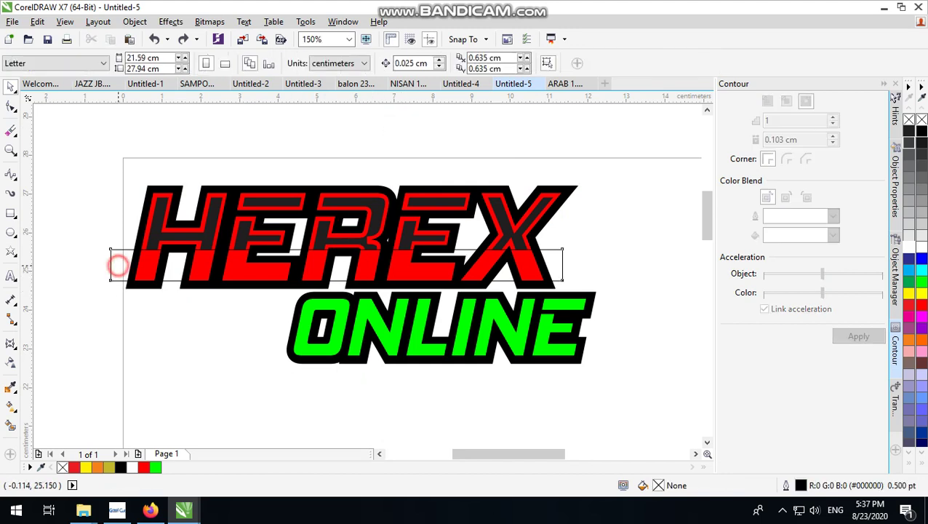
click(118, 266)
click(388, 240)
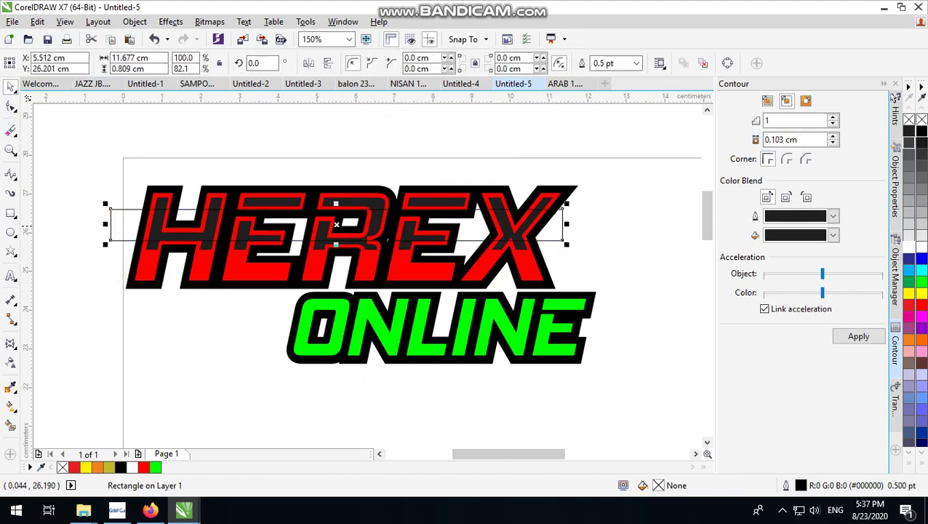
drag(336, 206, 337, 230)
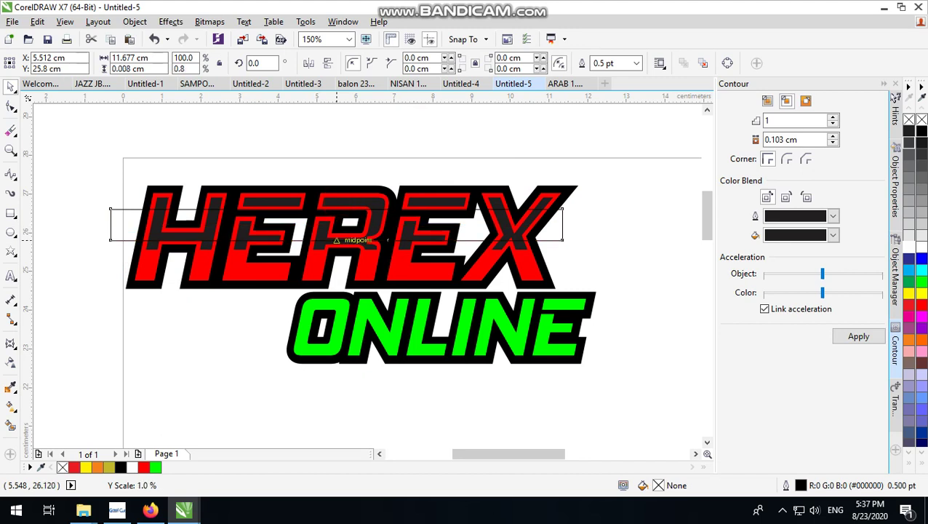
shift+click(388, 239)
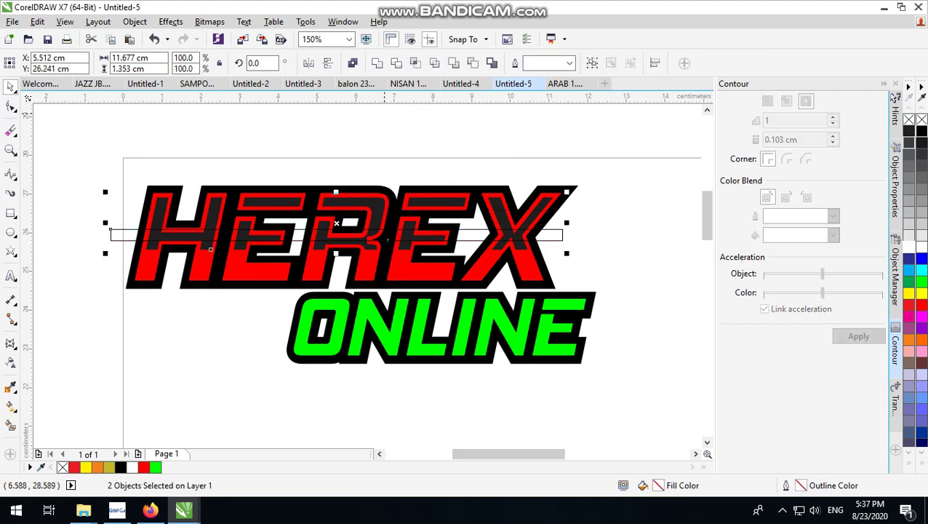
click(391, 134)
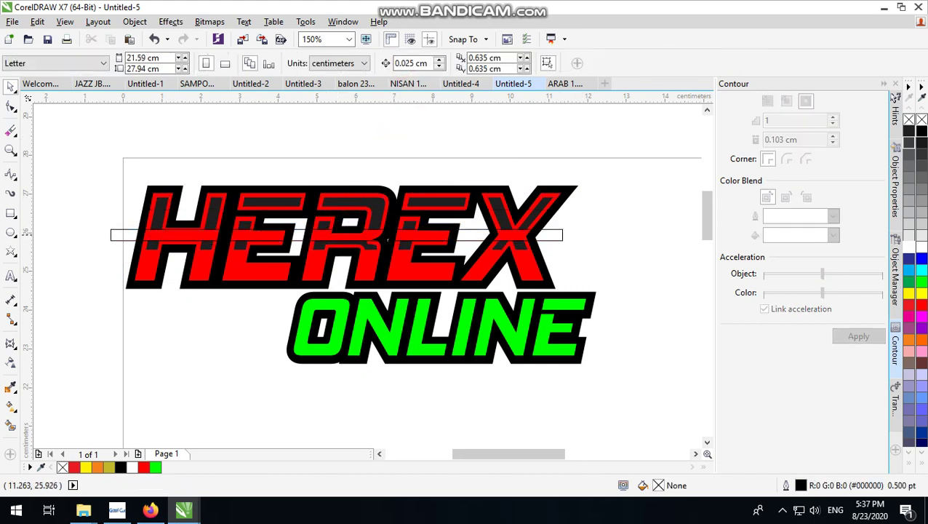
Move the leftover thin strip rectangle off the letters and delete it.
click(554, 234)
drag(555, 234, 556, 140)
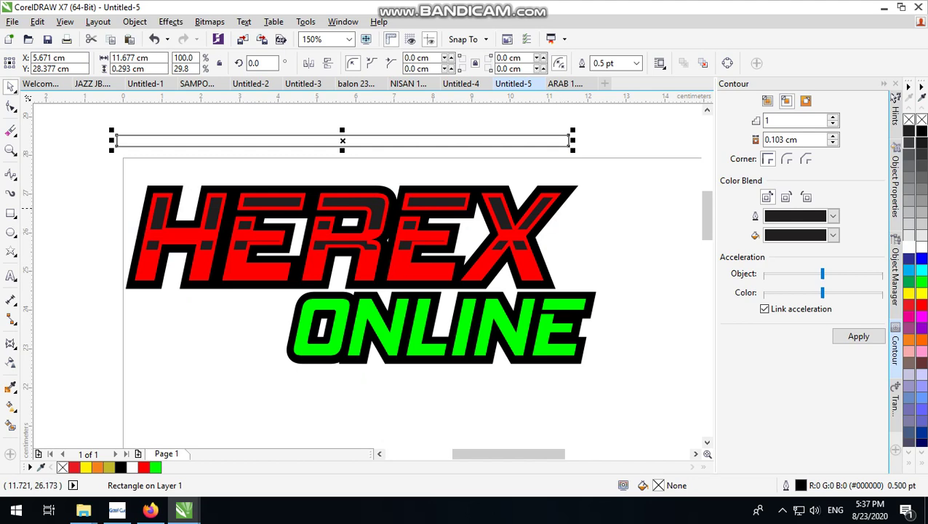
key(Delete)
Fill the dark inner upper parts of the HEREX letters yellow.
drag(612, 156, 110, 378)
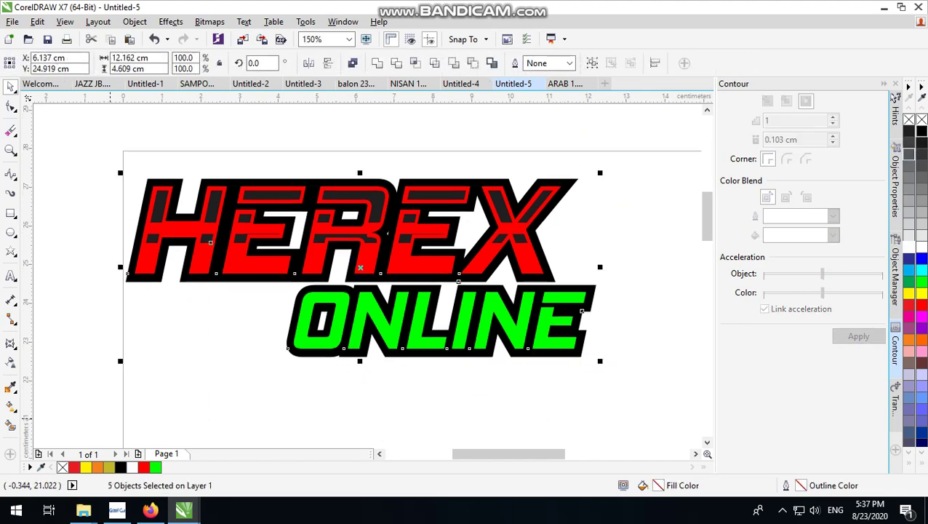
click(586, 135)
scroll(531, 211, up, 2)
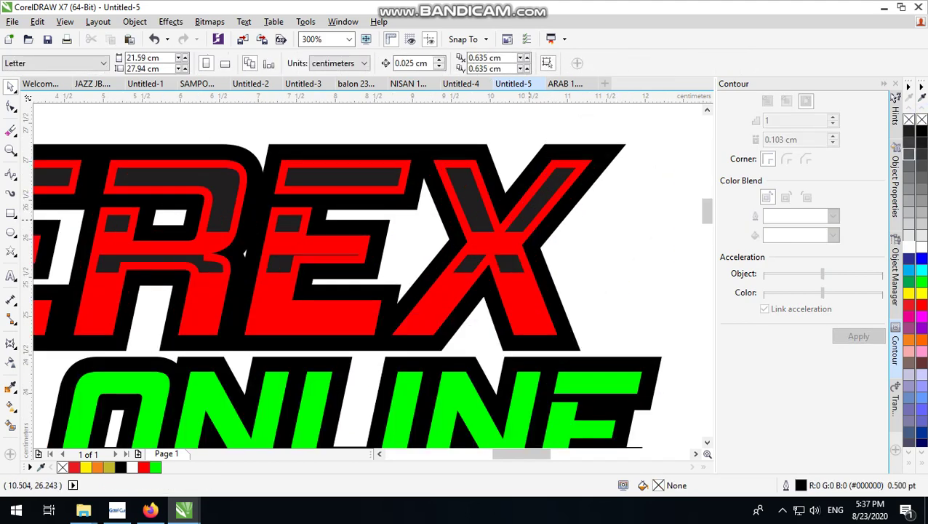
scroll(246, 253, down, 2)
click(538, 211)
click(613, 174)
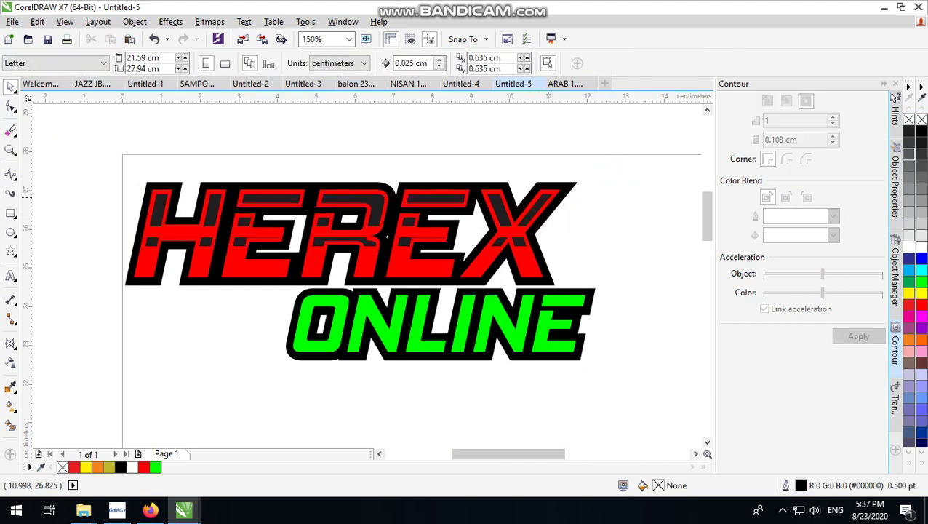
click(369, 240)
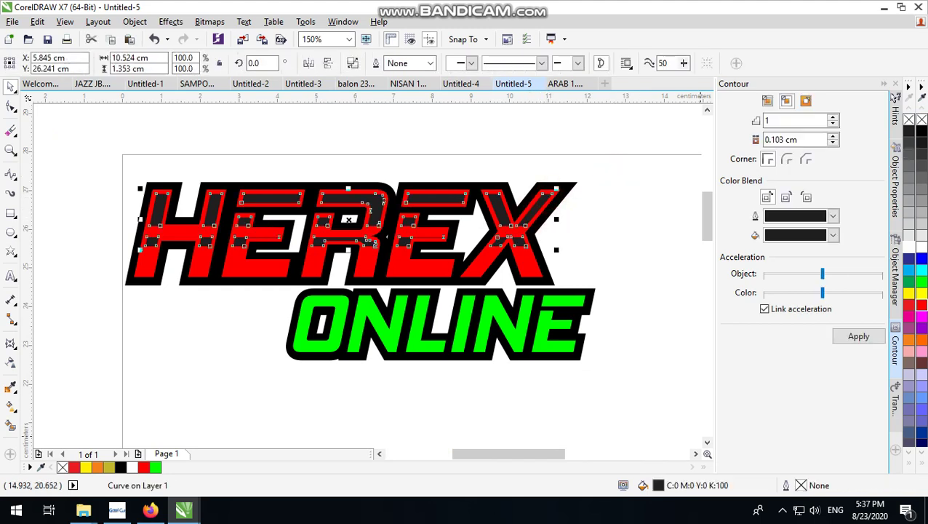
click(922, 292)
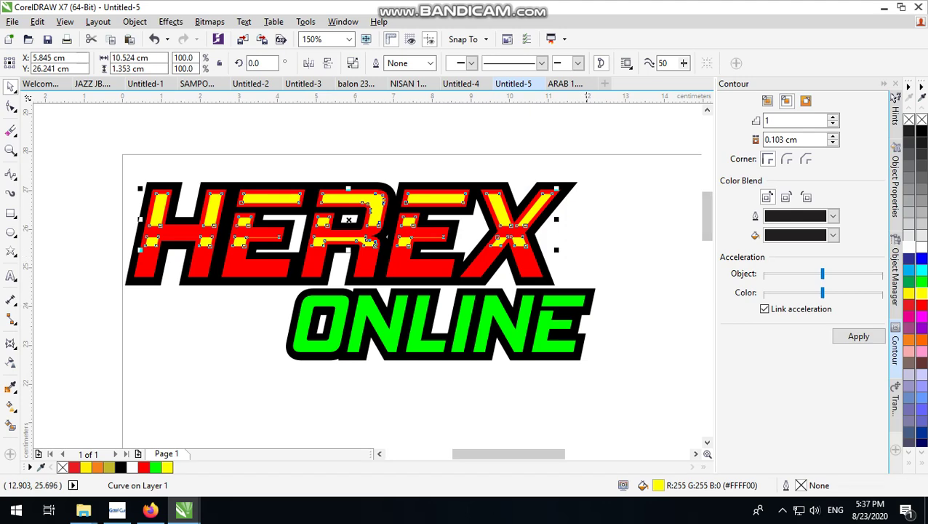
click(608, 171)
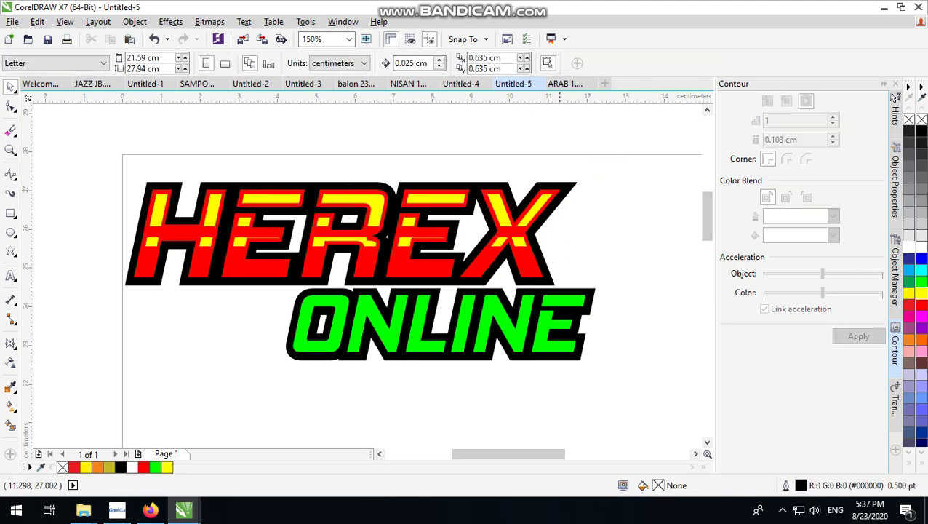
Fill the HEREX letters orange from the palette.
scroll(556, 192, up, 2)
click(218, 275)
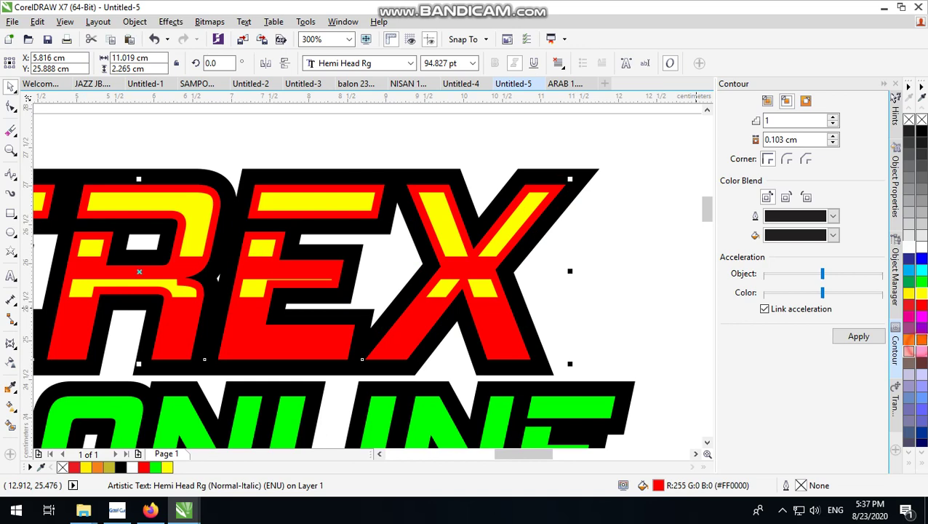
click(921, 339)
scroll(359, 271, down, 2)
click(575, 180)
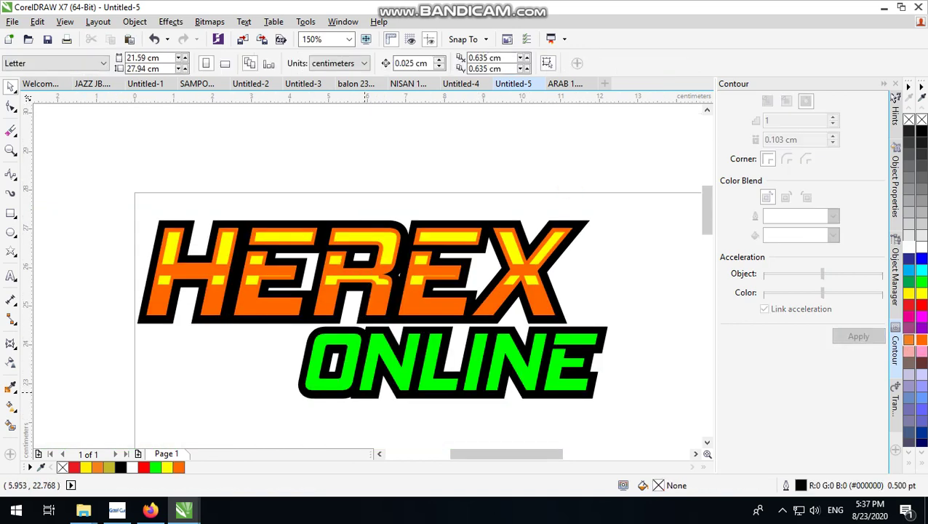
Widen the black contours behind ONLINE and HEREX into a thick backing.
scroll(373, 365, up, 2)
scroll(439, 339, down, 2)
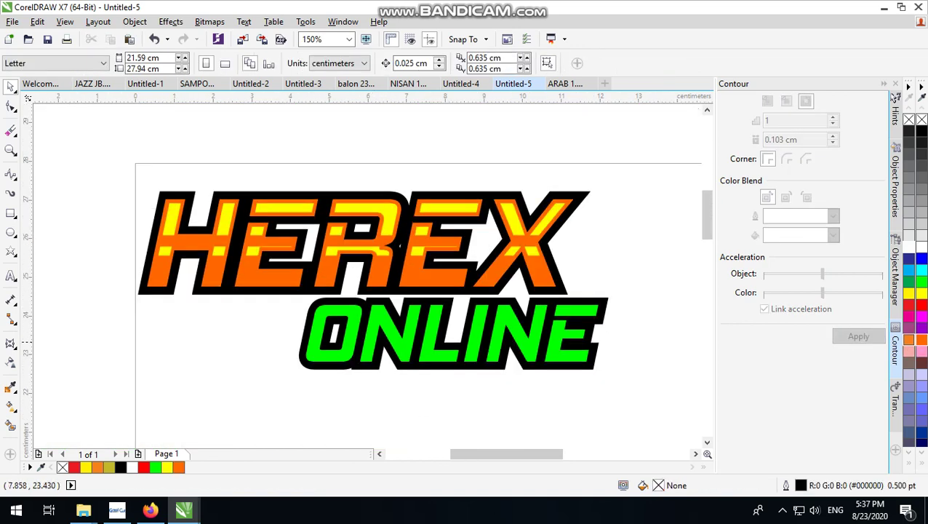
drag(607, 301, 620, 296)
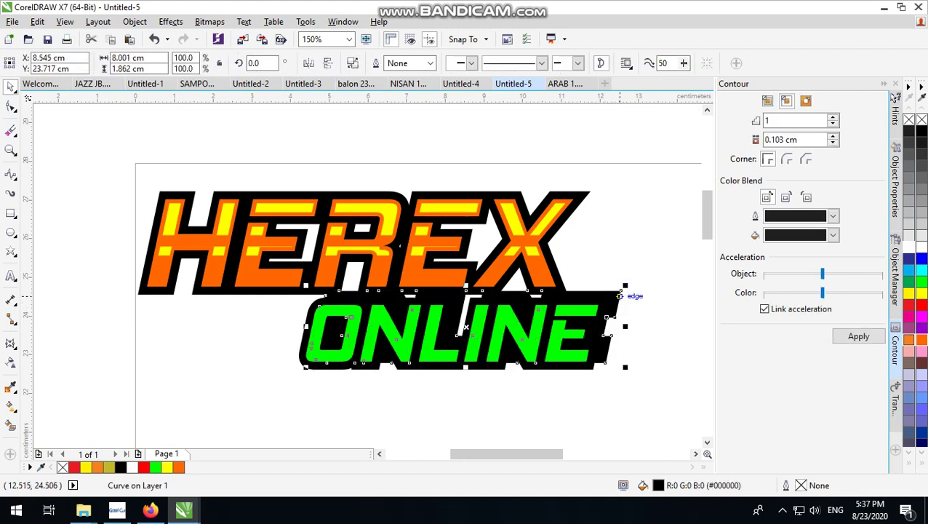
click(632, 186)
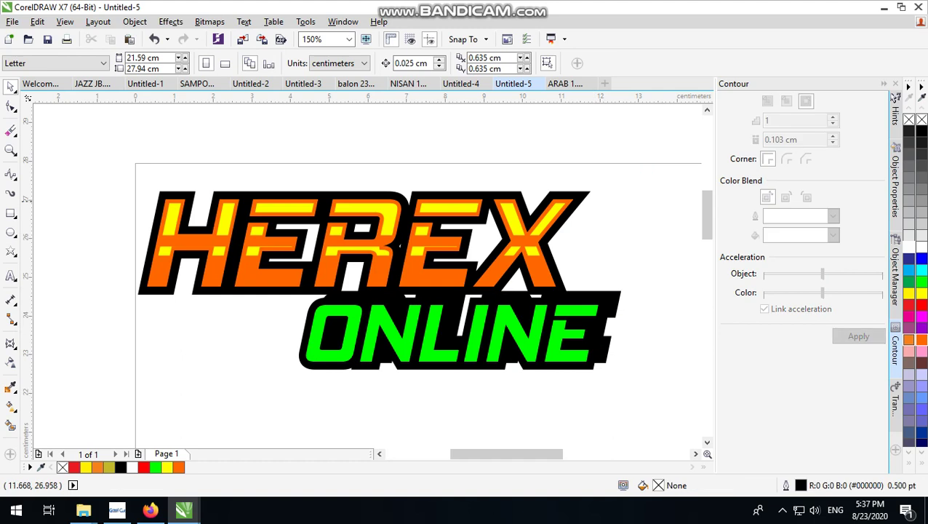
click(584, 197)
drag(411, 193, 416, 182)
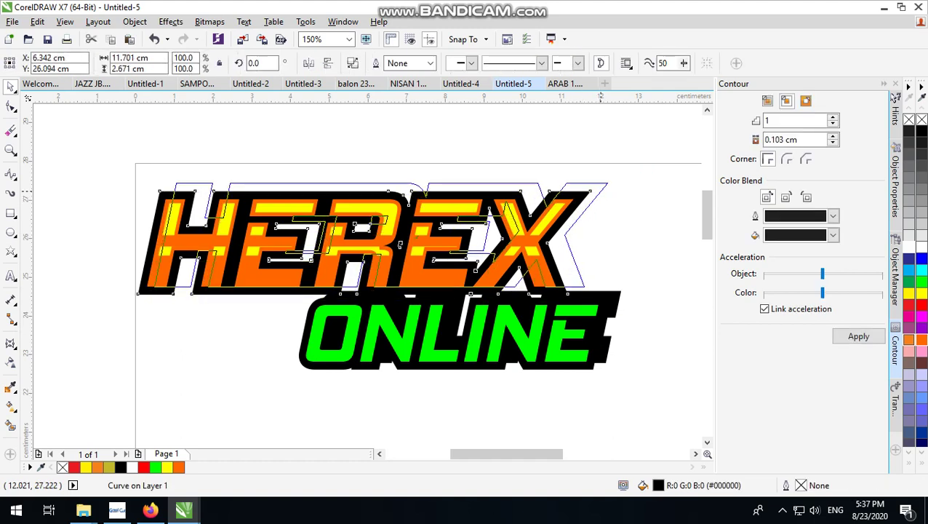
drag(596, 191, 601, 191)
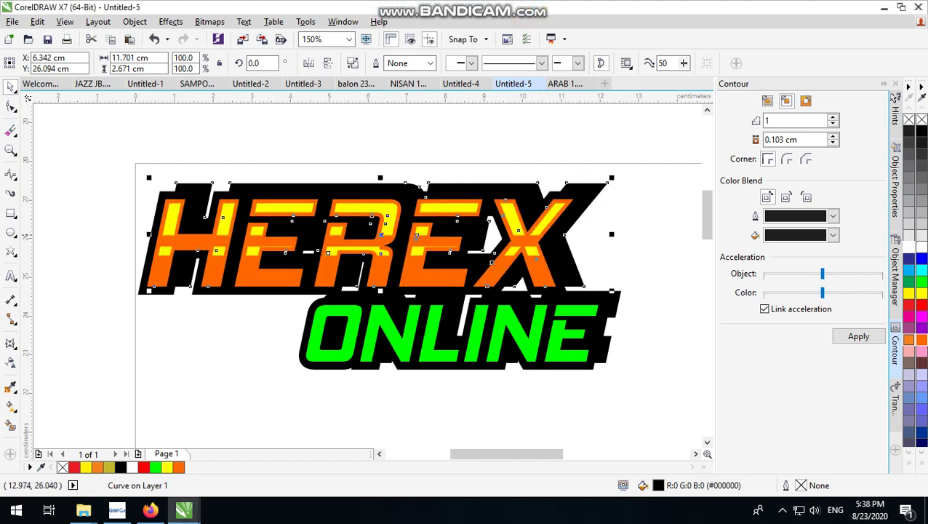
scroll(574, 186, up, 2)
click(593, 156)
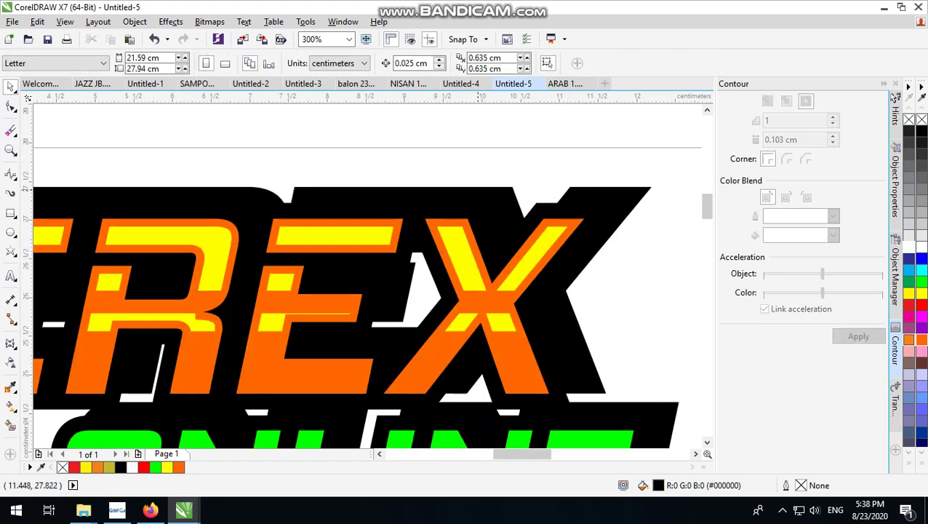
scroll(478, 189, down, 2)
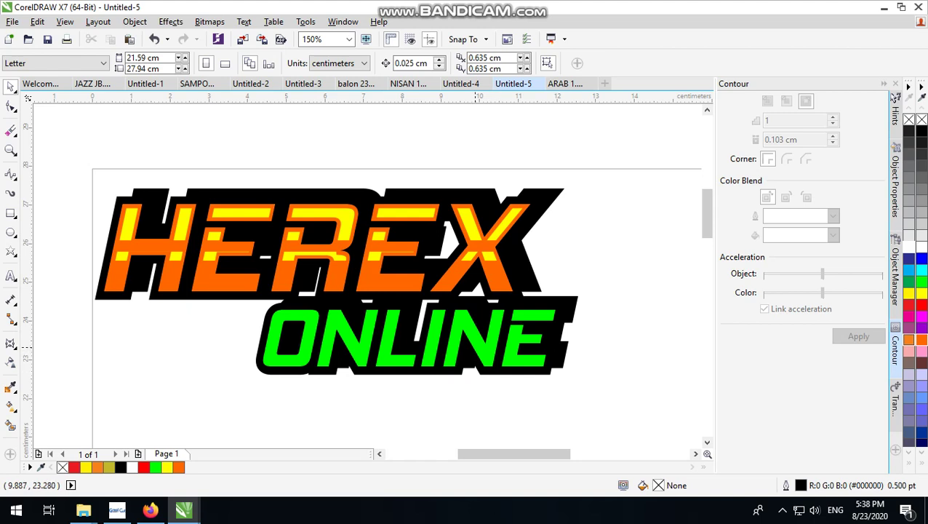
Recolour the green ONLINE text red.
click(474, 342)
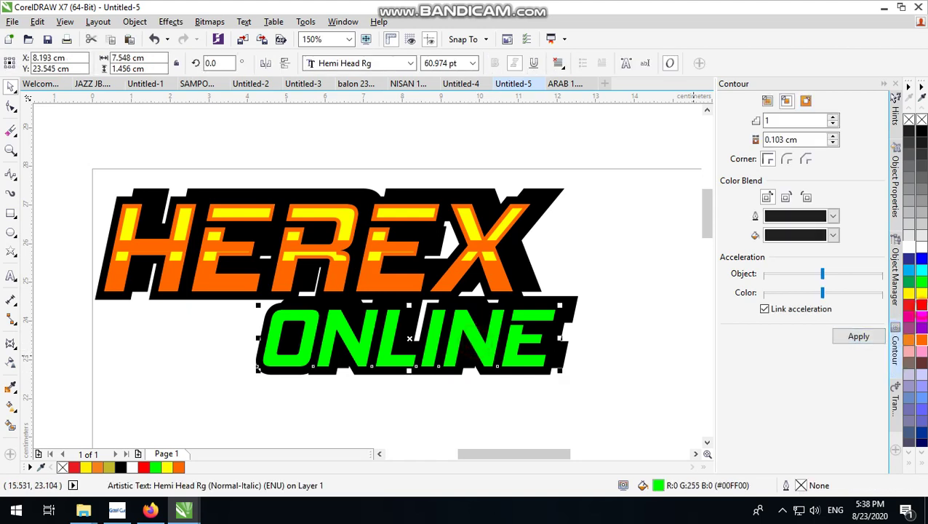
click(922, 304)
click(633, 291)
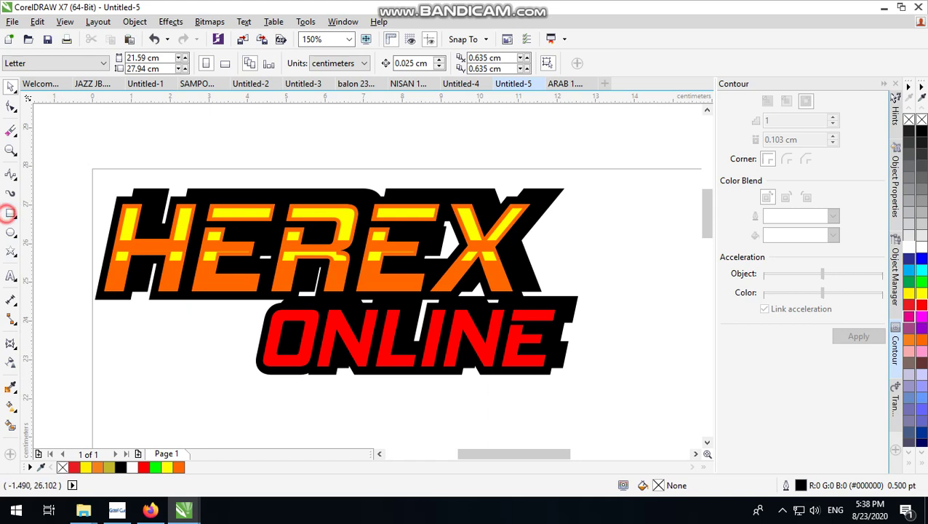
Draw a rectangle covering the lower half of the ONLINE letters.
click(9, 212)
drag(222, 338, 588, 393)
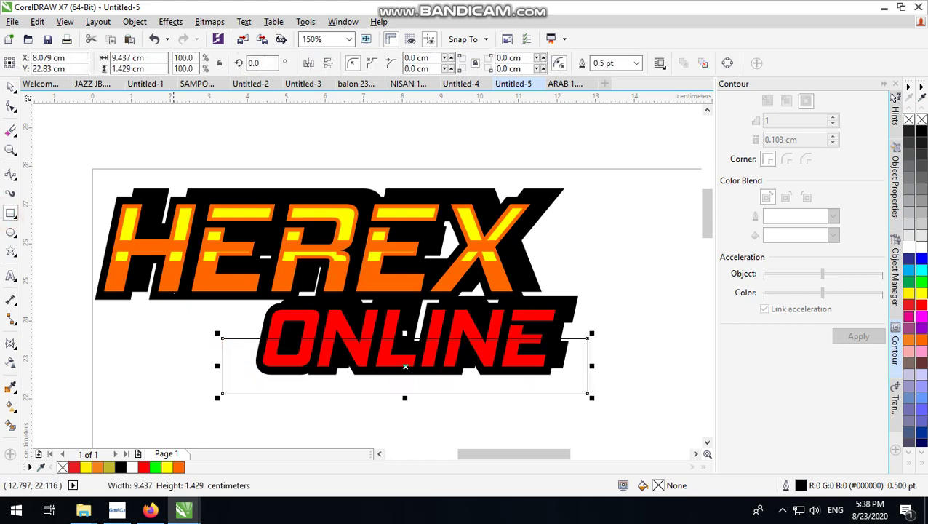
click(10, 86)
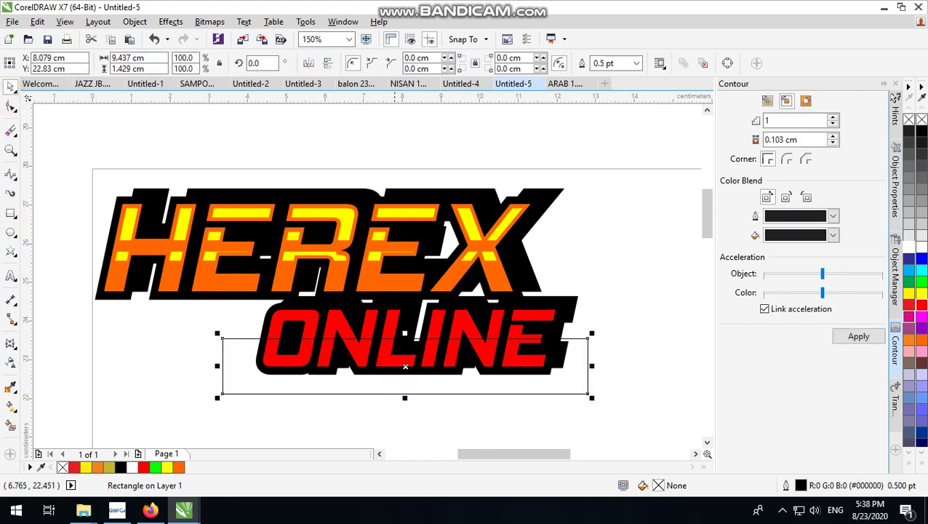
scroll(426, 406, up, 2)
scroll(465, 337, down, 2)
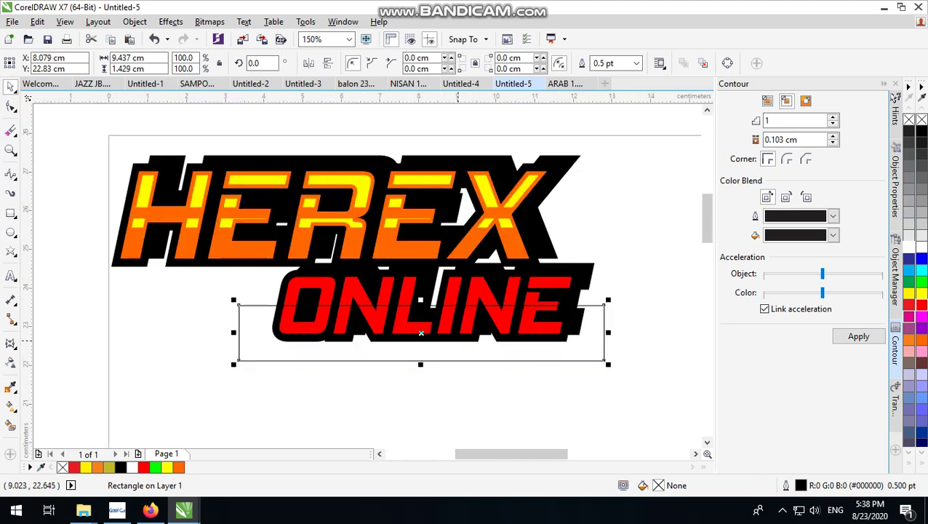
scroll(464, 314, up, 2)
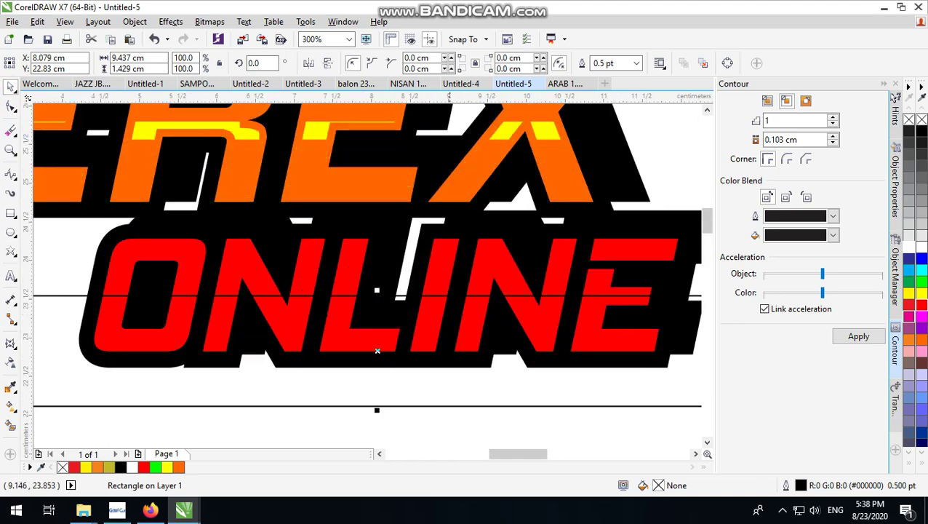
drag(377, 295, 377, 302)
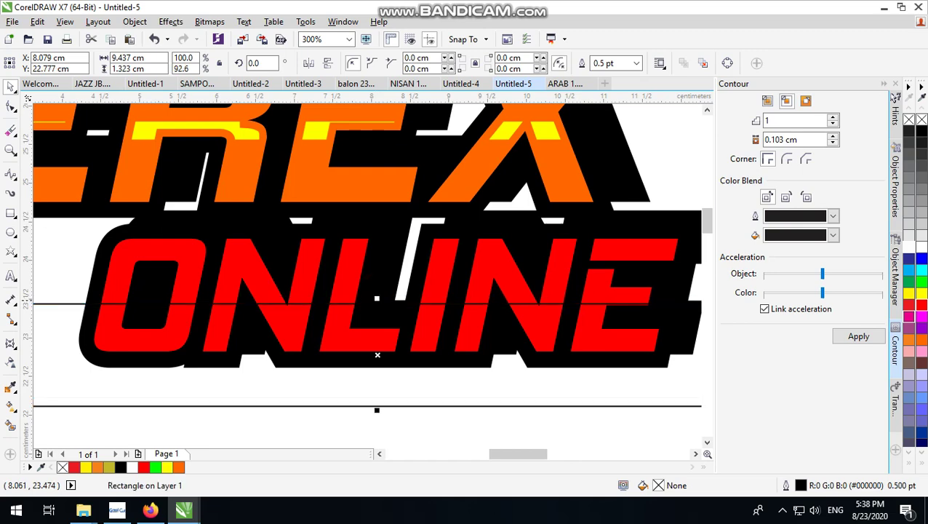
scroll(478, 291, down, 2)
click(560, 234)
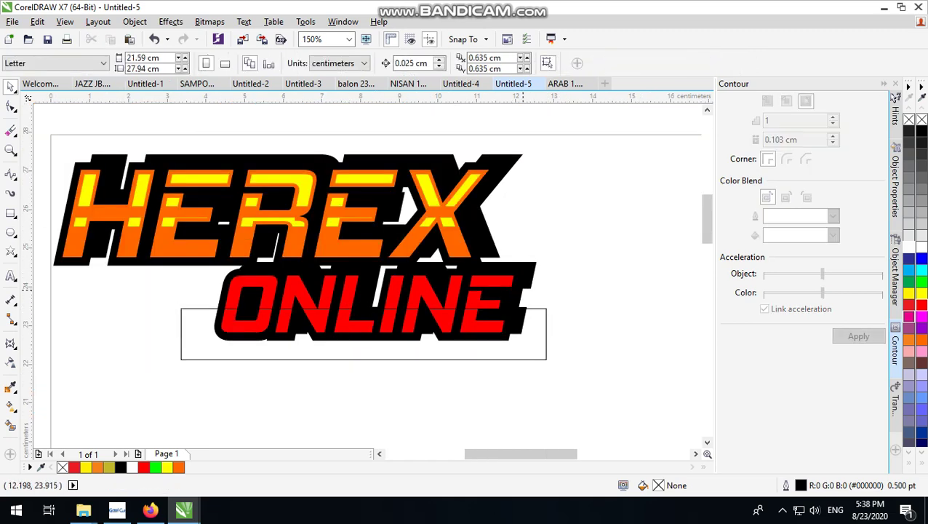
Fill the rectangle yellow with no outline and PowerClip it inside ONLINE.
click(546, 342)
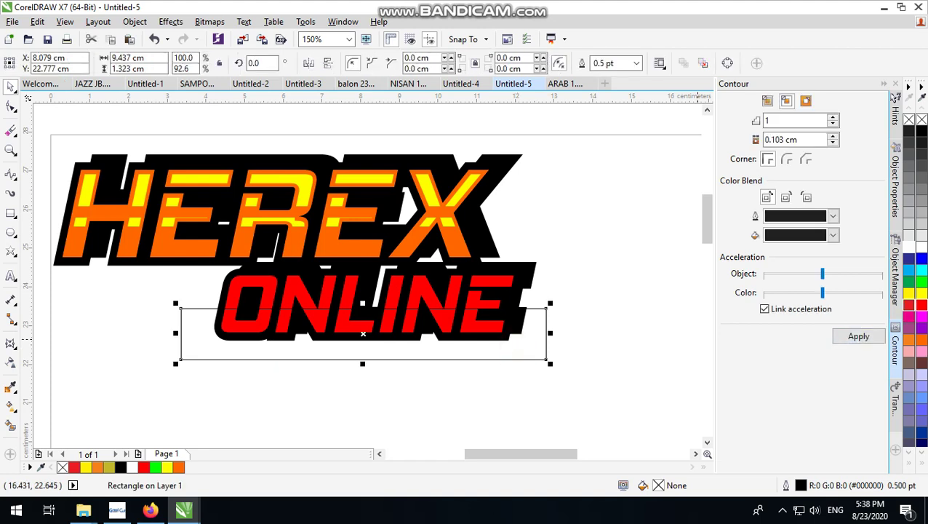
click(908, 293)
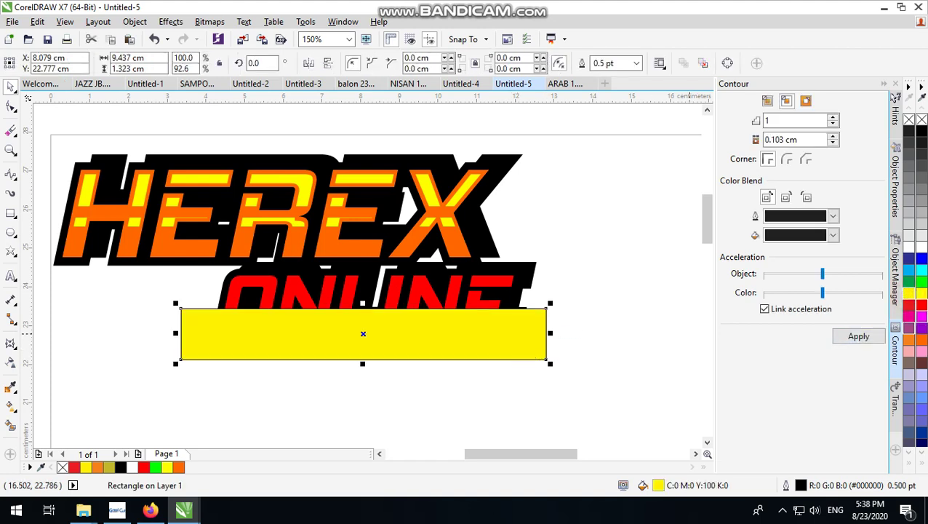
right_click(921, 120)
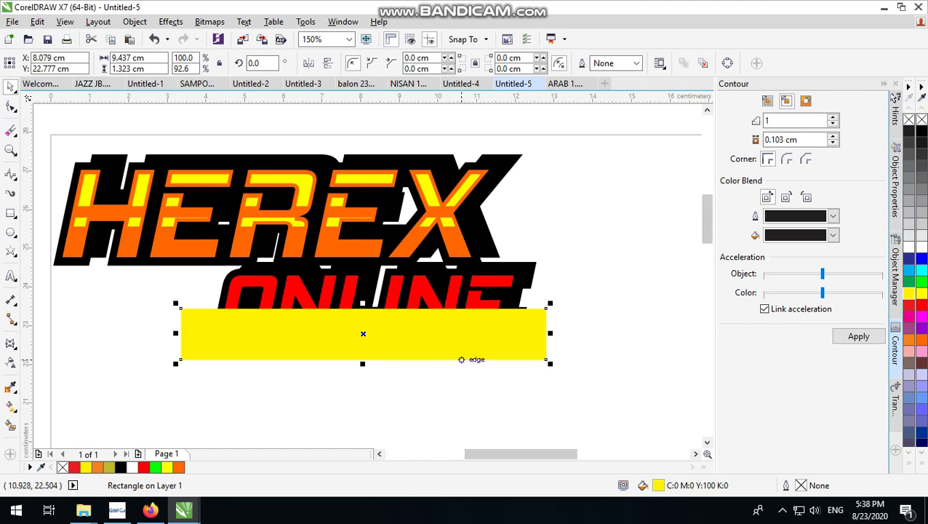
right_click(460, 344)
click(500, 148)
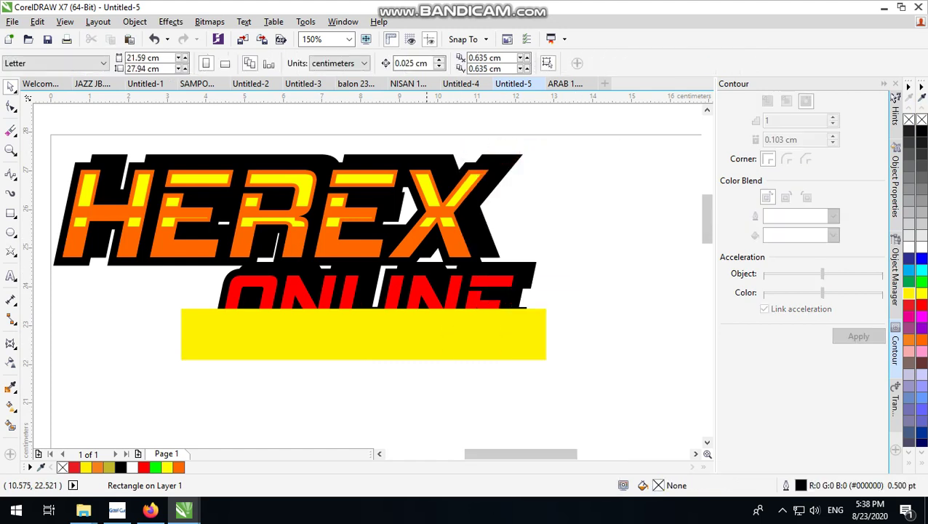
click(434, 289)
click(558, 262)
Check the result on the canvas and bring Firefox to the front.
scroll(557, 262, down, 2)
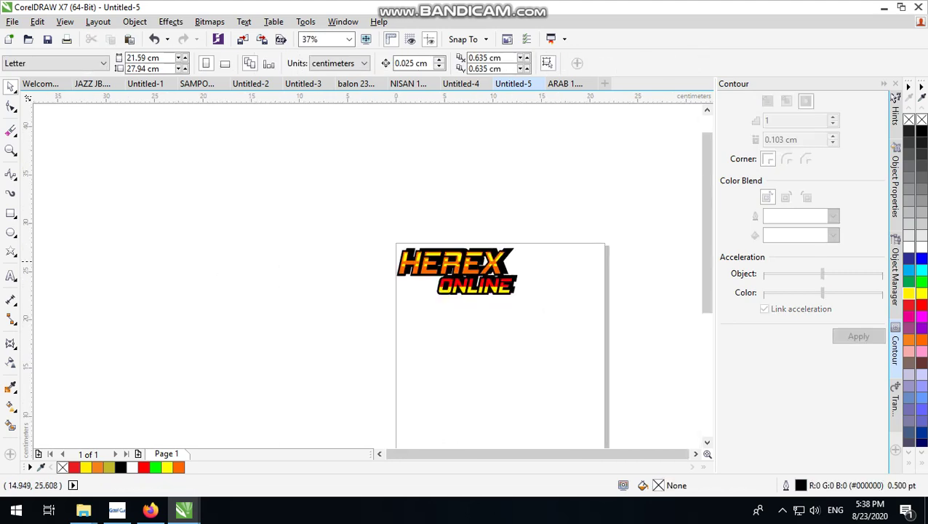
scroll(559, 262, up, 1)
scroll(499, 275, up, 2)
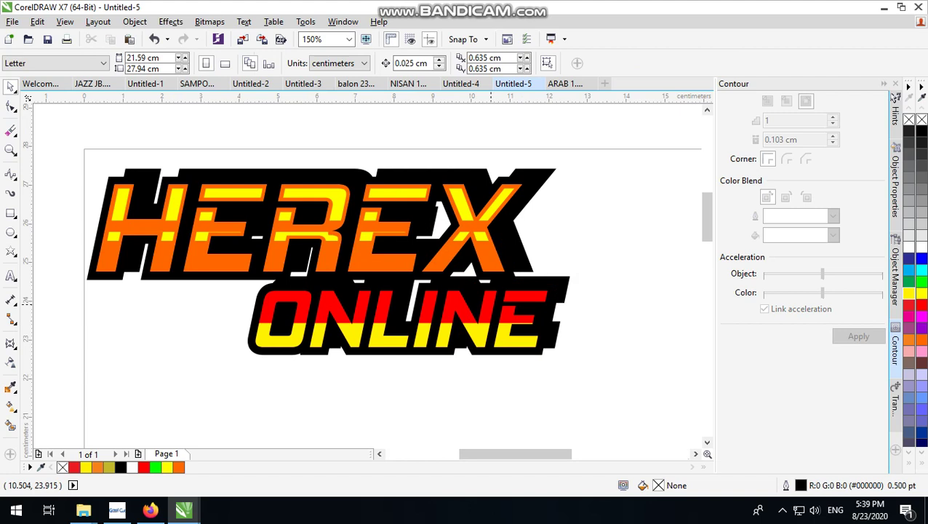
click(579, 240)
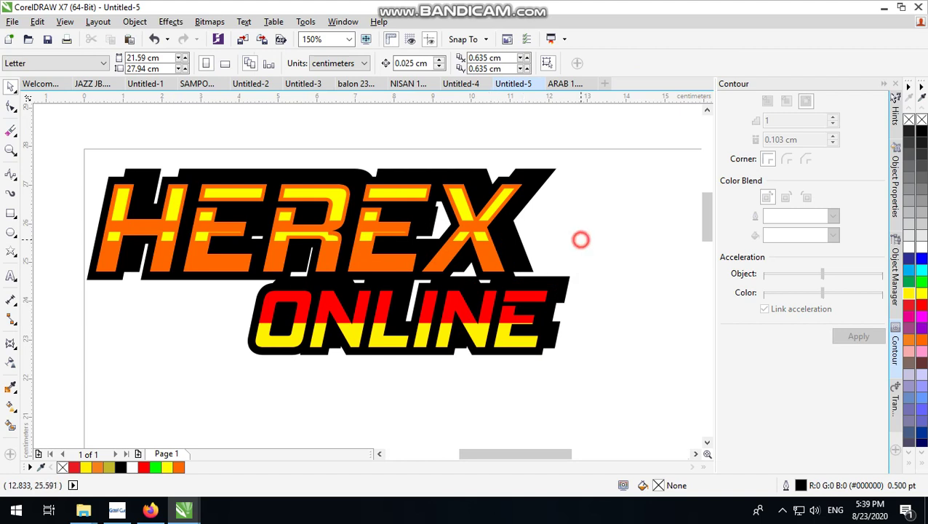
click(593, 237)
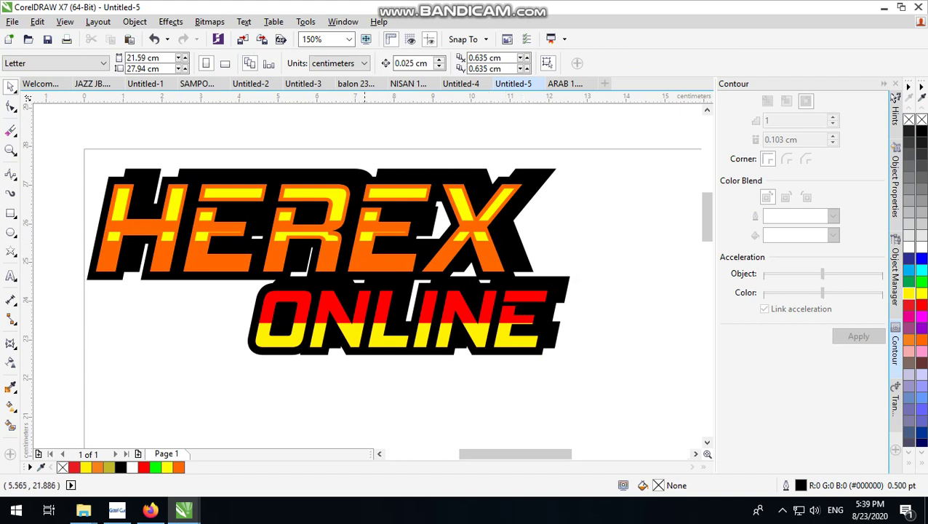
click(149, 510)
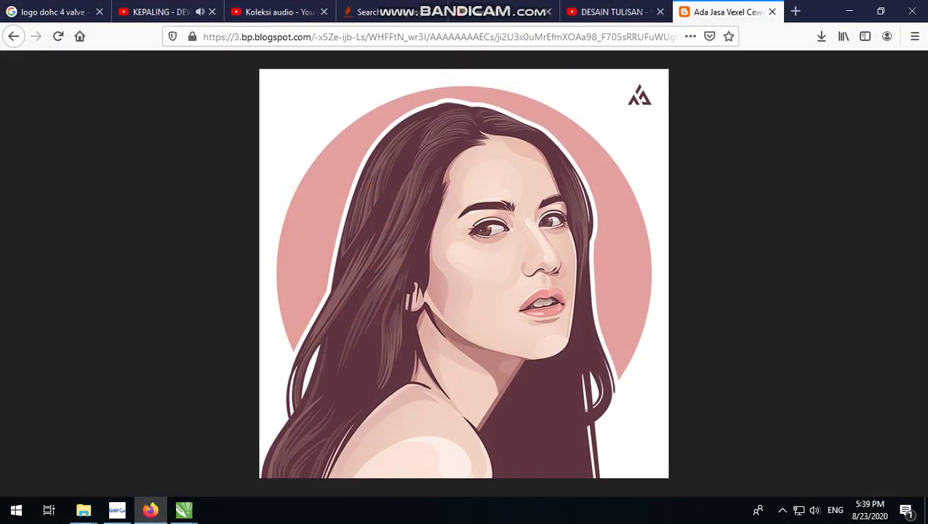
Go back to Google Images and search for 'BERCAK BULAT'.
click(13, 36)
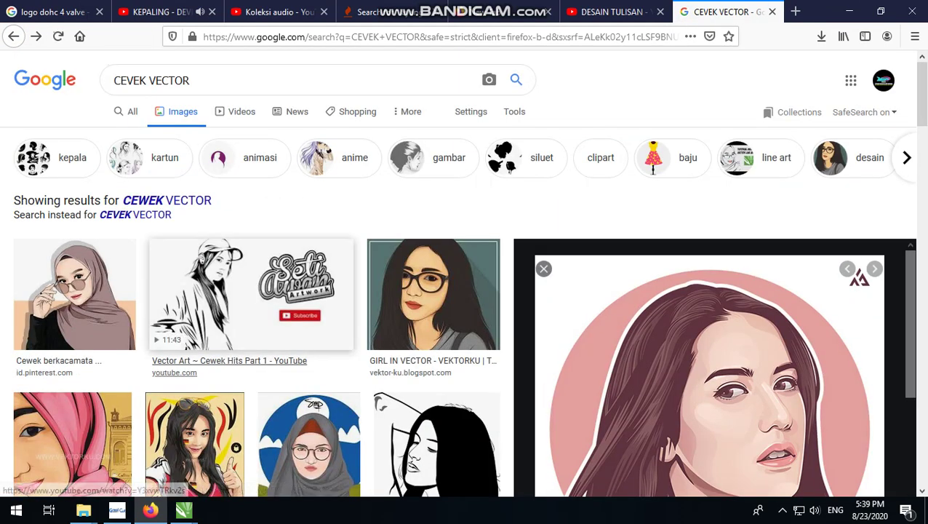
triple_click(208, 80)
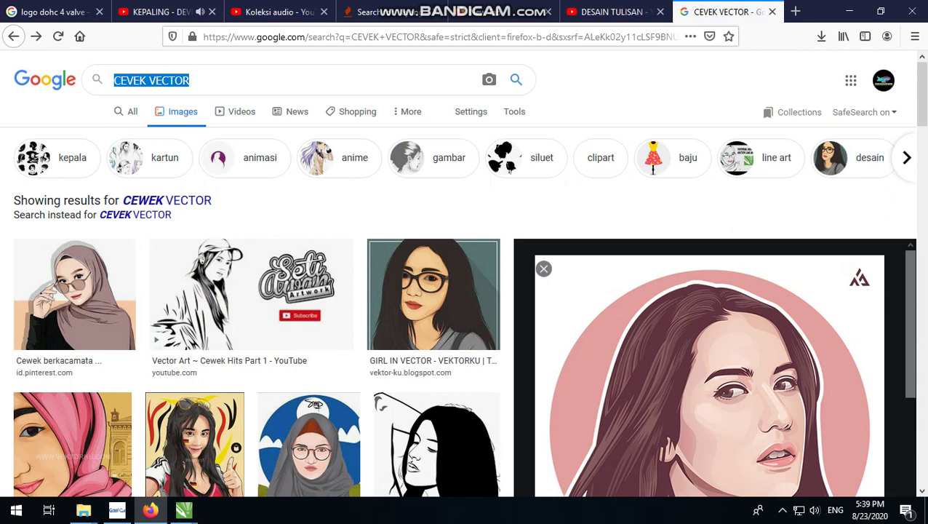
text(BERC)
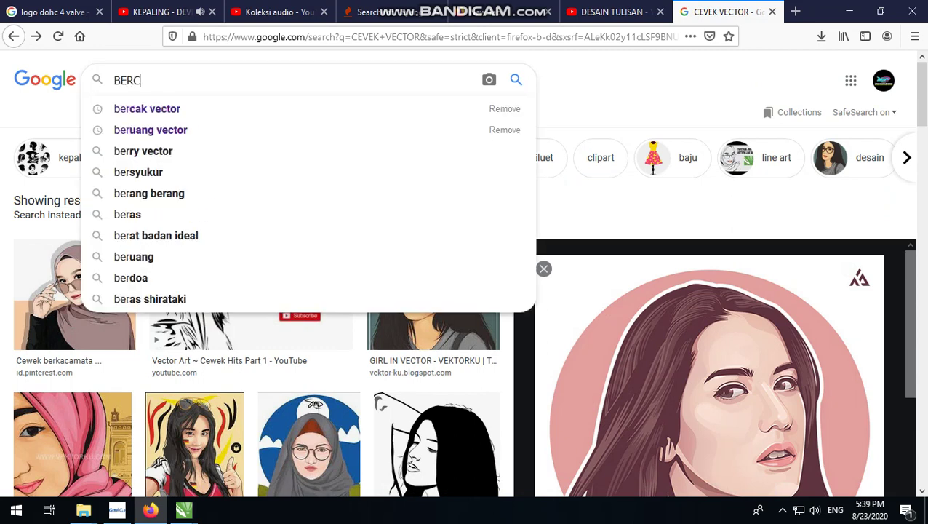
text(AJ)
key(BackSpace)
text(K)
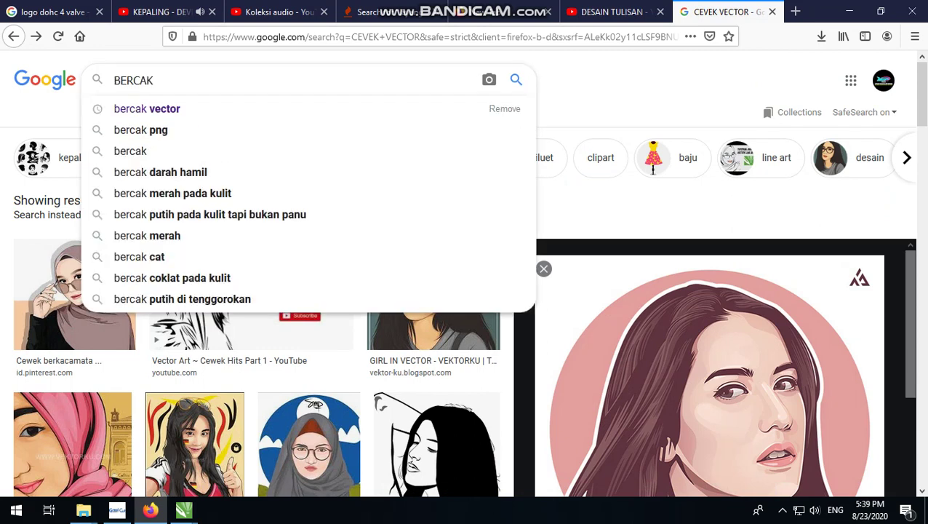
text( BU)
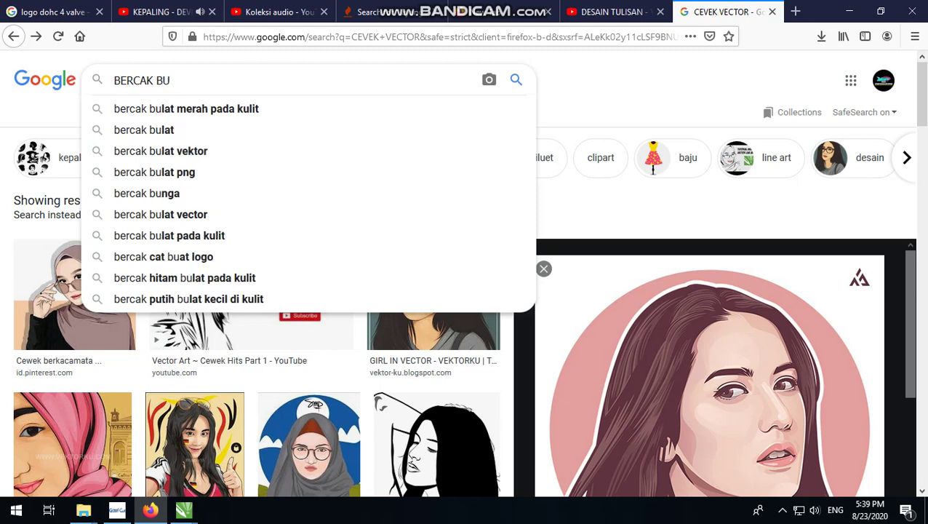
text(LAT)
key(Return)
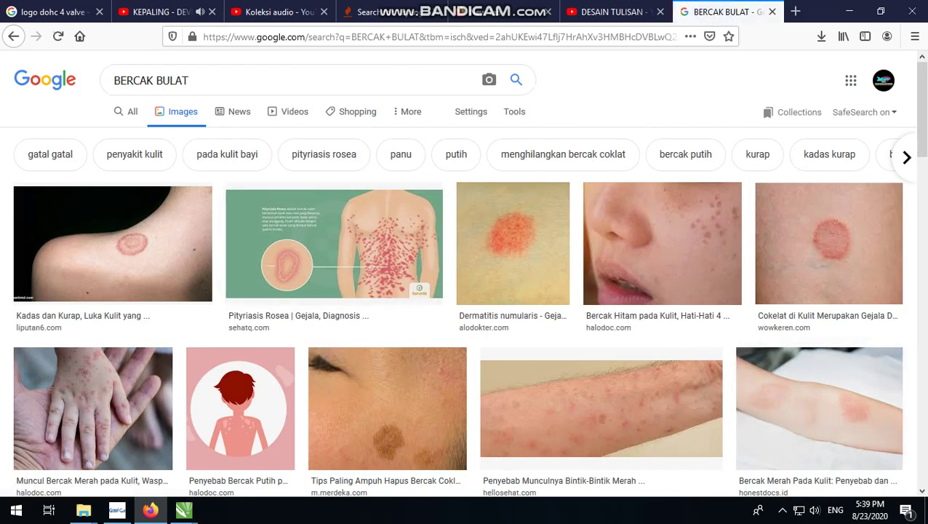
Refine the search to 'BERCAK BULAT PNG' and preview a halftone dot circle result.
click(201, 80)
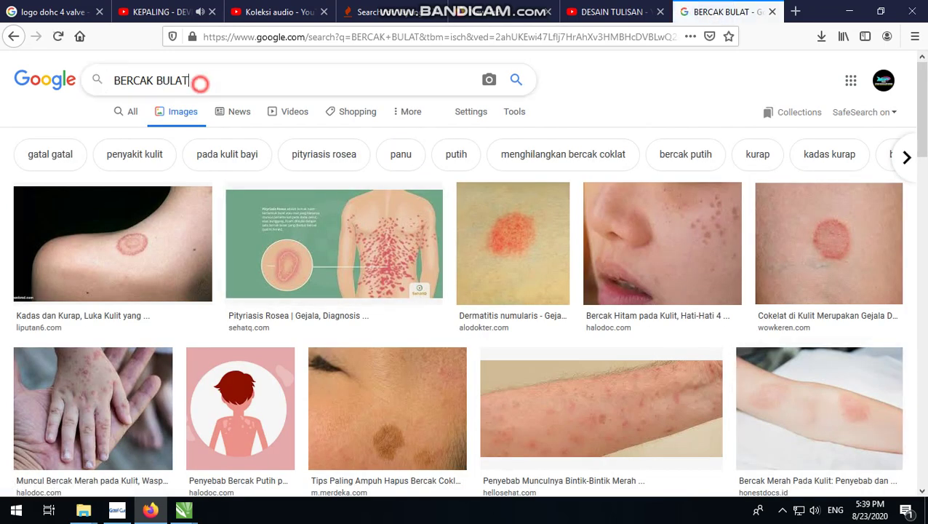
text(PNG)
key(Return)
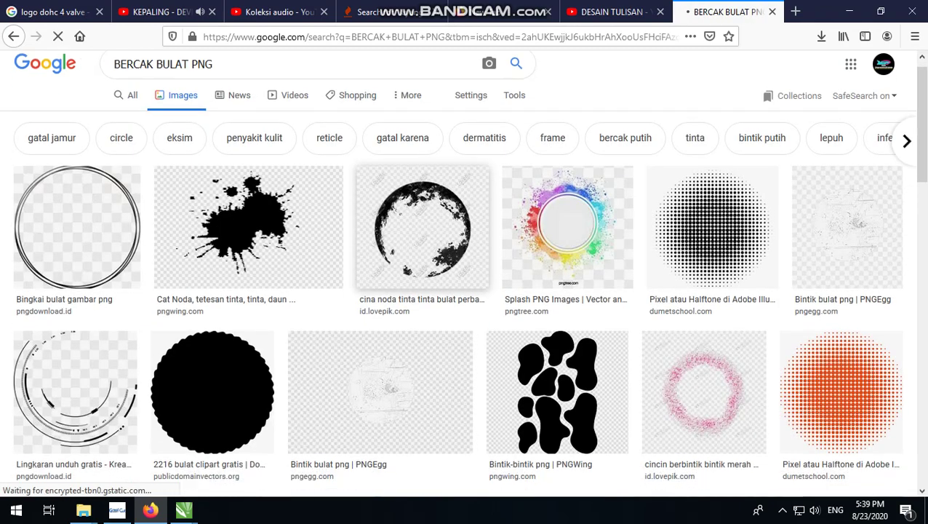
scroll(464, 274, down, 3)
click(712, 106)
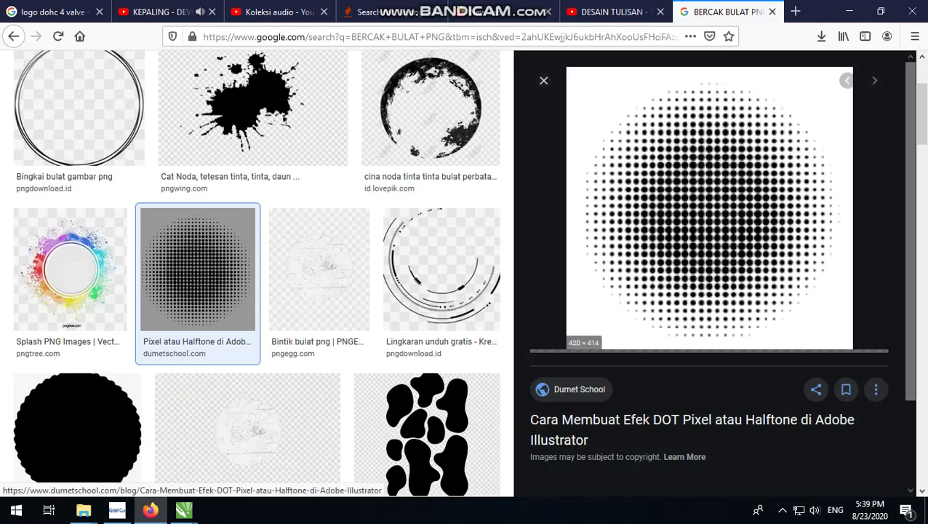
scroll(709, 273, down, 5)
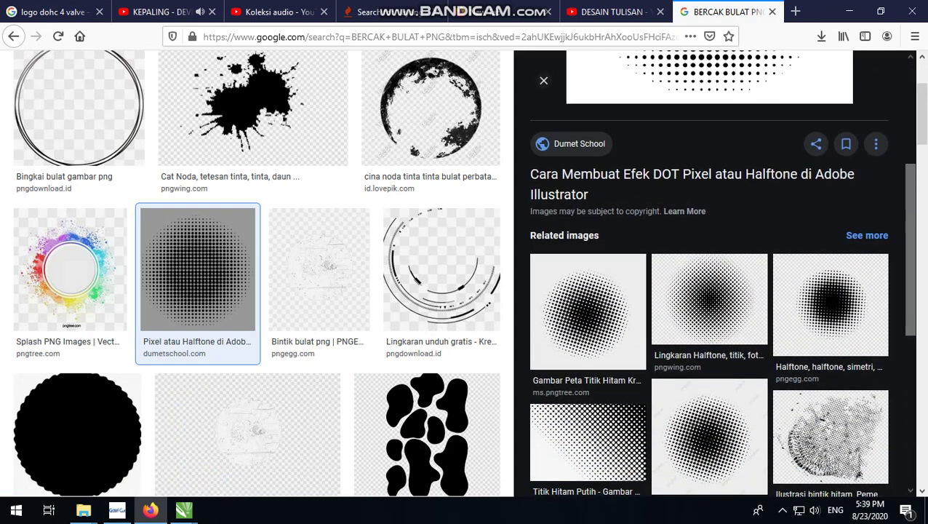
scroll(709, 273, up, 4)
scroll(465, 277, up, 3)
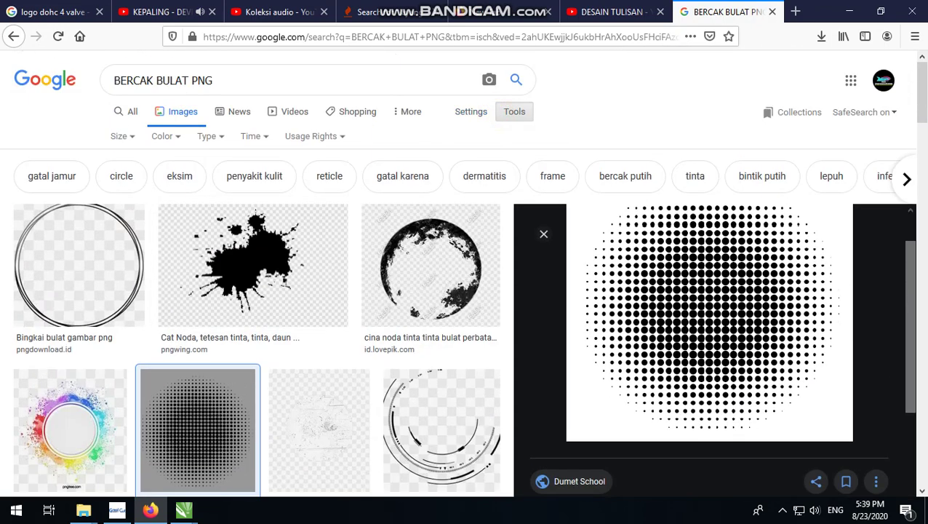
Filter the image results to large sizes only.
click(122, 136)
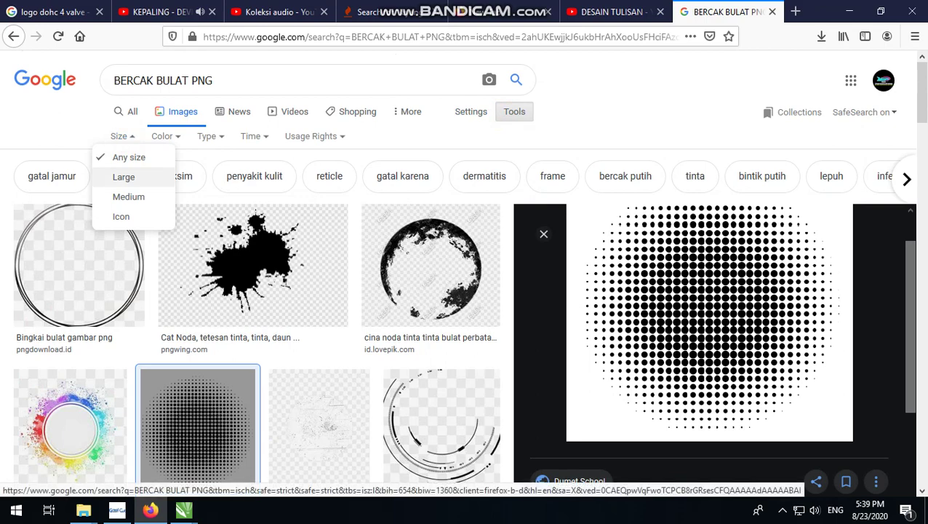
click(122, 176)
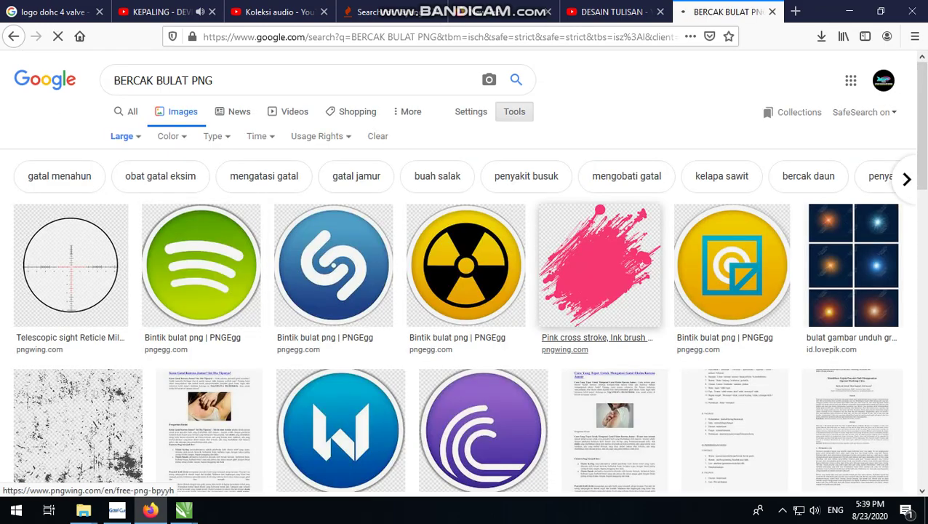
scroll(583, 311, down, 3)
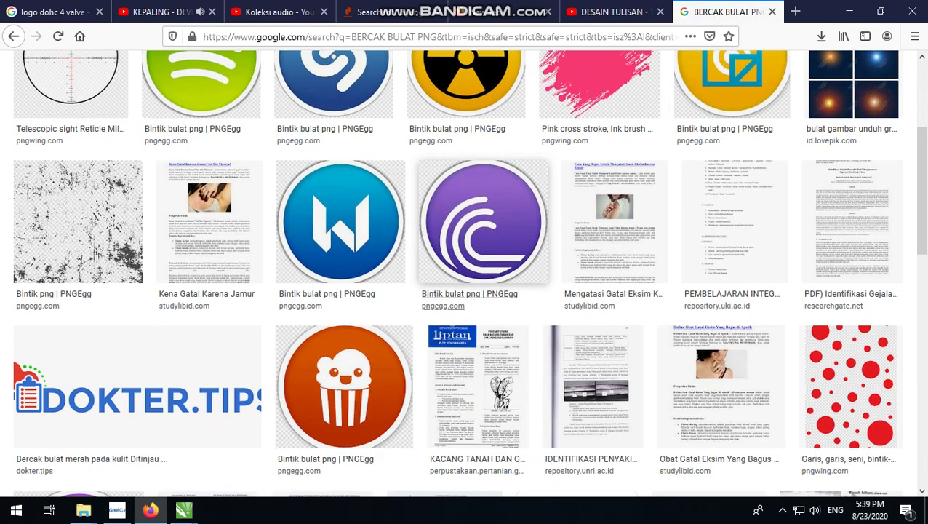
scroll(584, 311, down, 2)
scroll(583, 312, down, 2)
scroll(584, 311, up, 1)
scroll(584, 311, up, 4)
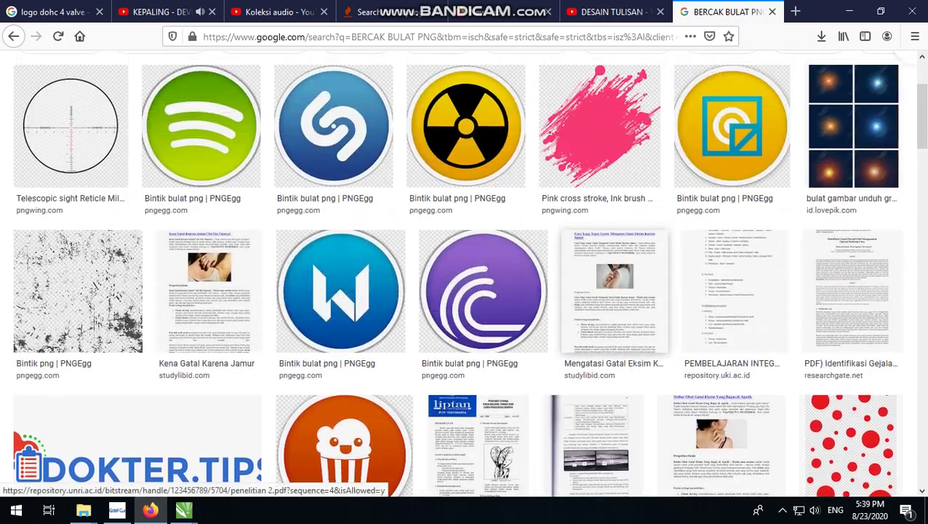
scroll(583, 311, up, 2)
Open the large pink ink-stroke splash preview and copy the image.
right_click(588, 271)
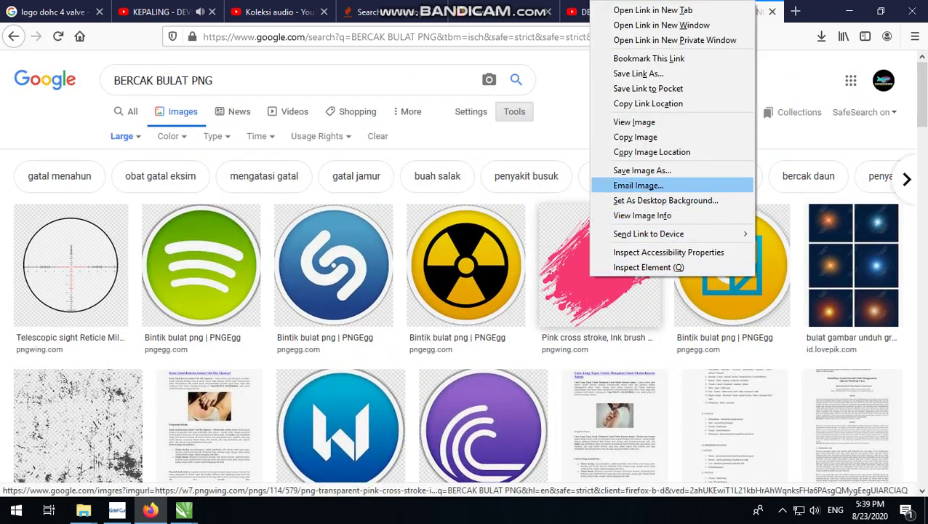
click(634, 122)
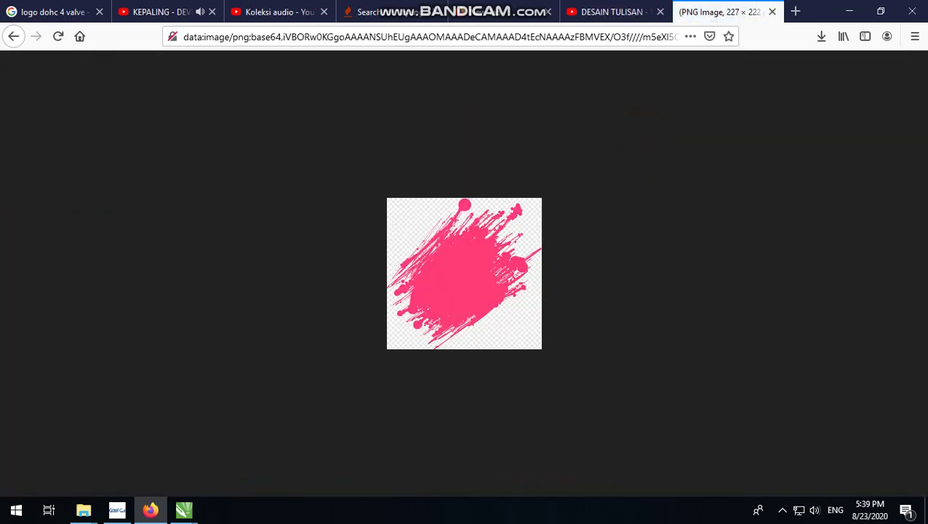
click(13, 36)
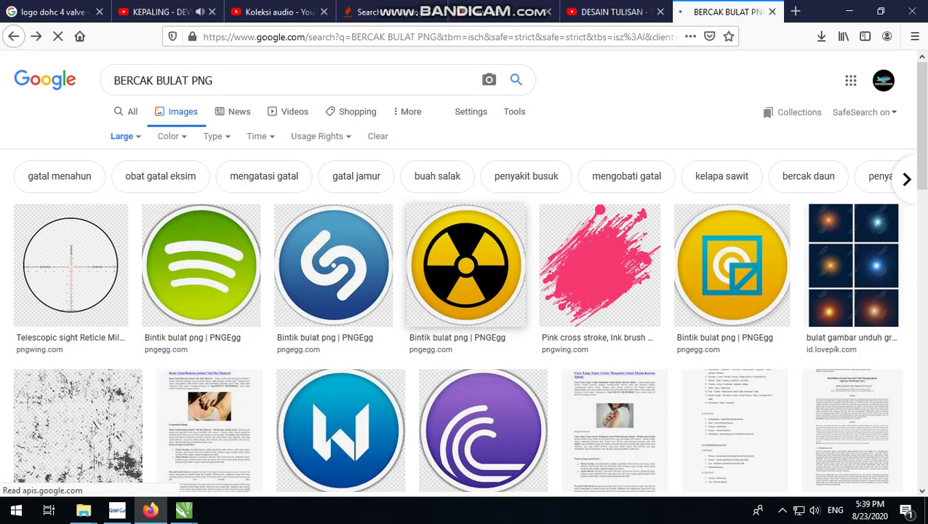
click(604, 284)
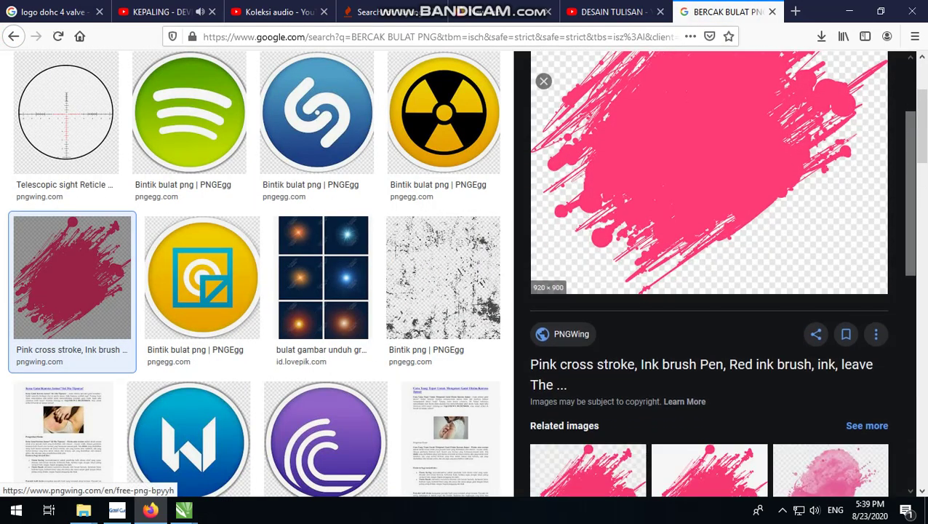
scroll(705, 218, down, 3)
scroll(706, 218, up, 2)
scroll(706, 218, up, 2)
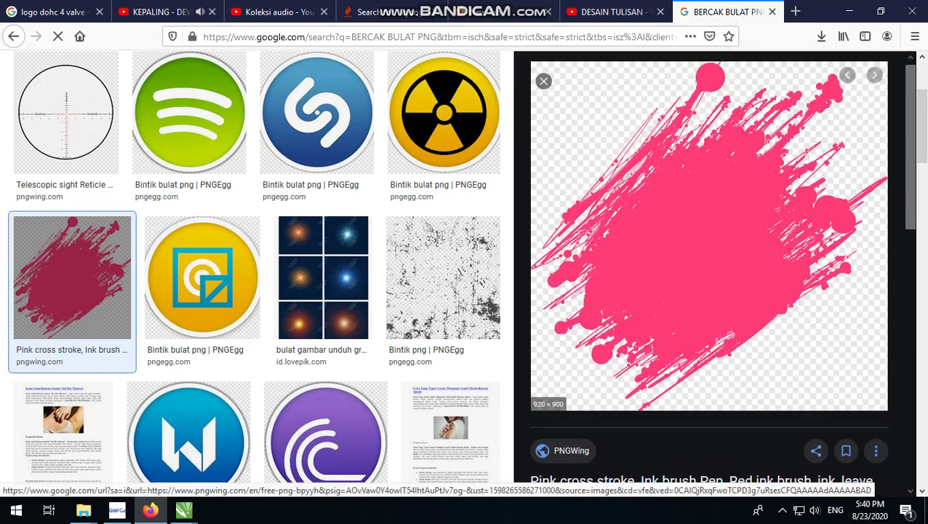
right_click(693, 215)
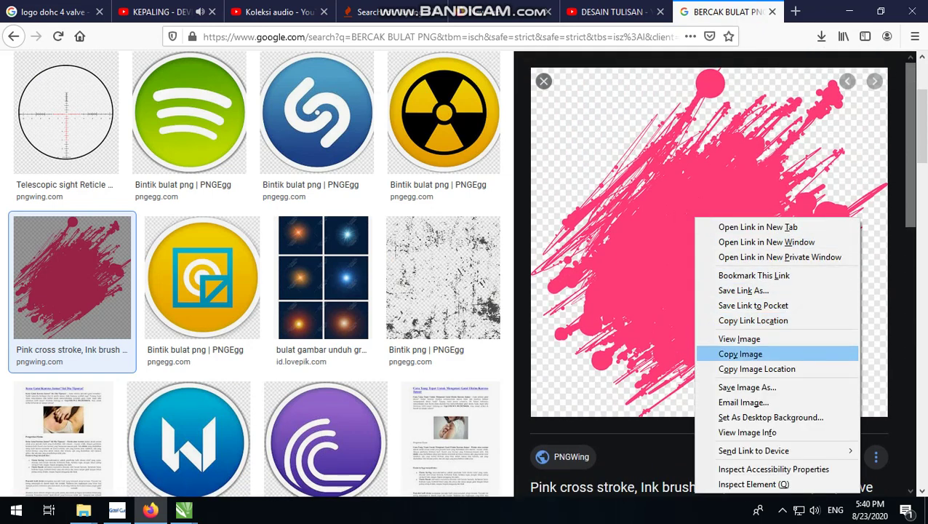
click(752, 354)
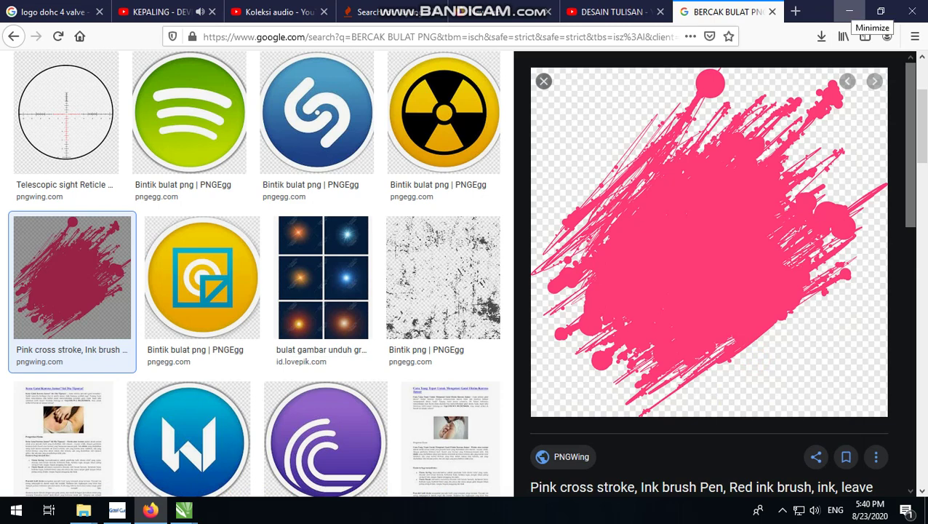
Paste the pink splash bitmap into CorelDRAW and move it beside the HEREX page.
click(849, 11)
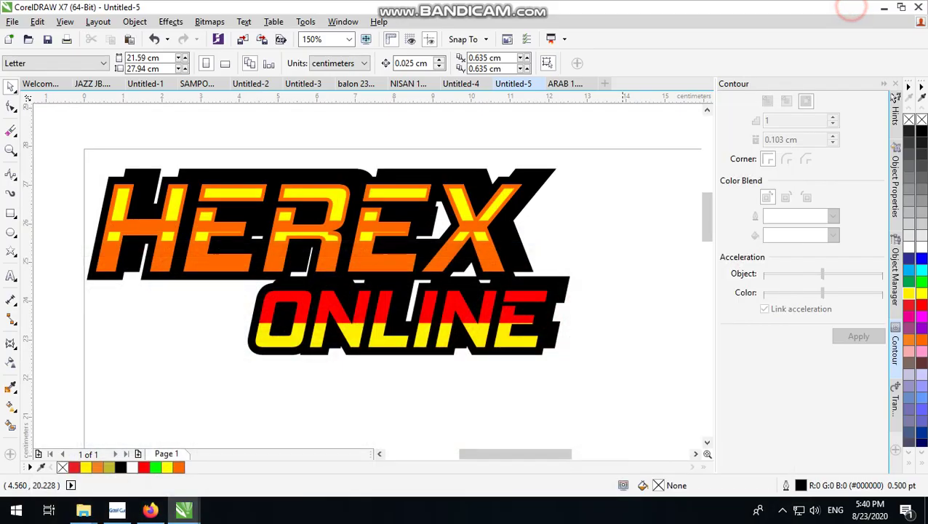
scroll(442, 164, down, 1)
click(442, 164)
right_click(446, 159)
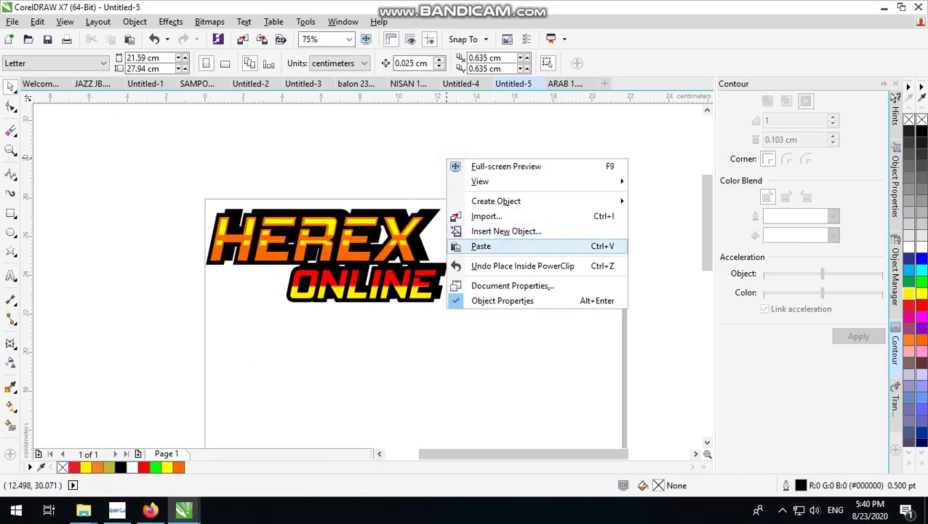
click(497, 244)
scroll(394, 289, down, 2)
scroll(383, 253, down, 2)
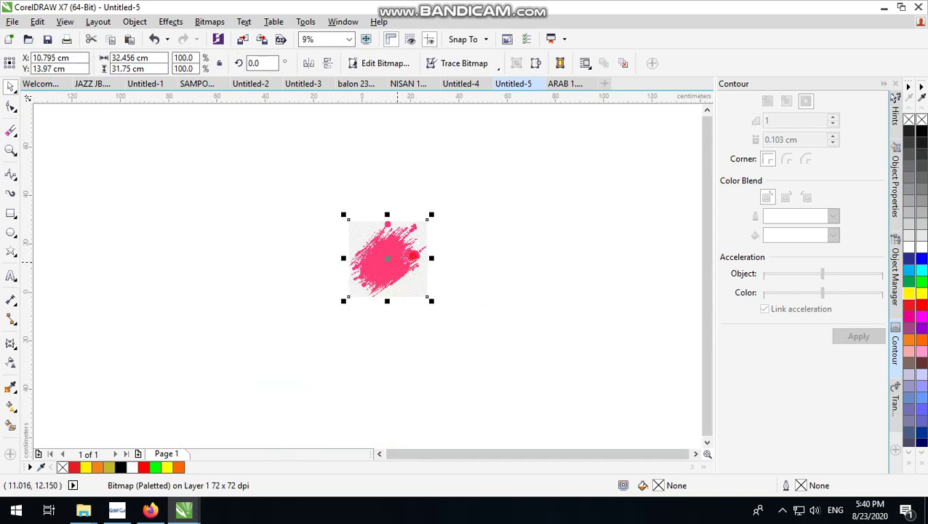
drag(384, 253, 454, 217)
Trace the splash bitmap with Outline Trace > Clipart and accept the PowerTRACE result.
scroll(466, 216, up, 2)
right_click(466, 216)
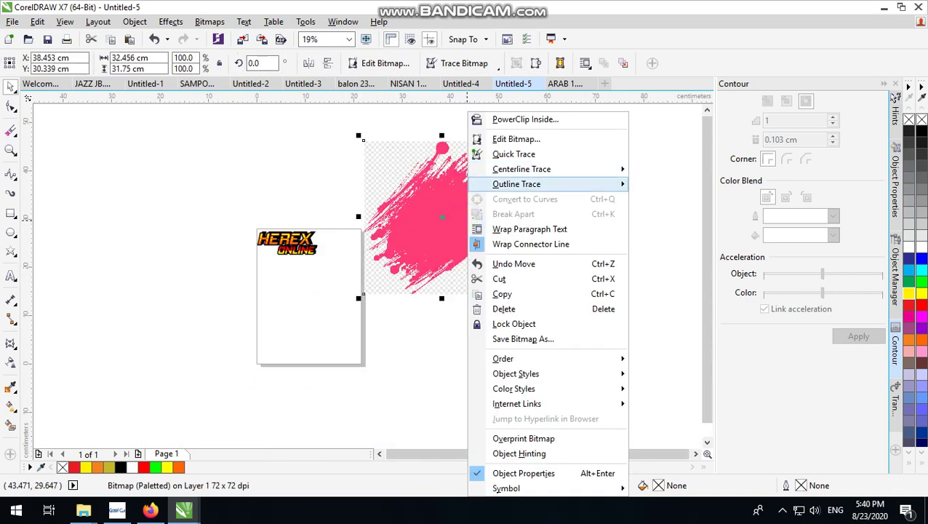
mouse_move(516, 184)
click(669, 230)
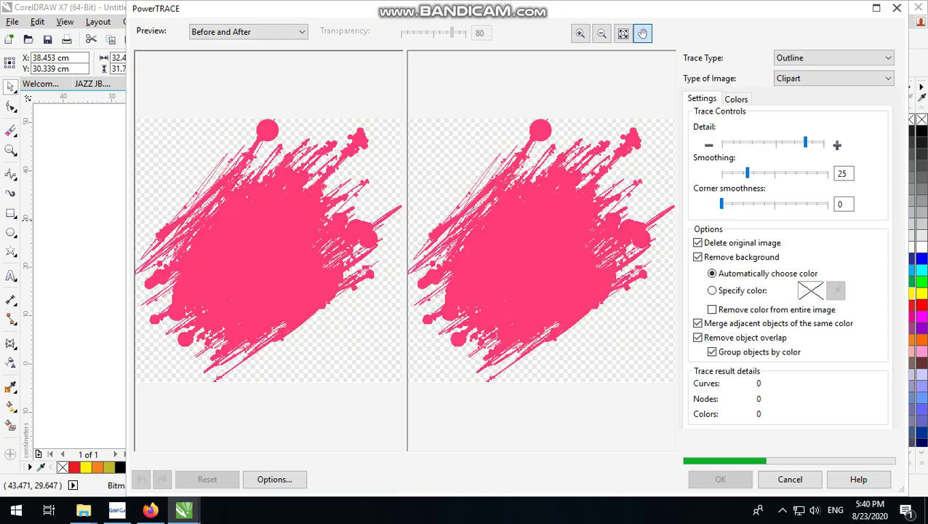
click(719, 477)
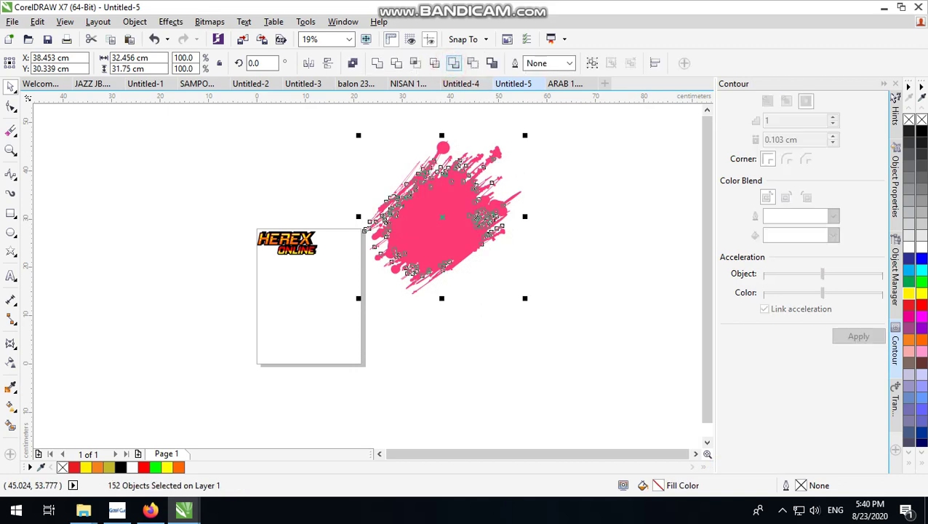
Combine the traced pieces, scale the splash to 34.8%, and move it onto the logo.
click(352, 64)
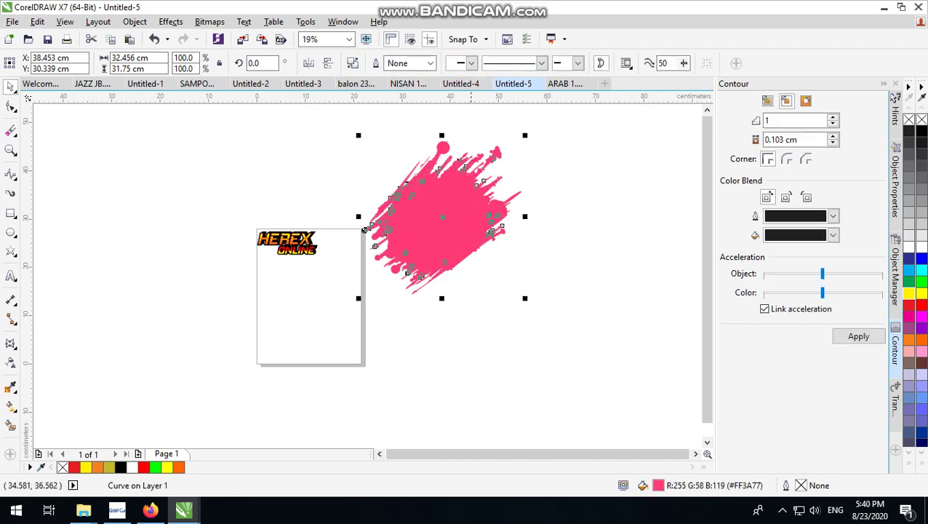
drag(526, 136, 417, 241)
scroll(480, 315, up, 2)
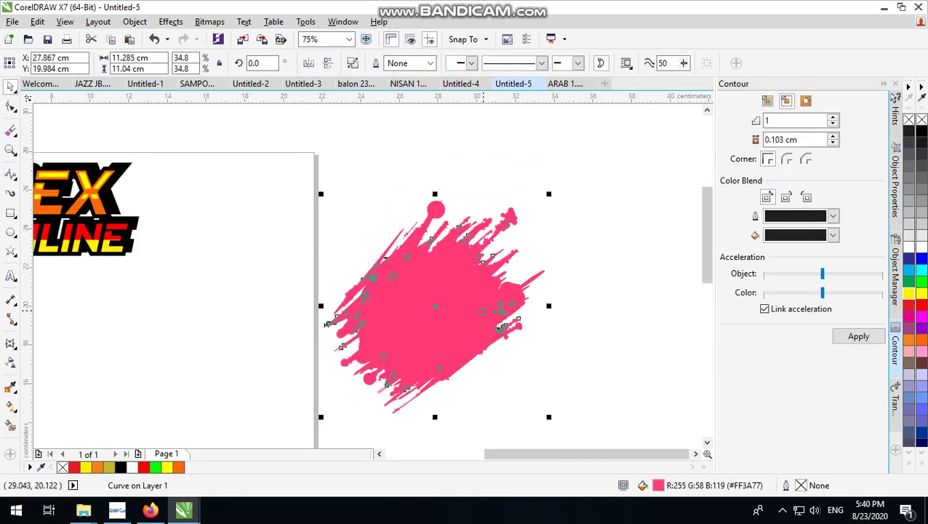
scroll(480, 315, down, 1)
scroll(206, 249, up, 1)
mouse_move(481, 315)
mouse_down()
mouse_move(205, 249)
mouse_move(305, 256)
mouse_up()
click(853, 336)
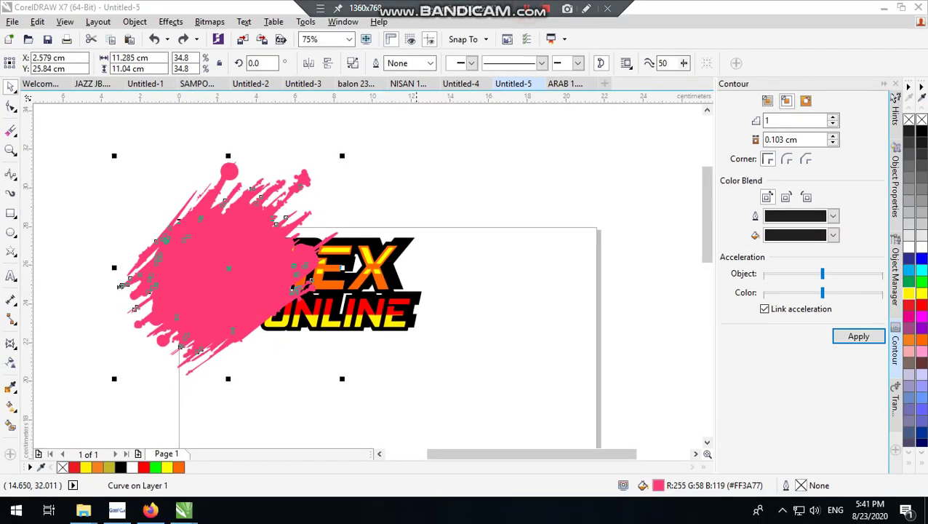
Send the splash behind the lettering, fill it black, and nudge it into place.
click(404, 190)
click(120, 286)
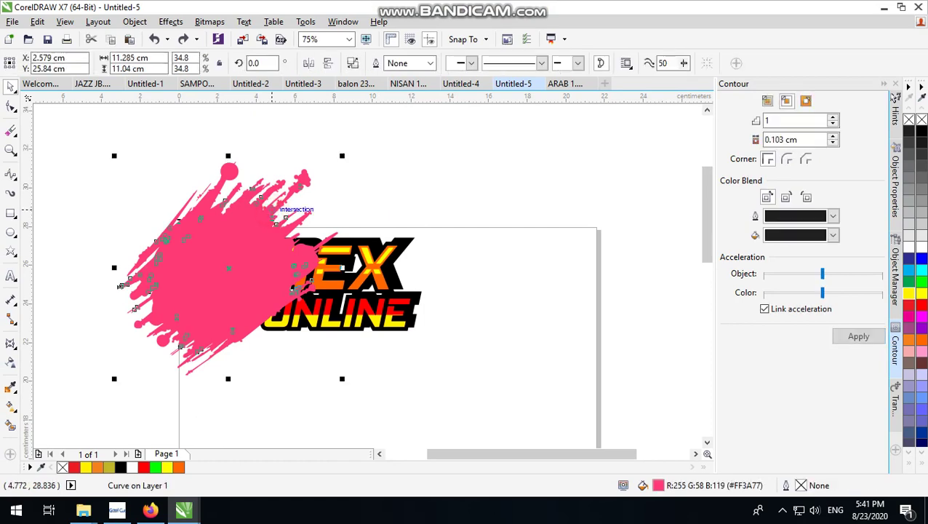
key(shift+Page_Down)
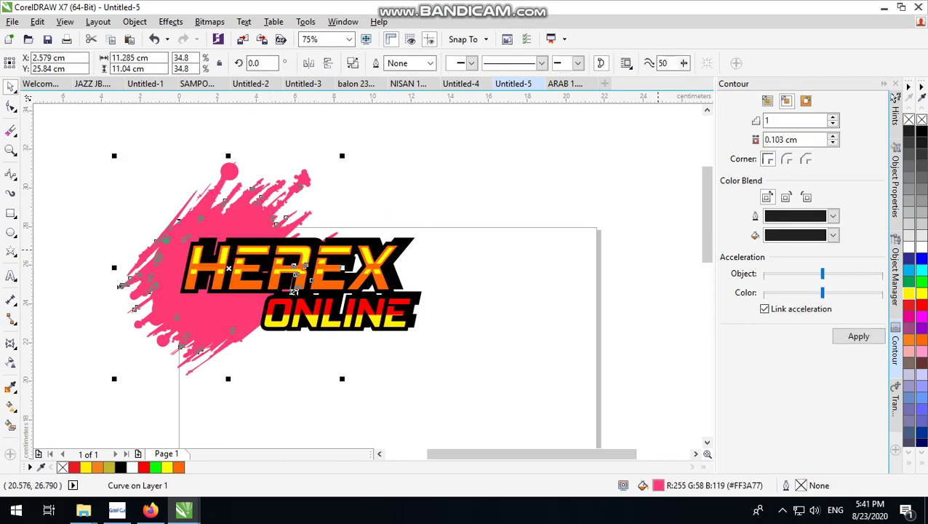
click(921, 131)
drag(294, 289, 322, 299)
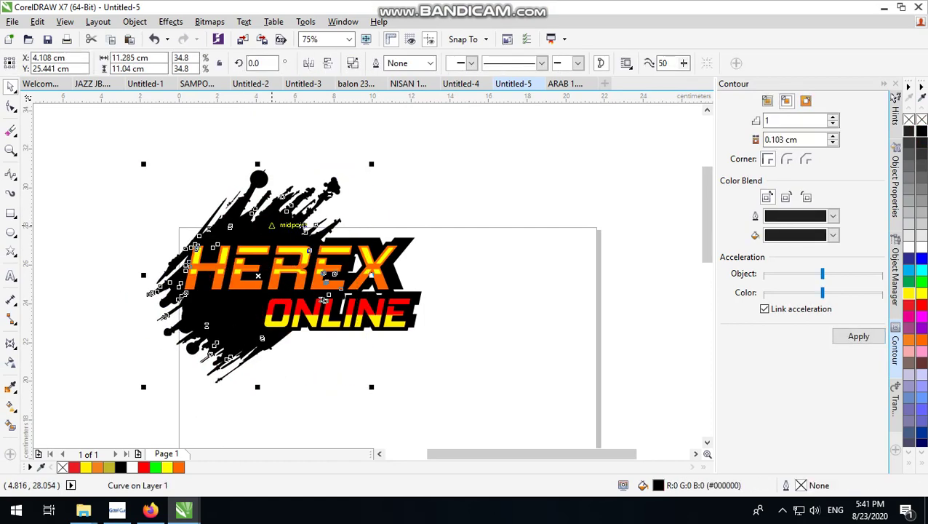
scroll(259, 224, up, 2)
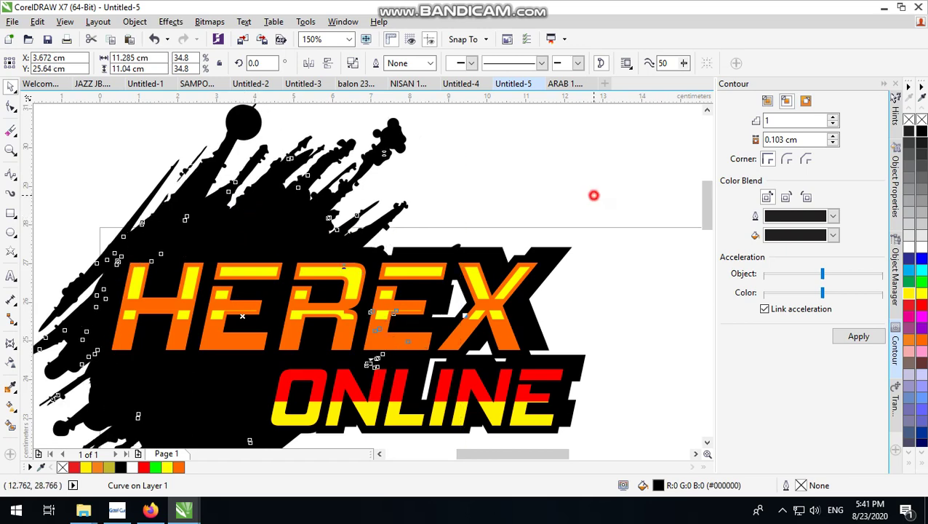
Group the HEREX and ONLINE text together.
click(594, 195)
click(503, 330)
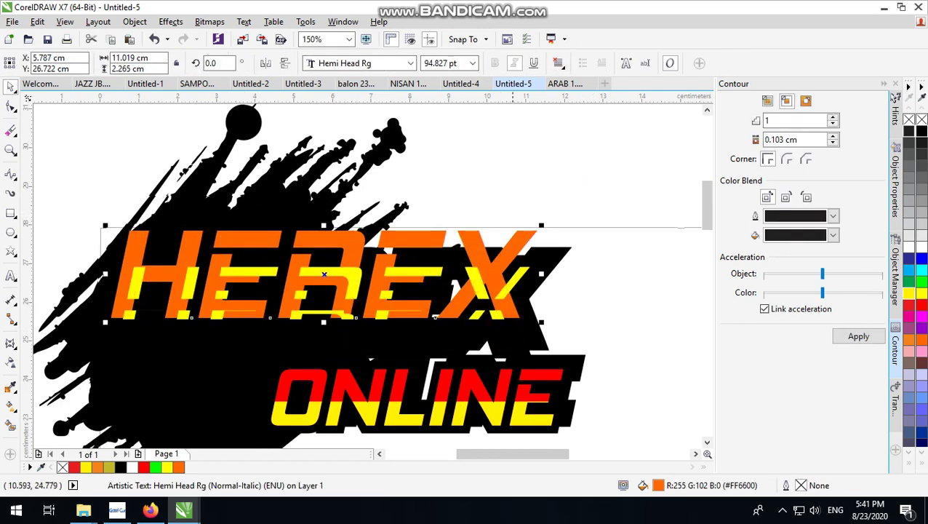
shift+click(524, 391)
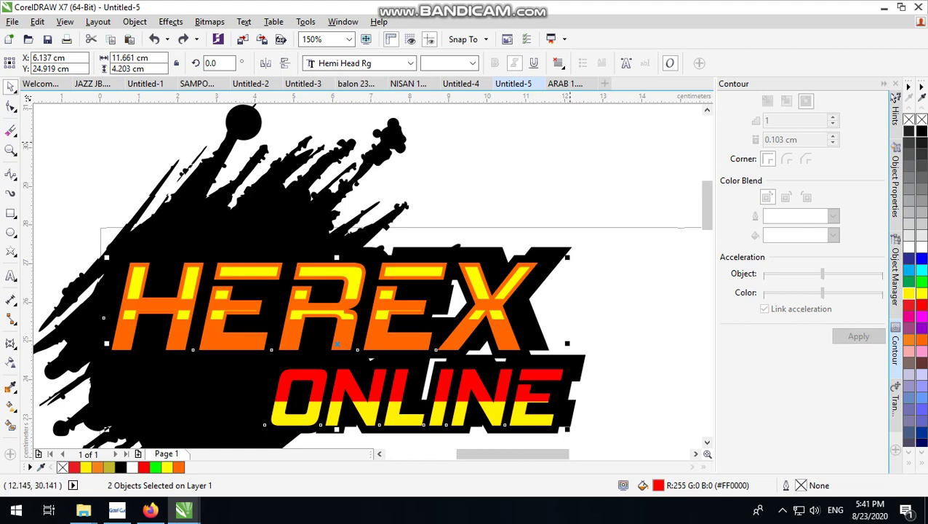
click(592, 63)
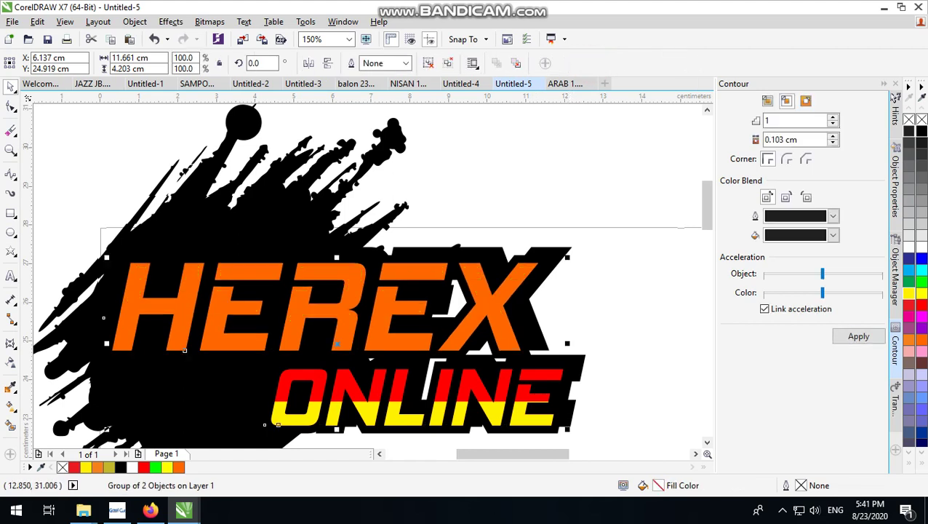
Apply a 2-step outside contour to the lettering group and break it apart.
click(806, 101)
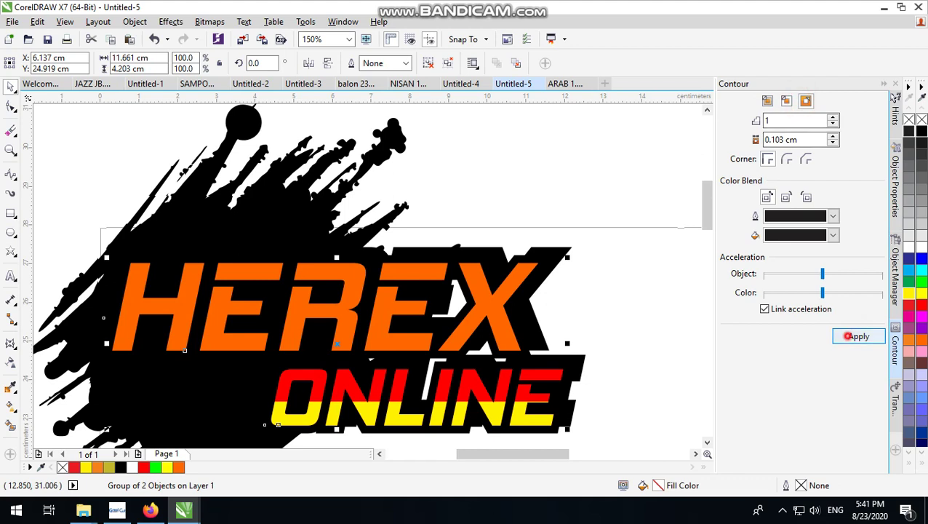
click(859, 336)
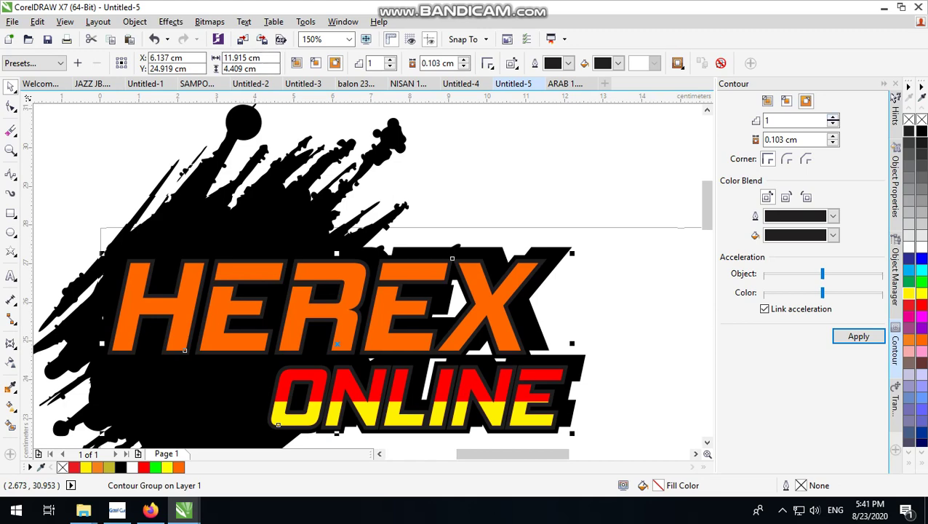
click(833, 117)
click(860, 336)
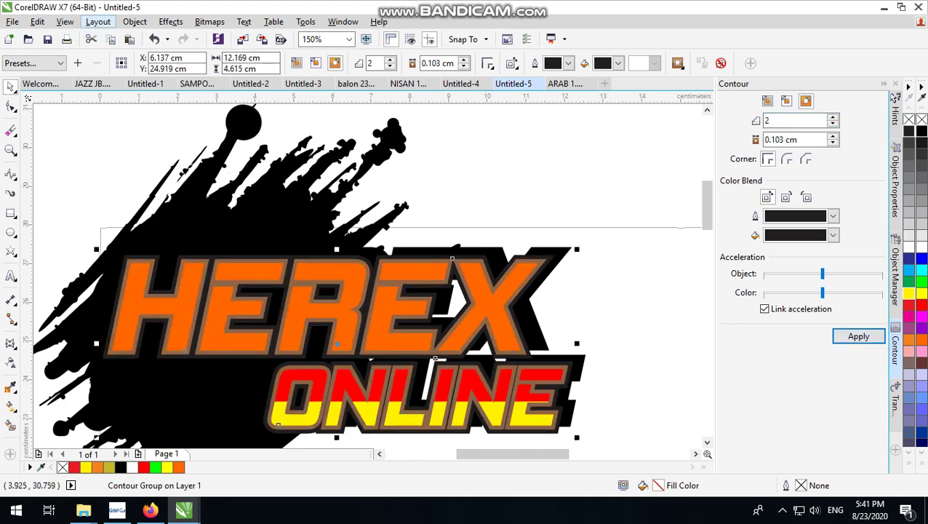
click(134, 21)
click(199, 224)
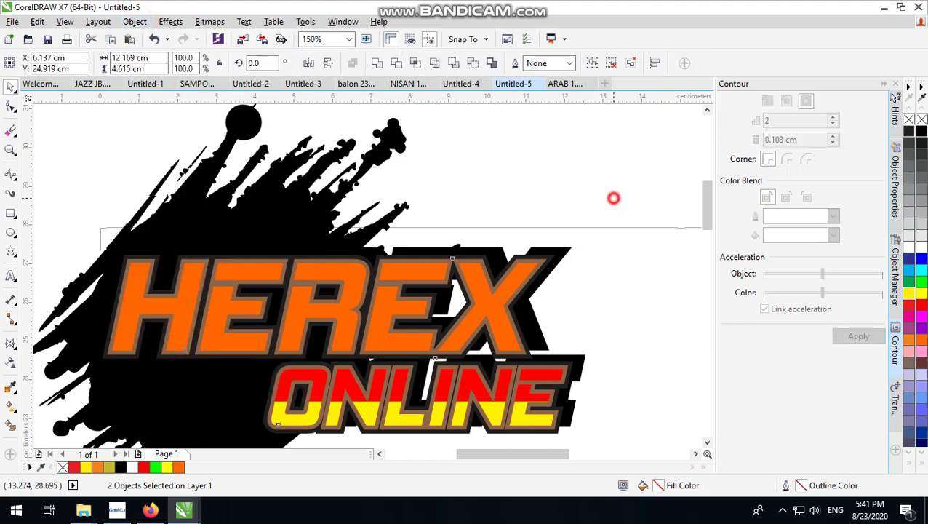
scroll(564, 282, up, 2)
Reapply the contour with 1 step at 0.103 cm and break it from the letters.
click(538, 228)
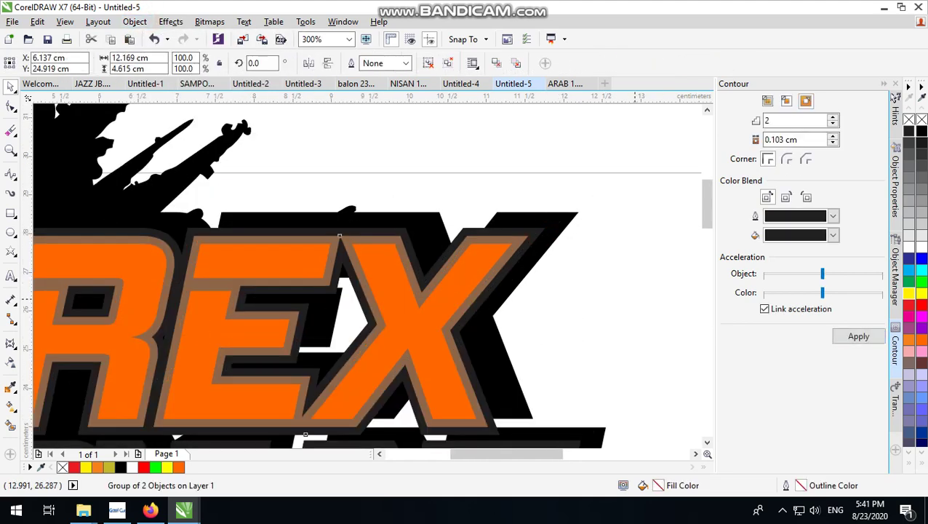
scroll(635, 298, down, 2)
click(859, 336)
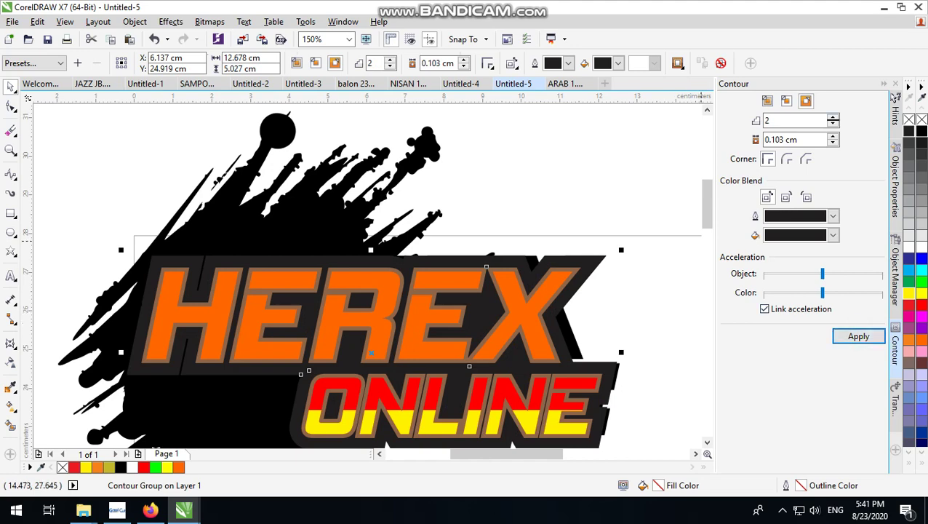
click(833, 124)
click(859, 336)
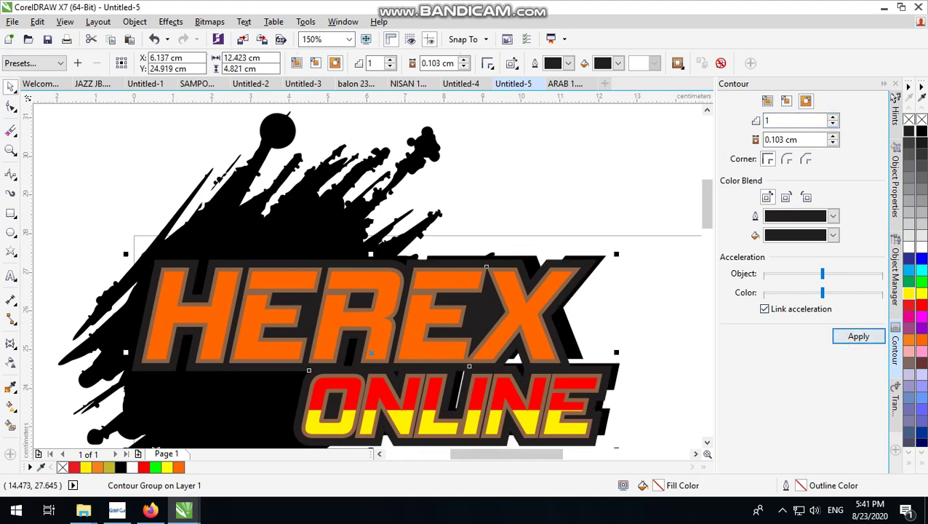
click(135, 21)
click(174, 224)
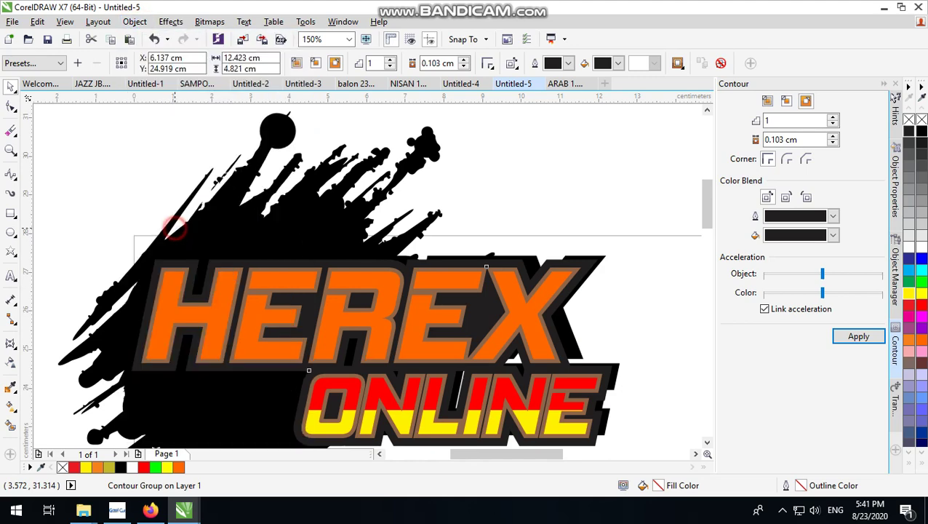
click(556, 189)
Ungroup the lettering and fill the contour band around the letters white.
scroll(585, 291, up, 1)
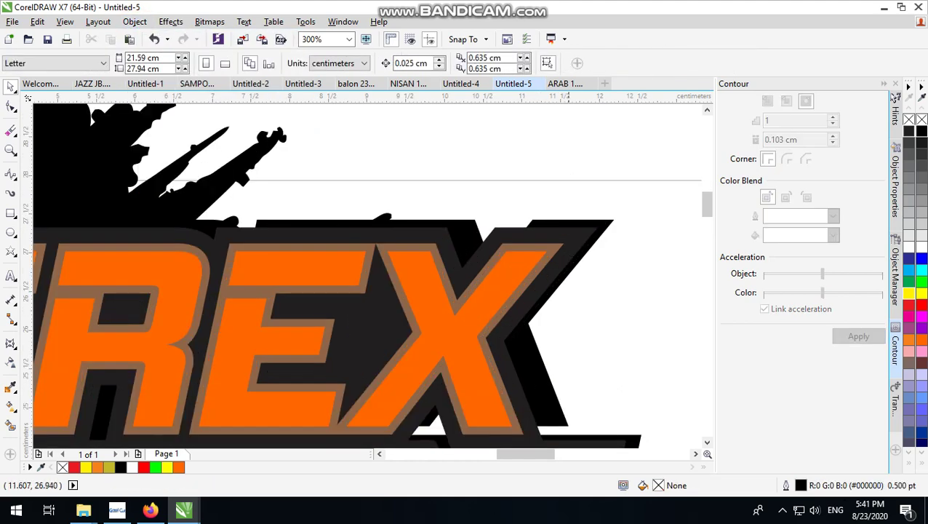
click(568, 245)
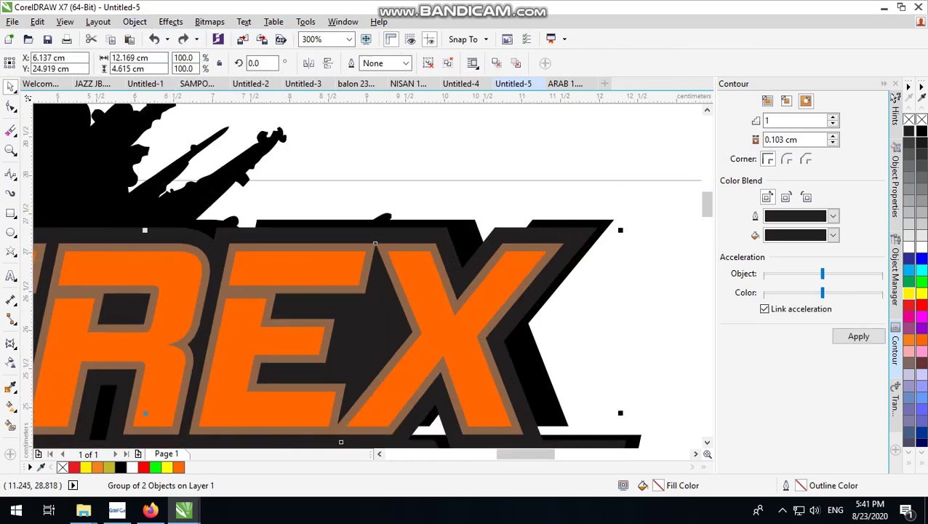
click(449, 63)
click(199, 343)
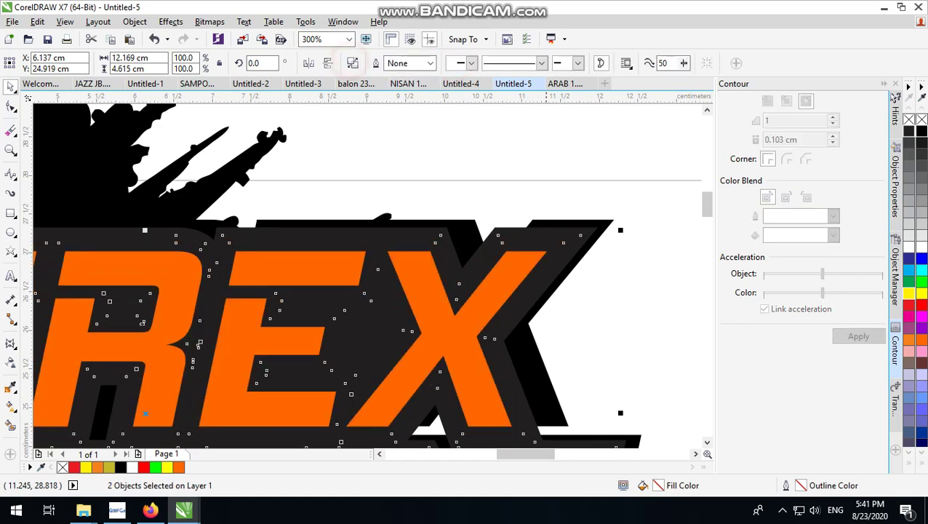
click(920, 241)
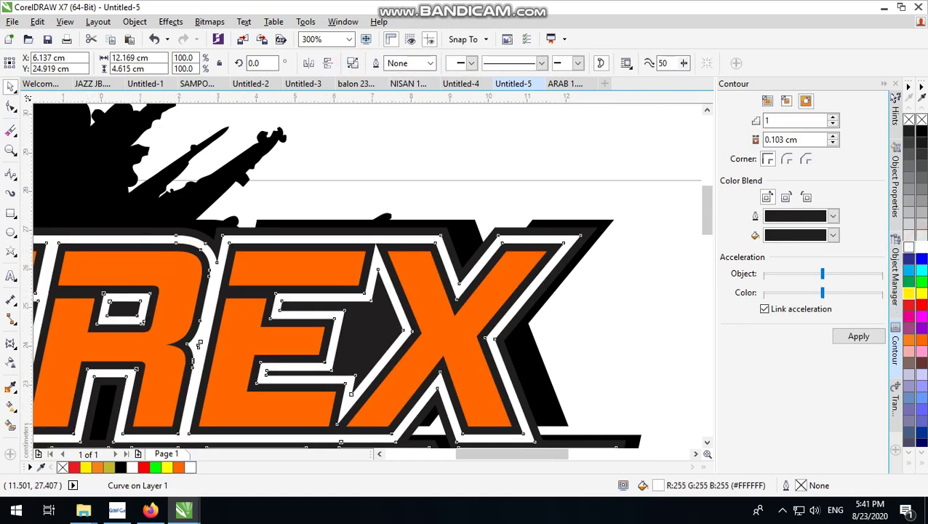
scroll(564, 159, down, 2)
click(564, 160)
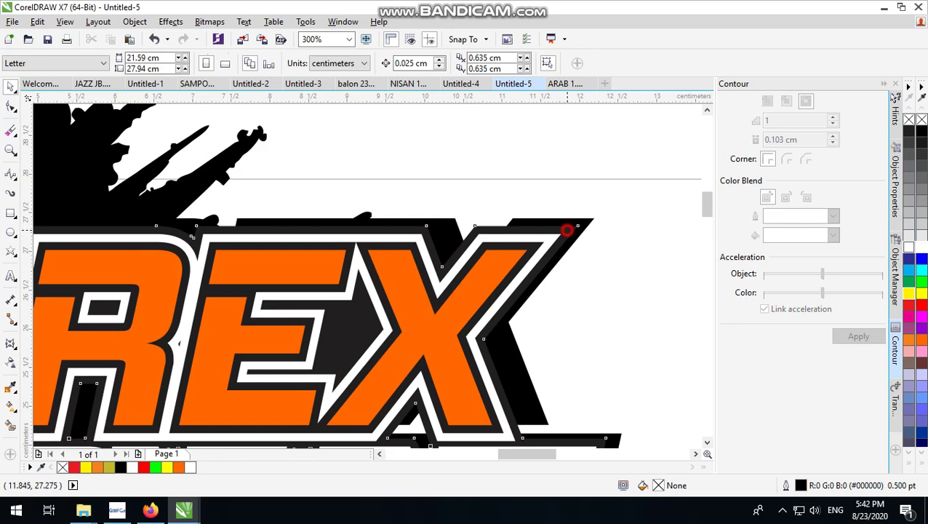
Resize and nudge the black backing curve so it frames the logo evenly.
click(553, 237)
scroll(553, 237, down, 3)
scroll(582, 204, up, 3)
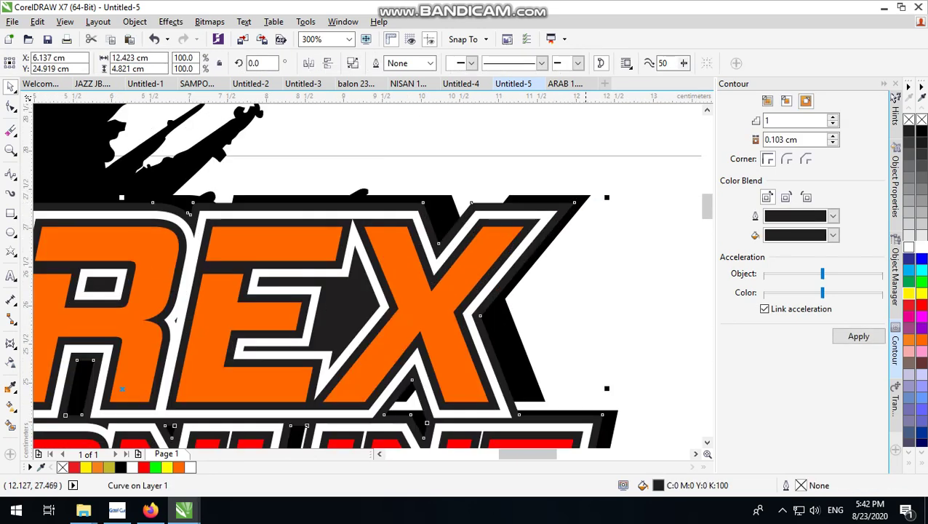
drag(586, 196, 611, 223)
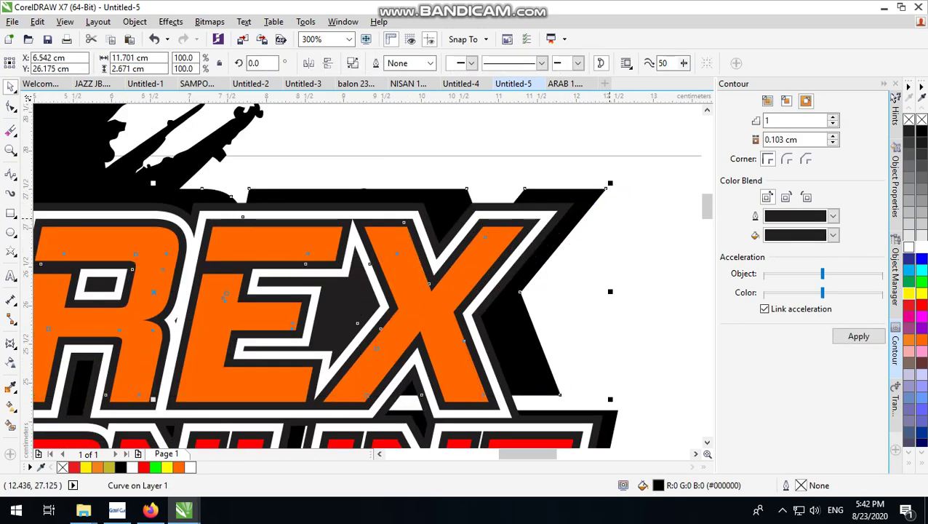
click(611, 200)
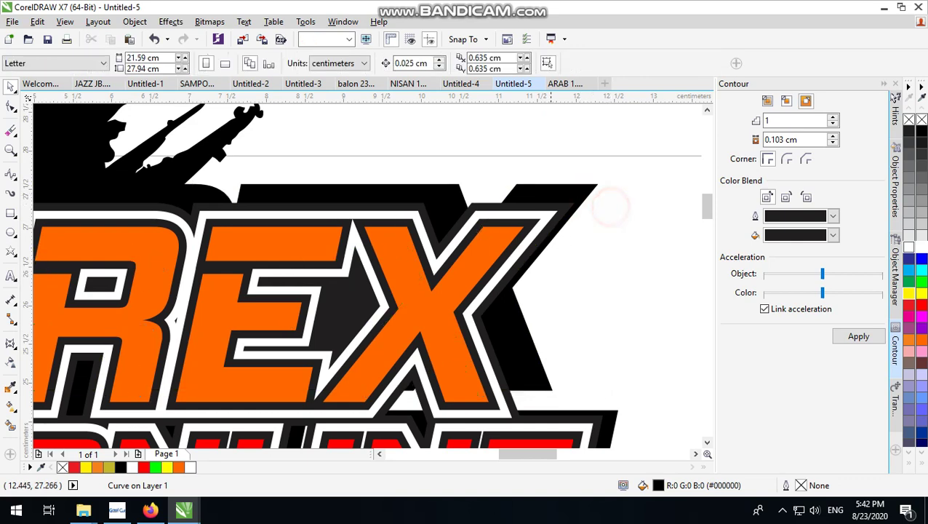
click(572, 204)
scroll(582, 207, down, 1)
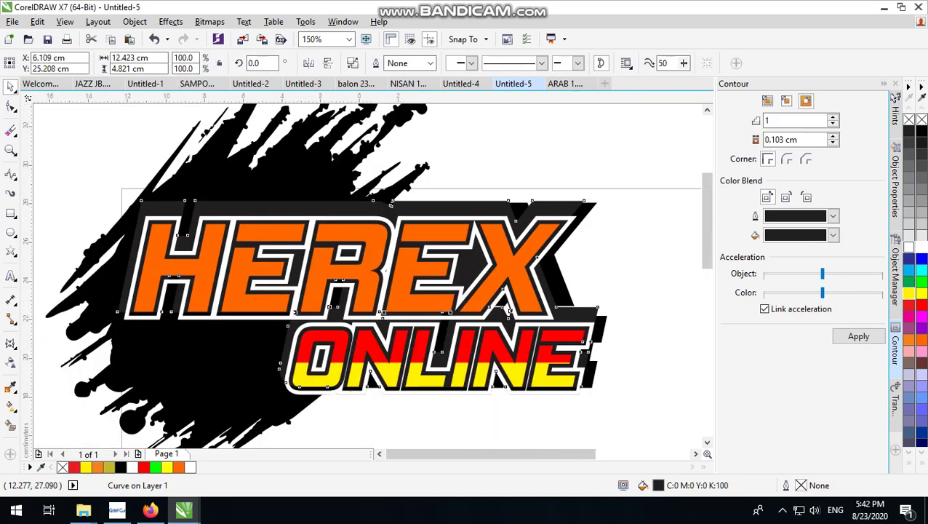
scroll(596, 210, down, 1)
scroll(598, 241, up, 1)
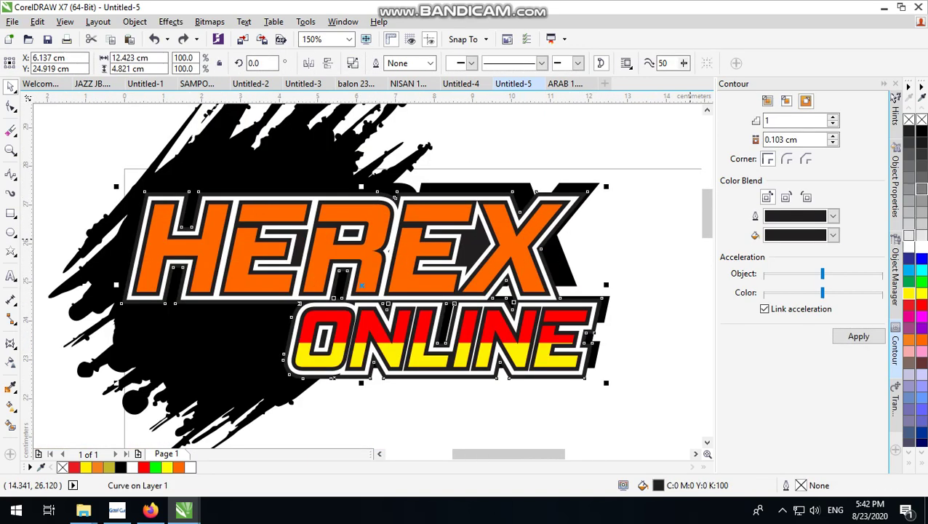
click(623, 139)
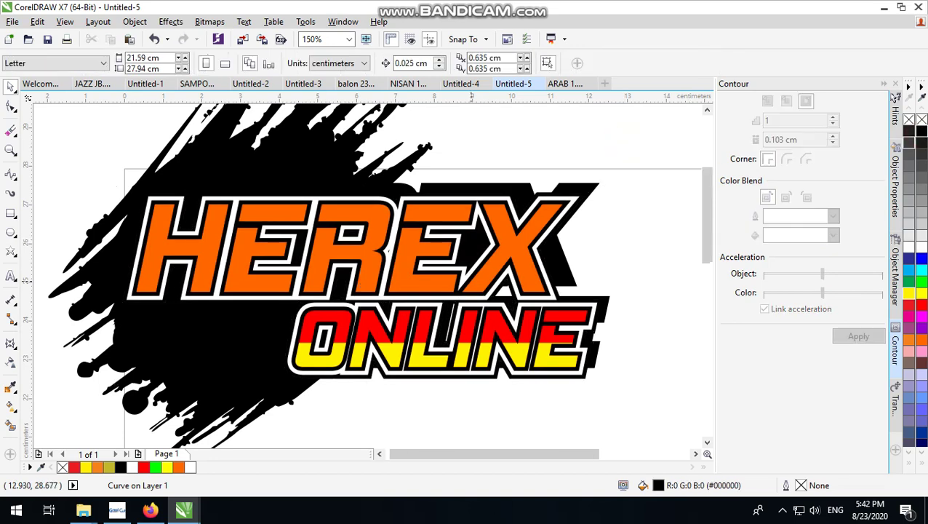
scroll(471, 283, down, 1)
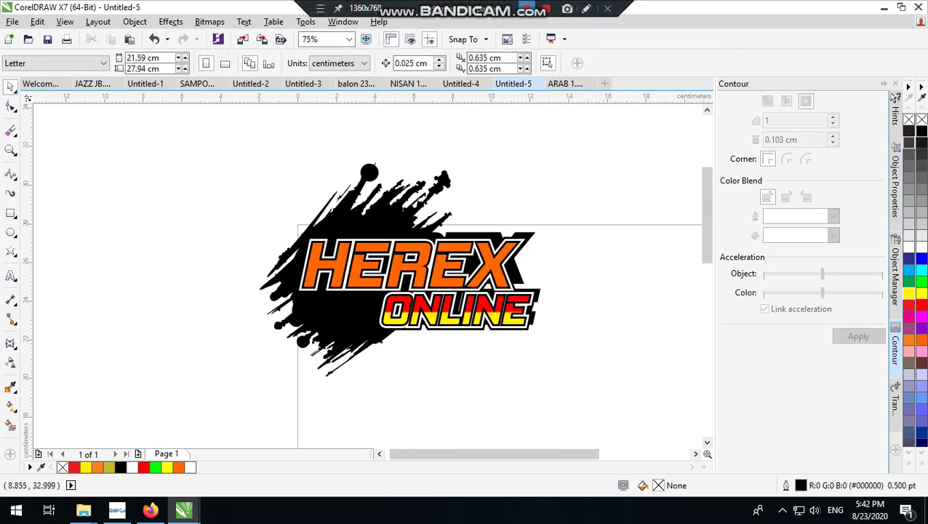
click(569, 195)
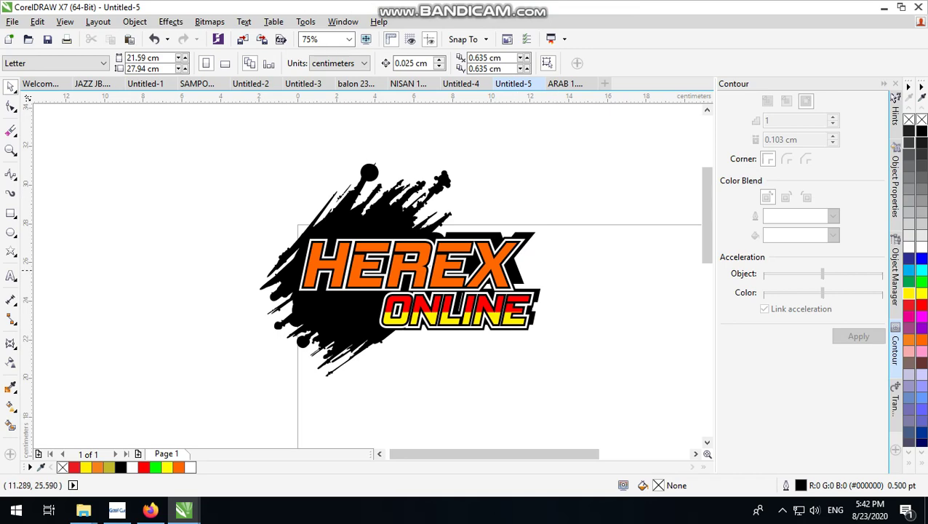
scroll(515, 271, up, 1)
scroll(513, 286, down, 1)
scroll(538, 309, up, 2)
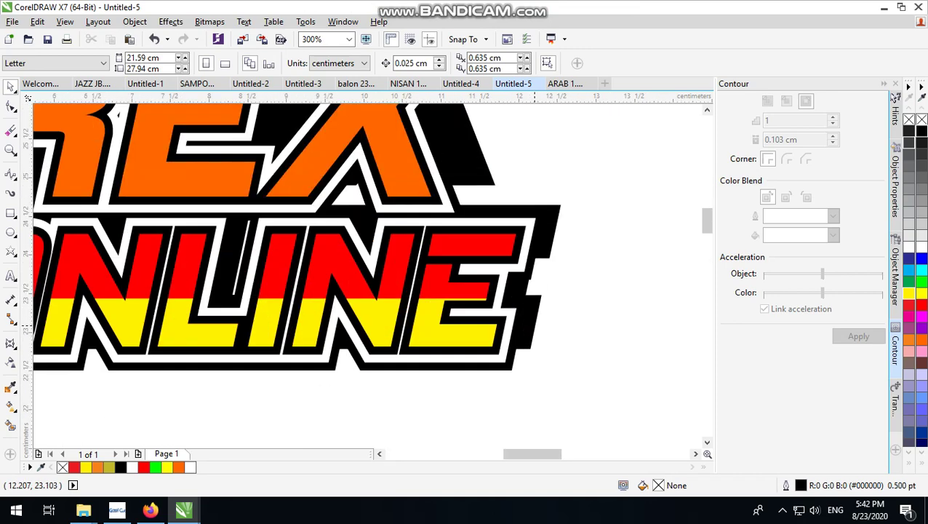
scroll(546, 324, down, 1)
scroll(552, 339, down, 1)
Drag a copy of the black splash off the logo and shrink it to a tiny size.
scroll(609, 270, up, 1)
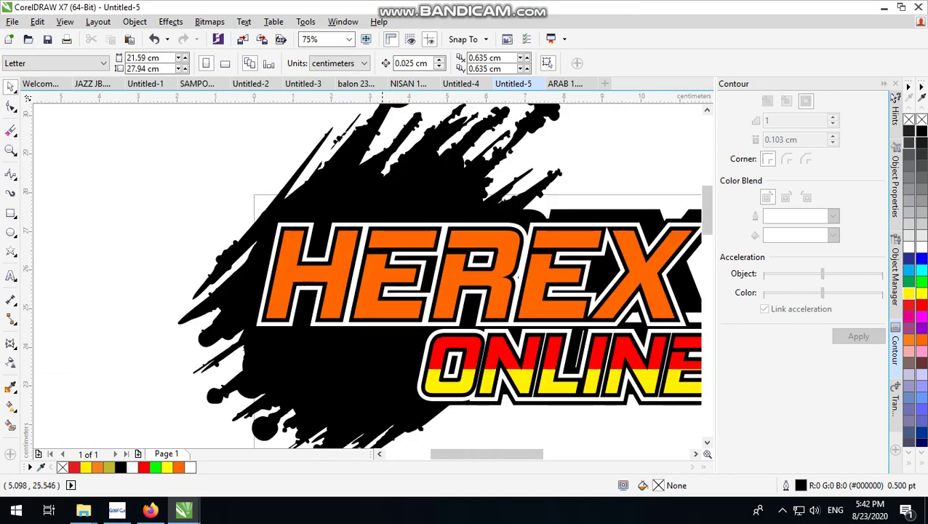
scroll(355, 274, down, 1)
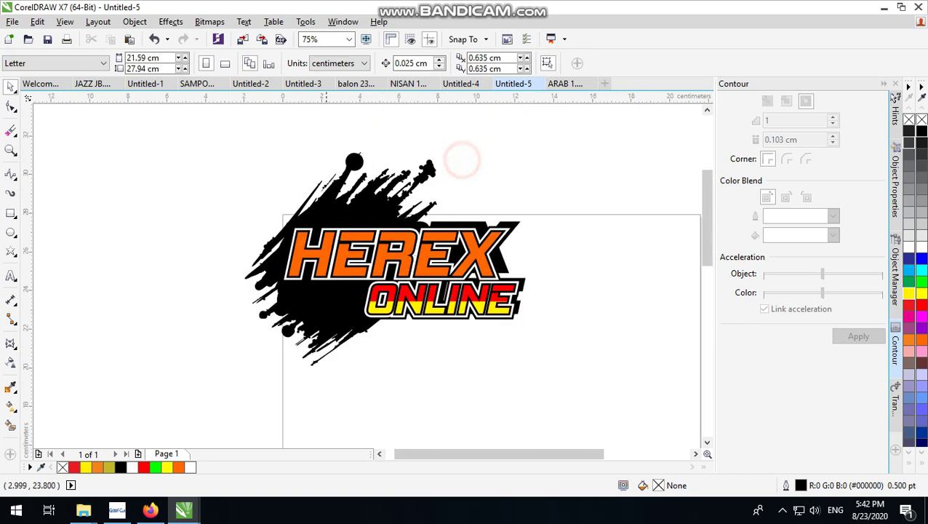
scroll(327, 317, up, 1)
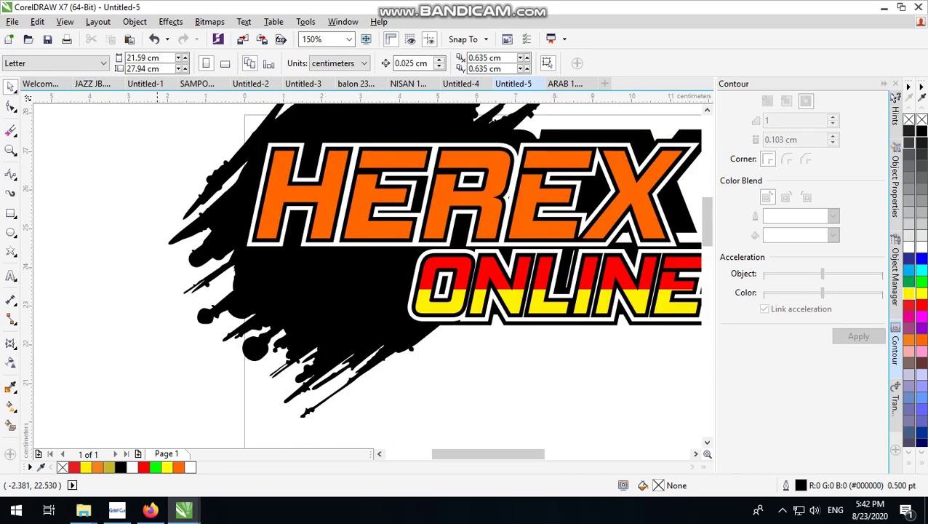
scroll(306, 312, down, 1)
drag(349, 211, 306, 284)
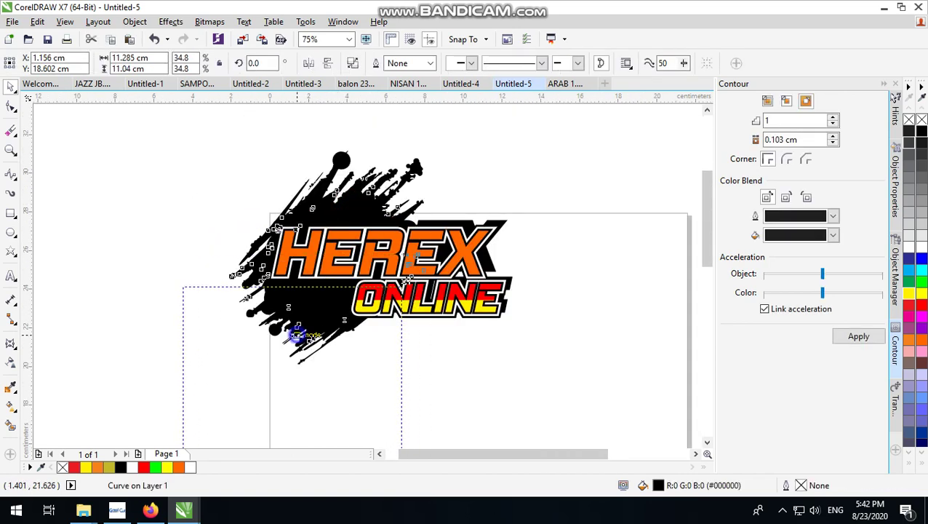
scroll(342, 291, down, 1)
drag(388, 268, 345, 304)
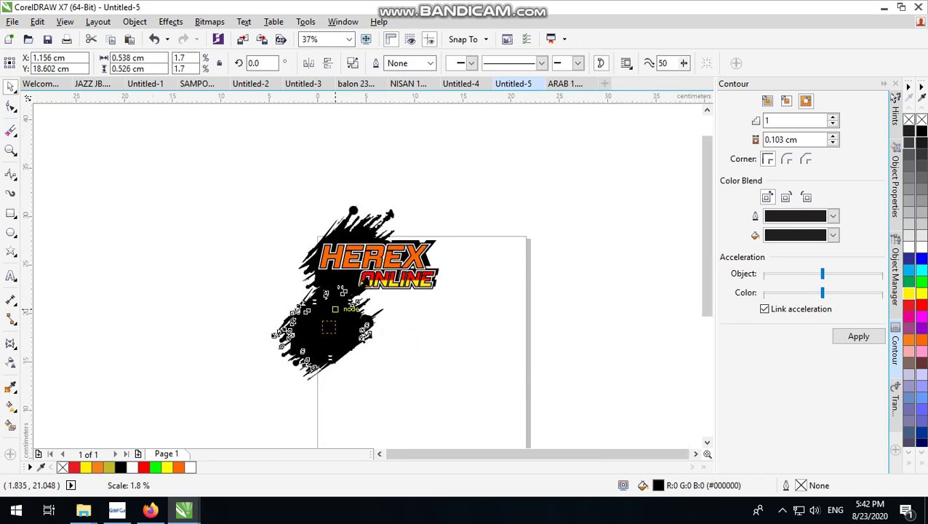
Move the small splash over the E of HEREX and the start of ONLINE, sized about 4 cm.
scroll(343, 302, up, 2)
drag(315, 346, 349, 182)
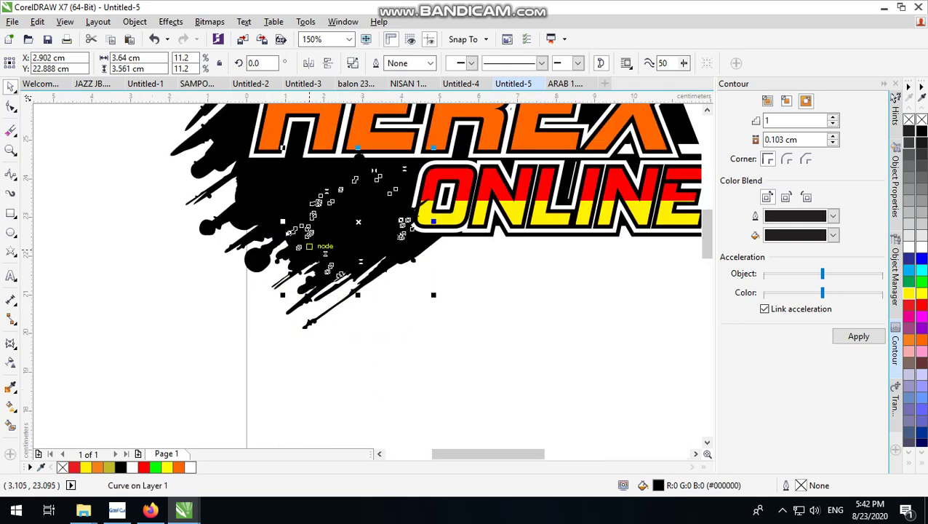
scroll(349, 182, down, 1)
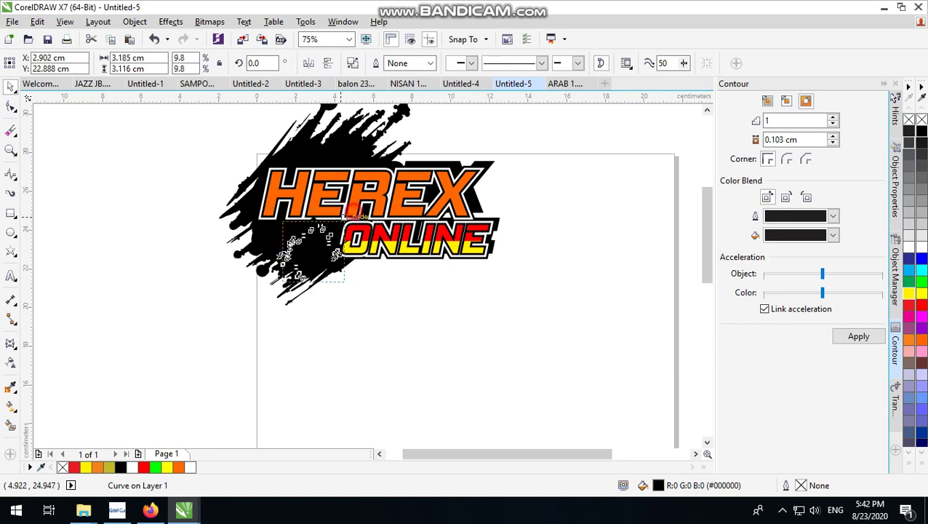
mouse_move(352, 211)
mouse_down()
mouse_move(324, 241)
mouse_move(444, 135)
mouse_up()
scroll(309, 264, up, 1)
drag(357, 230, 330, 231)
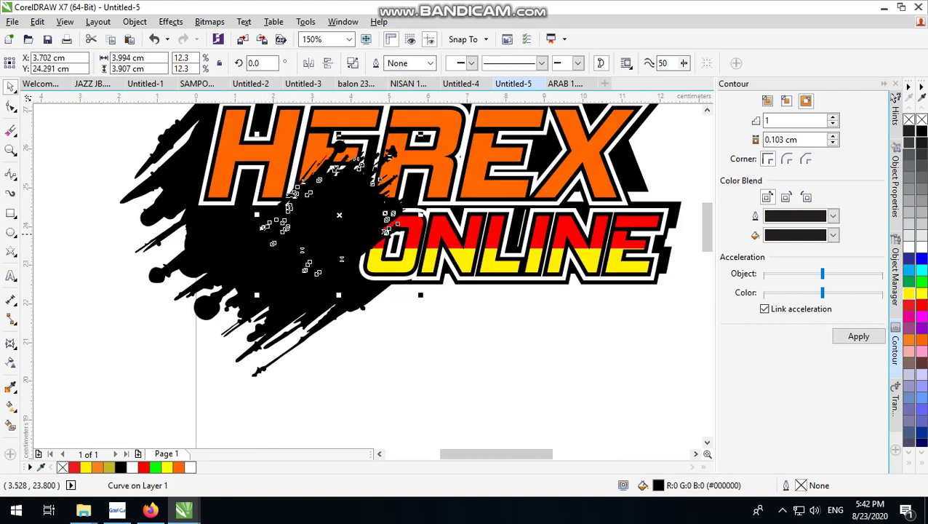
scroll(386, 229, down, 1)
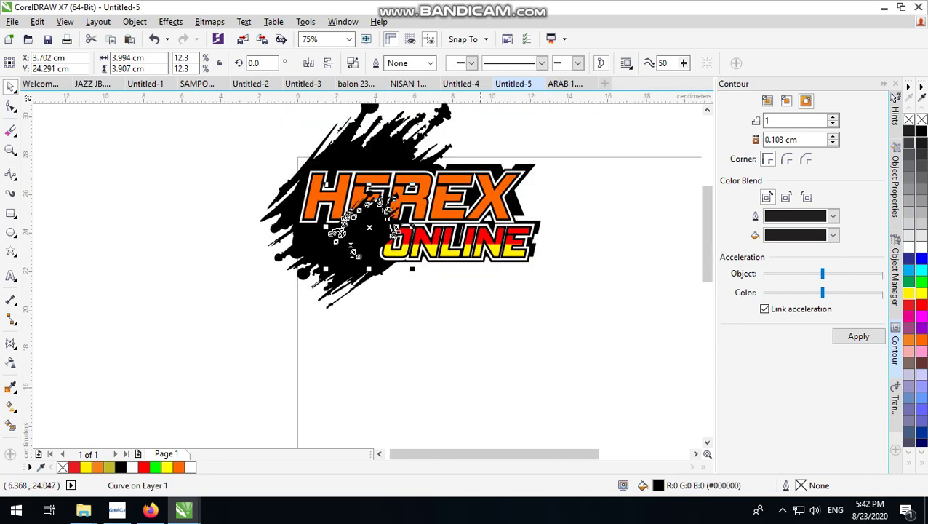
click(624, 195)
click(495, 194)
scroll(496, 195, up, 1)
PowerClip the black splash inside the HEREX ONLINE letters.
drag(496, 195, 620, 204)
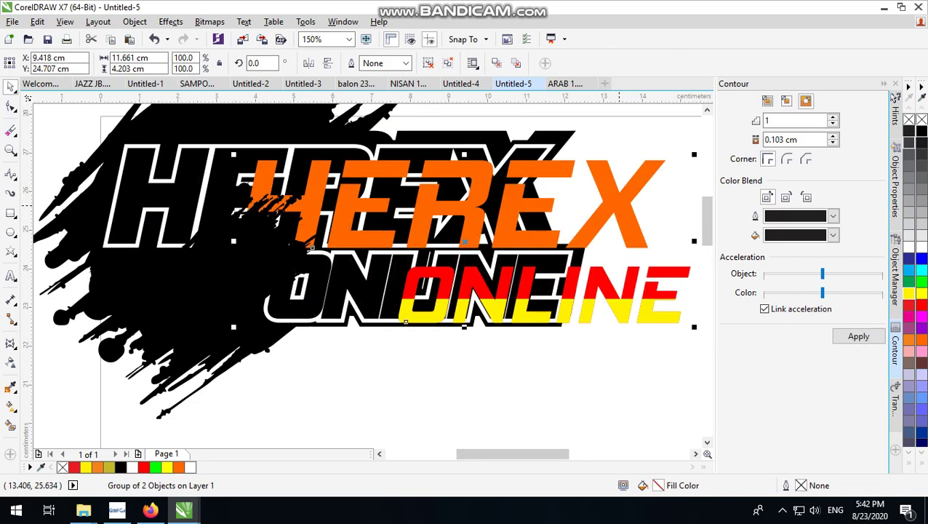
key(ctrl+z)
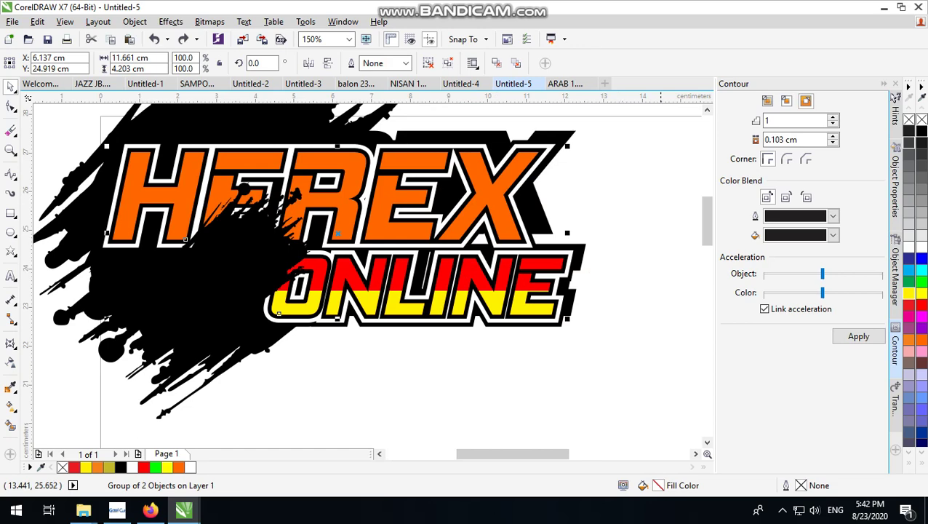
click(609, 207)
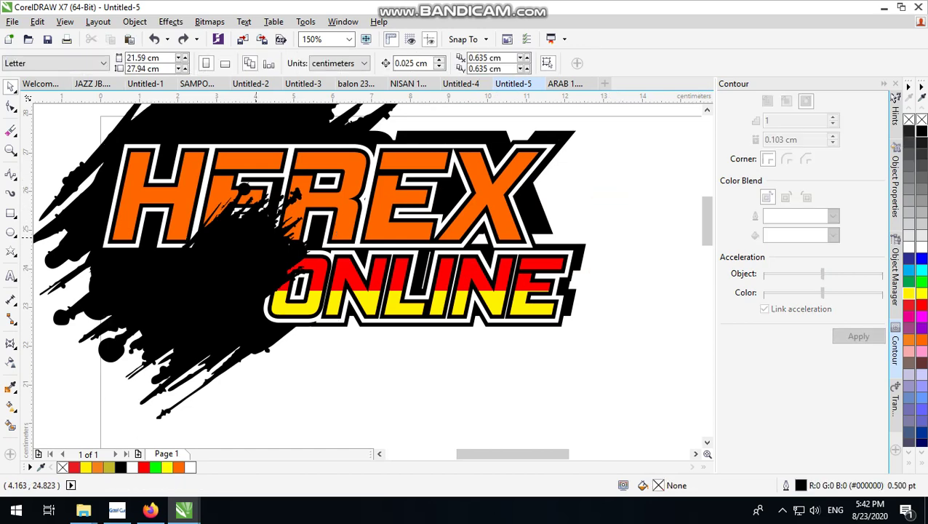
click(245, 235)
right_click(244, 253)
click(287, 151)
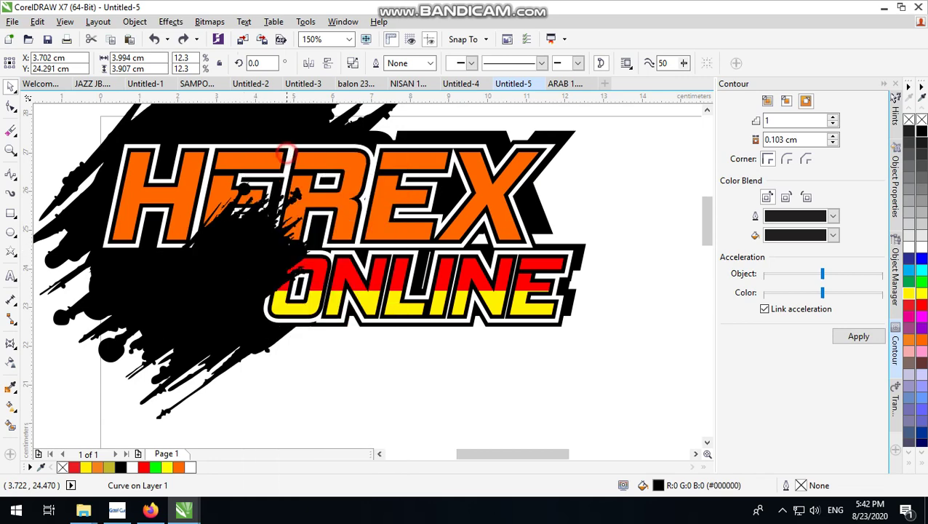
click(217, 189)
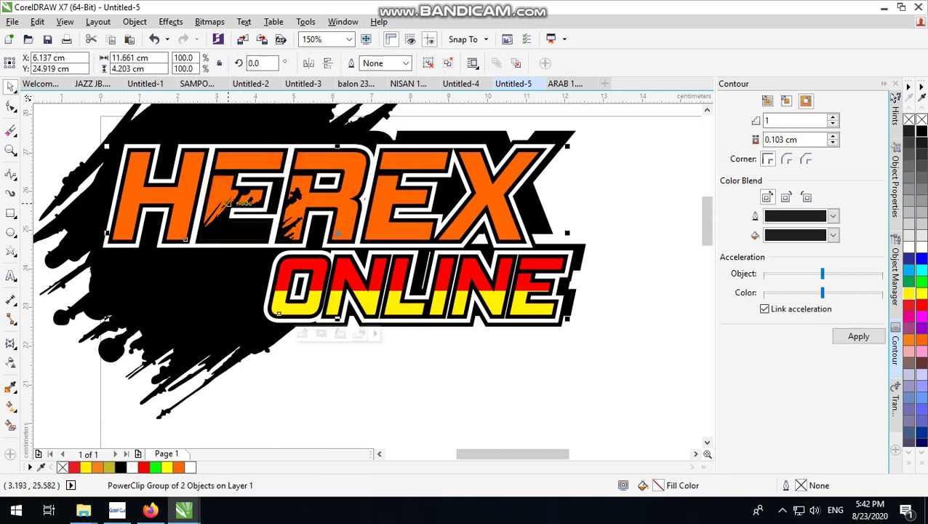
Inside the PowerClip, reposition the splash across the letters and drop duplicate copies.
click(302, 333)
click(232, 259)
click(233, 259)
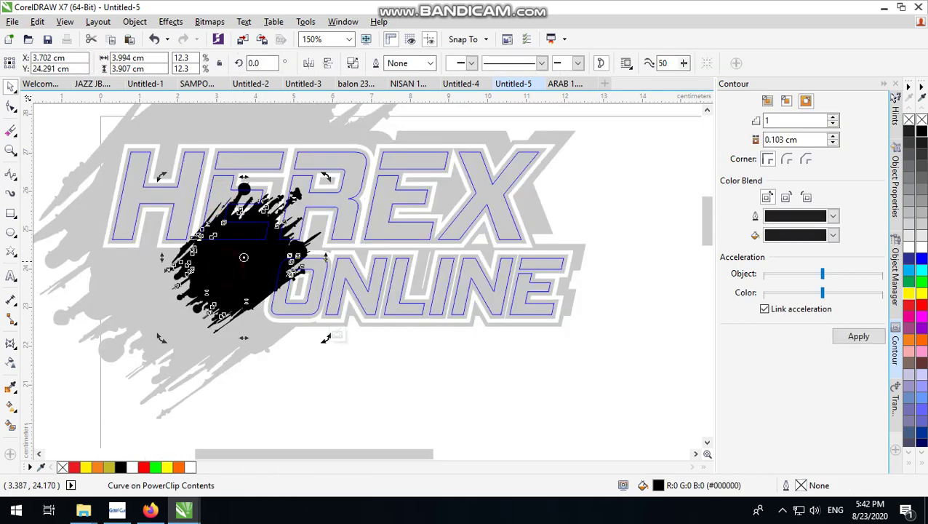
click(245, 259)
mouse_move(265, 264)
mouse_down()
mouse_move(189, 261)
mouse_move(359, 279)
mouse_up()
right_click(249, 270)
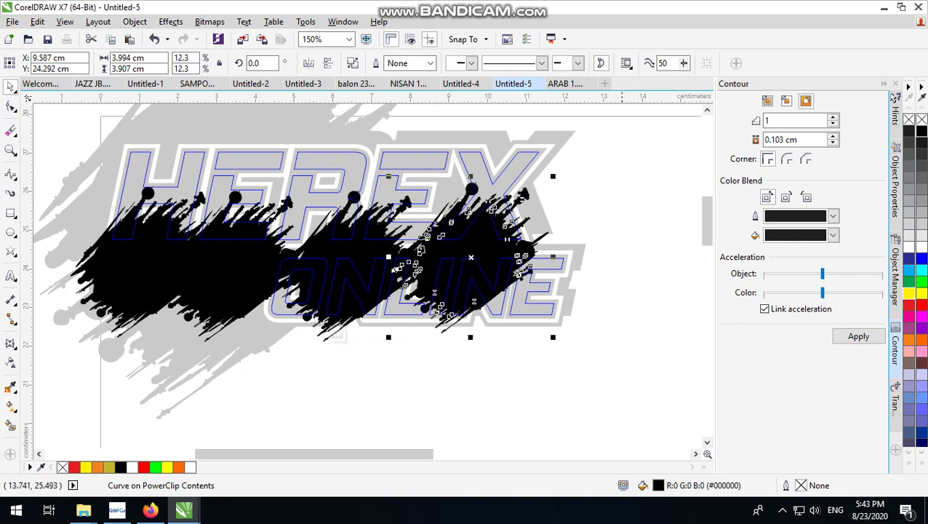
scroll(612, 176, left, 3)
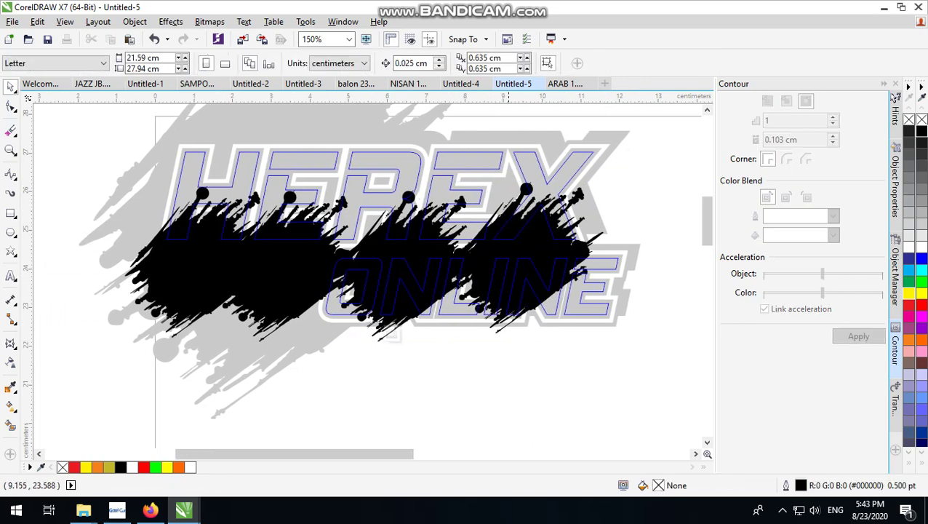
Fill all four clipped splash copies yellow and finish editing the PowerClip.
click(528, 245)
shift+click(374, 242)
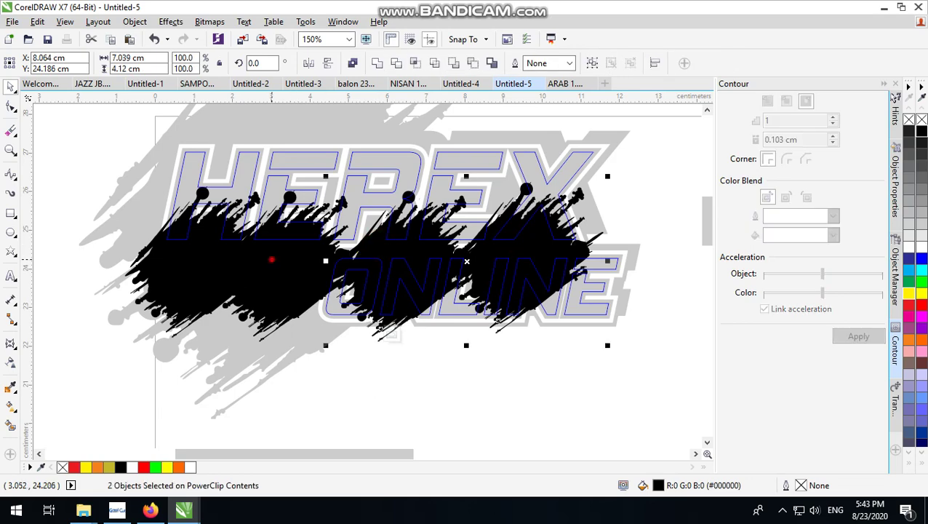
shift+click(272, 259)
shift+click(176, 264)
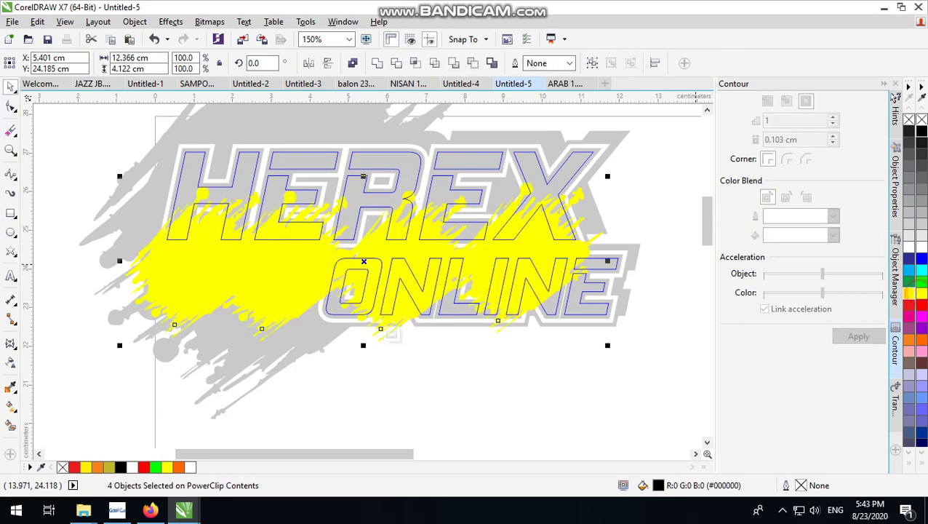
click(909, 292)
ctrl+click(632, 161)
Make a half-size copy of the black splash and move it up and right.
scroll(345, 242, down, 2)
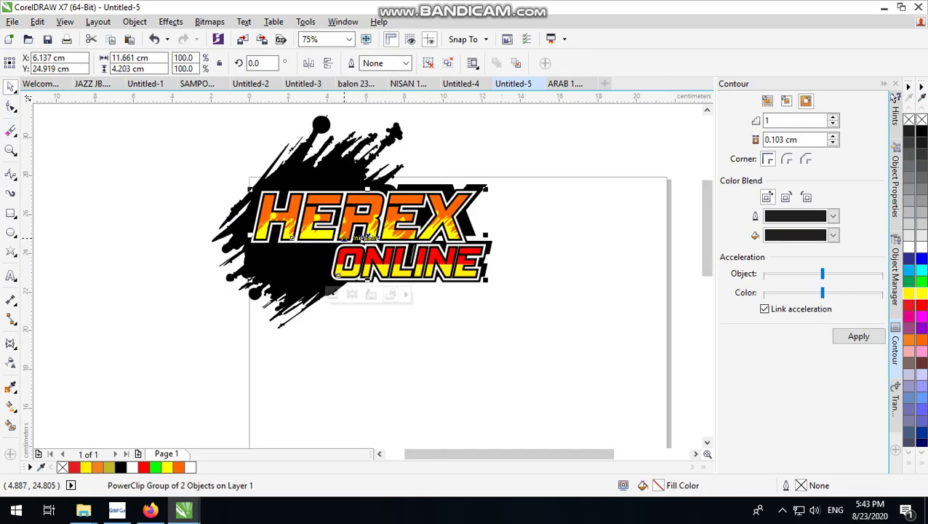
scroll(350, 239, up, 2)
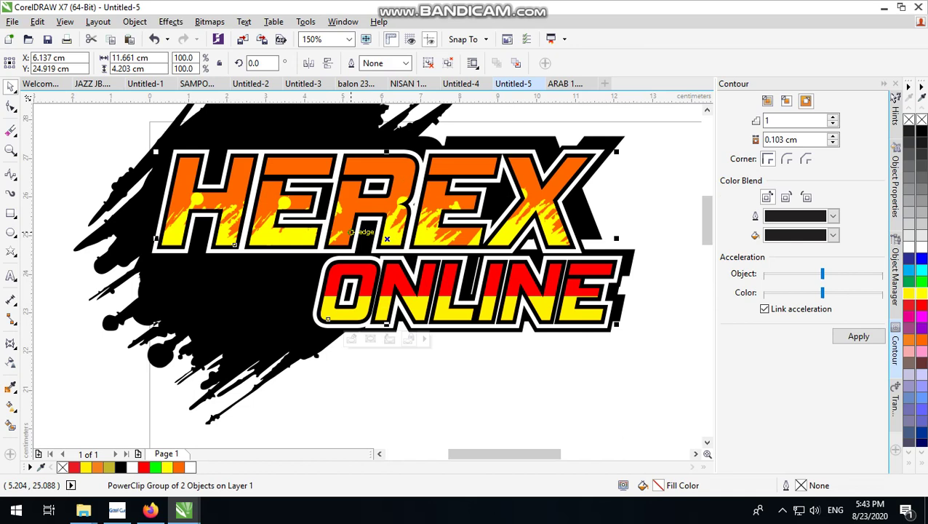
scroll(481, 227, down, 2)
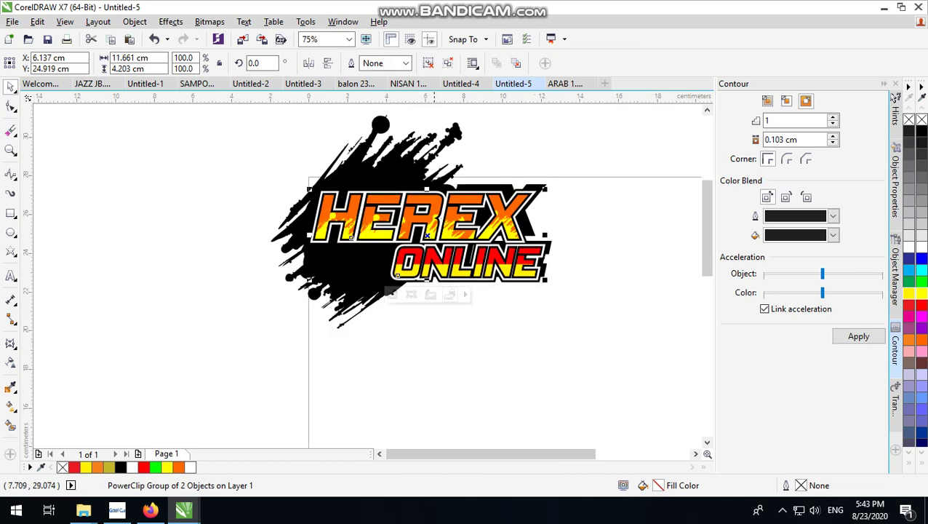
scroll(424, 132, up, 1)
click(550, 148)
click(379, 195)
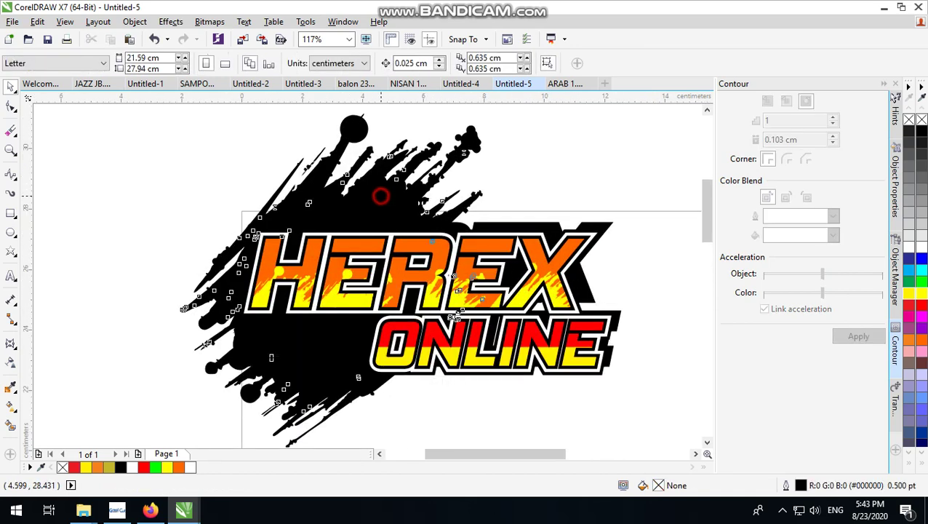
drag(529, 109, 360, 272)
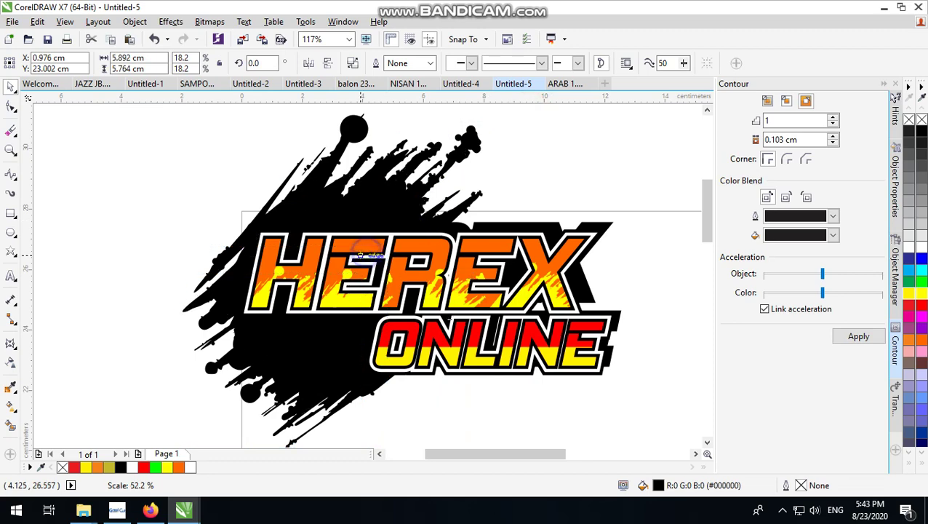
scroll(345, 268, down, 2)
drag(331, 321, 356, 314)
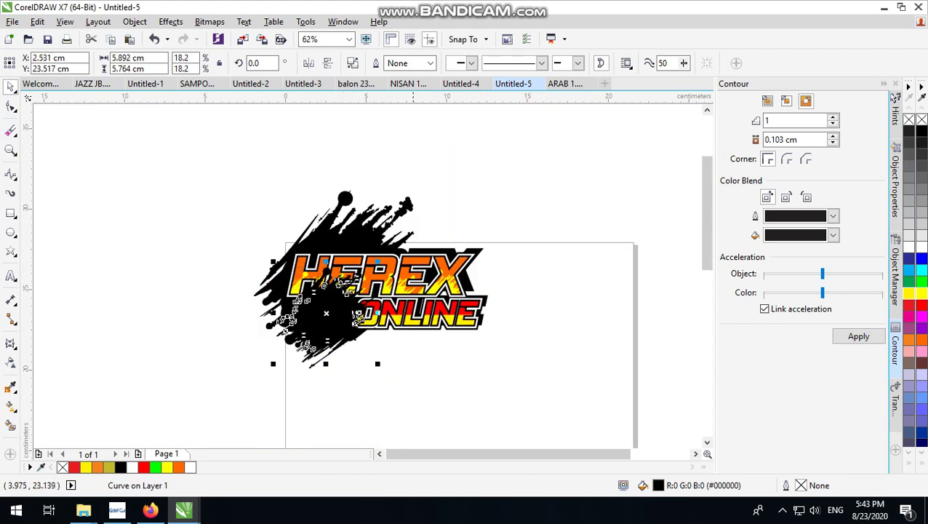
Fill the small splash orange after nudging it up and stretching it taller.
click(921, 279)
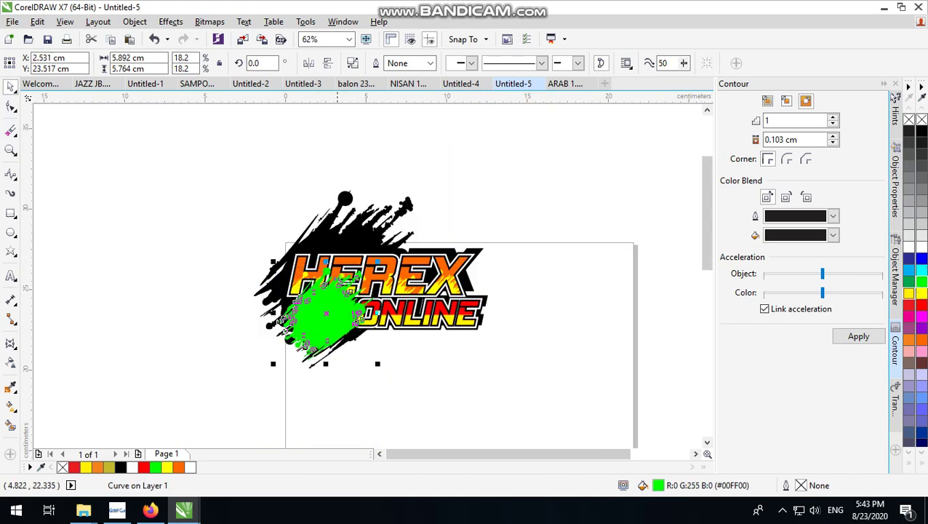
drag(326, 313, 340, 297)
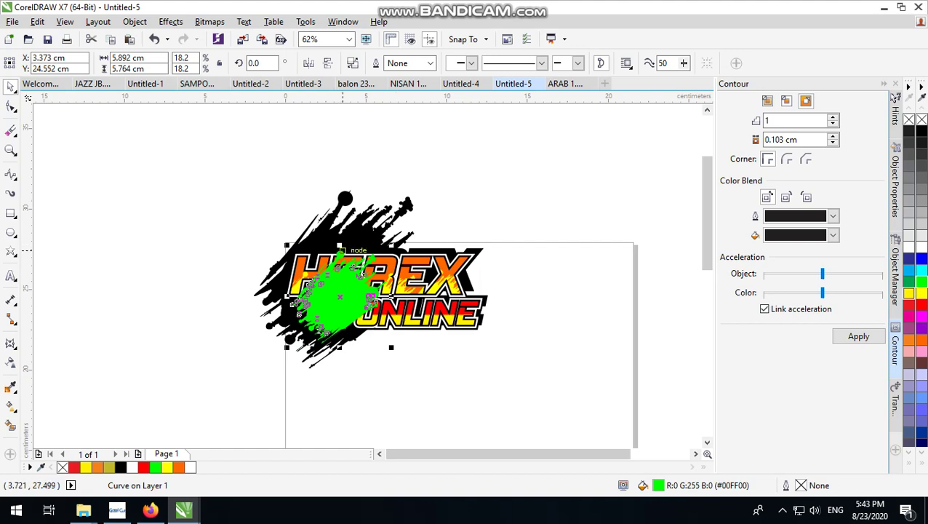
drag(339, 245, 339, 228)
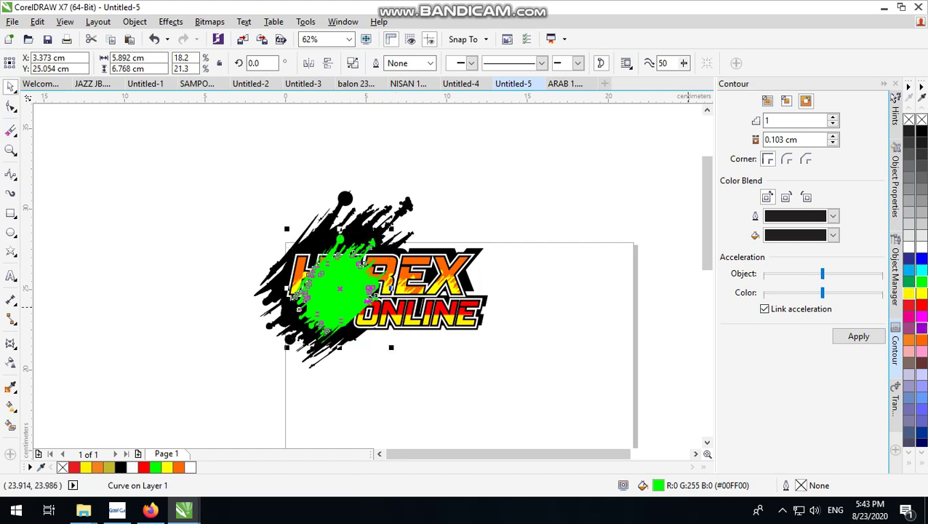
click(921, 339)
Reorder so the orange splash sits behind the lettering, with the black splash behind it.
key(shift+Page_Down)
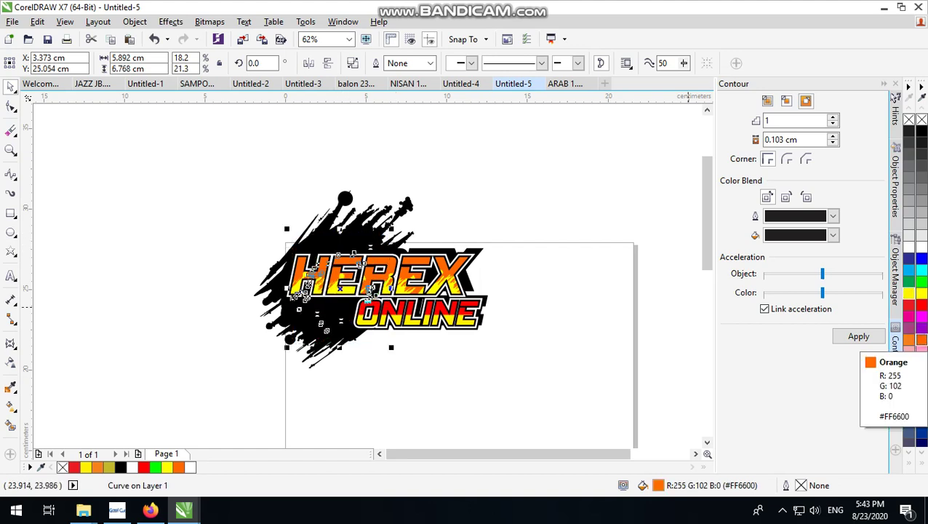
click(383, 222)
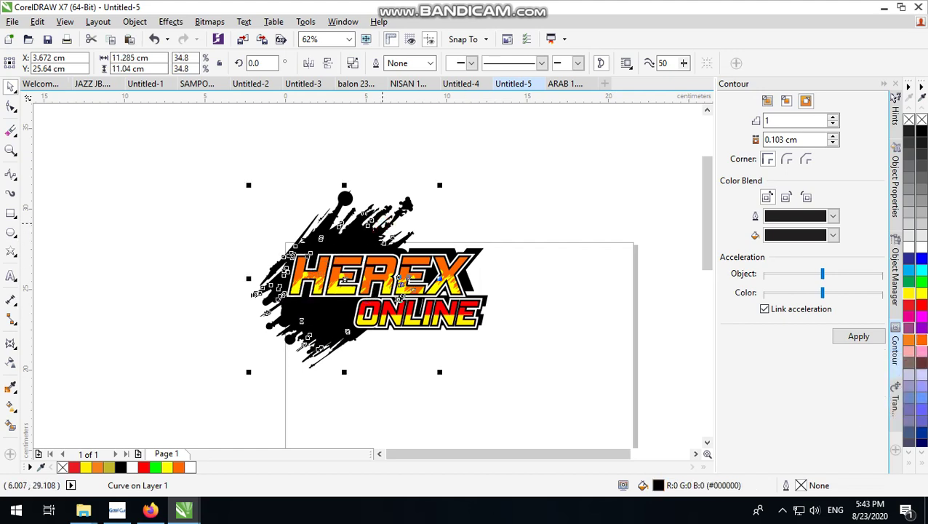
key(shift+Page_Down)
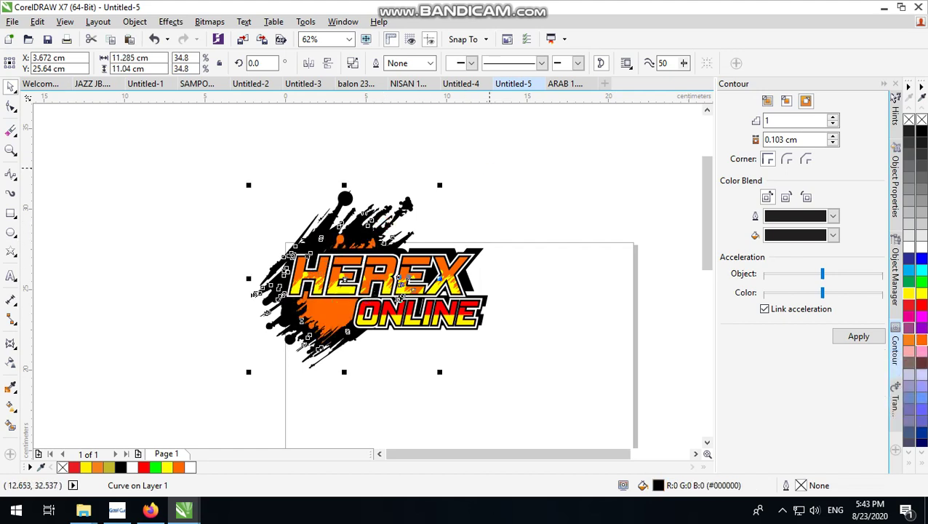
click(488, 167)
scroll(363, 302, up, 1)
scroll(357, 302, up, 2)
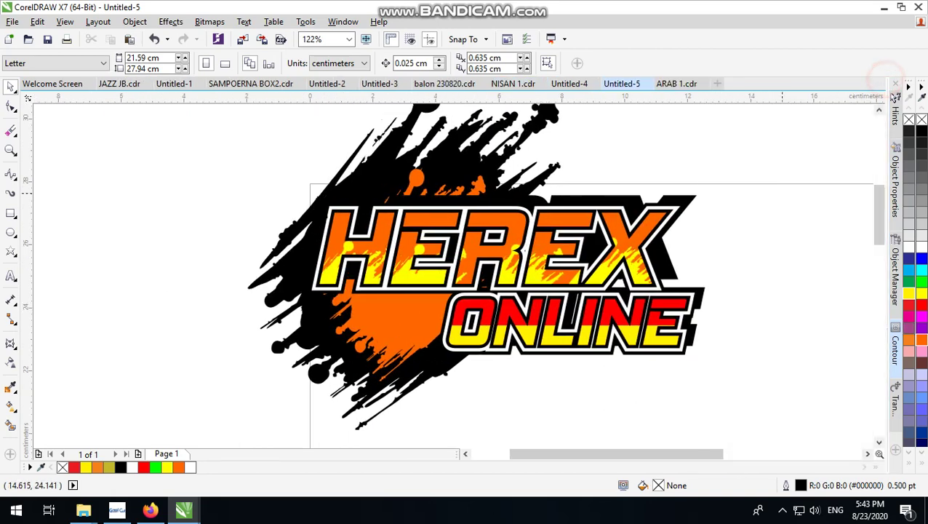
Close the Contour docker and zoom around to review the finished HEREX ONLINE logo.
click(895, 83)
scroll(469, 310, down, 1)
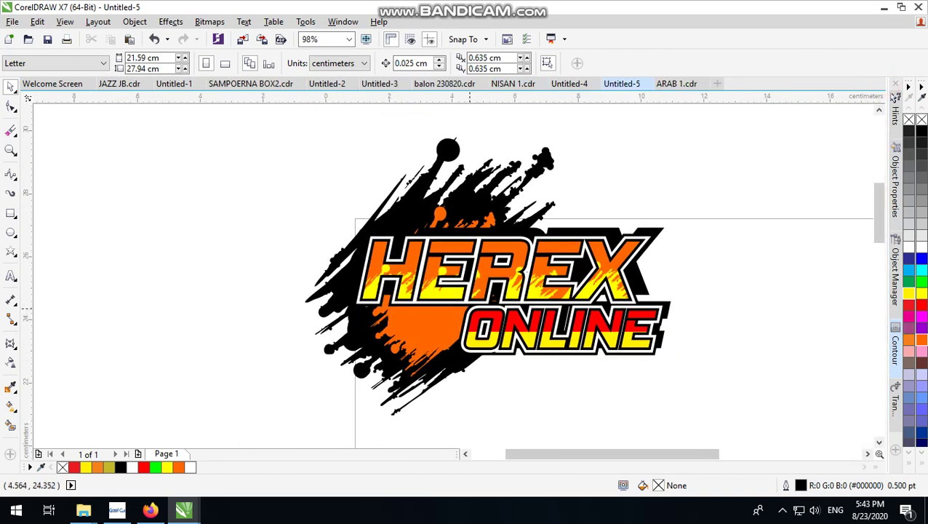
scroll(469, 309, up, 1)
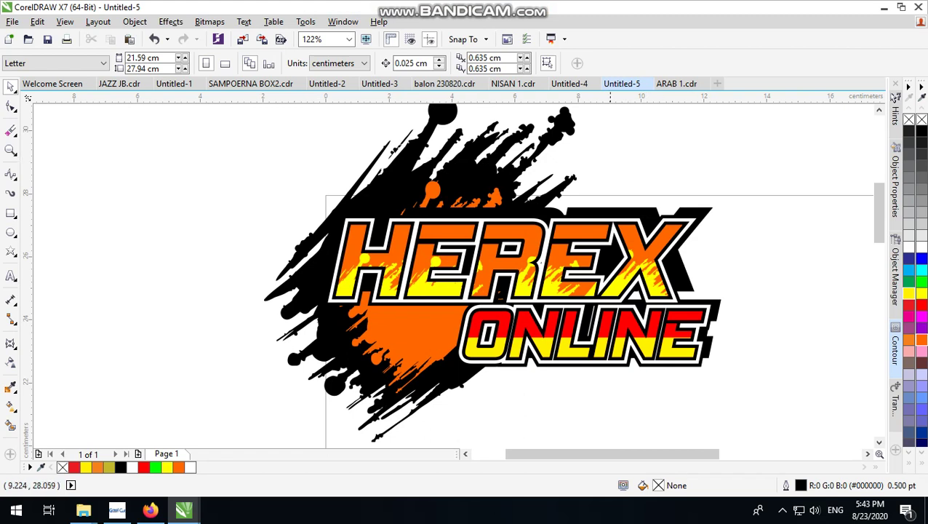
click(642, 152)
scroll(431, 216, down, 2)
scroll(431, 216, up, 2)
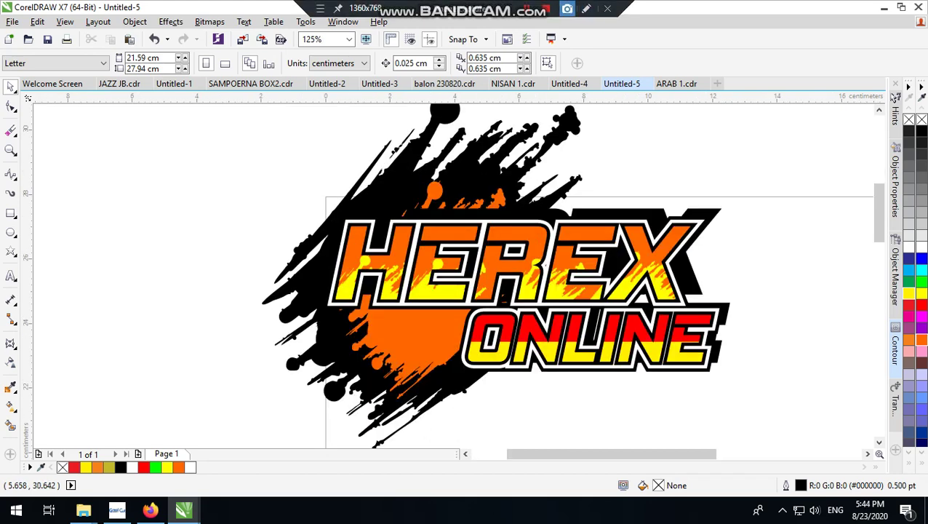
click(566, 8)
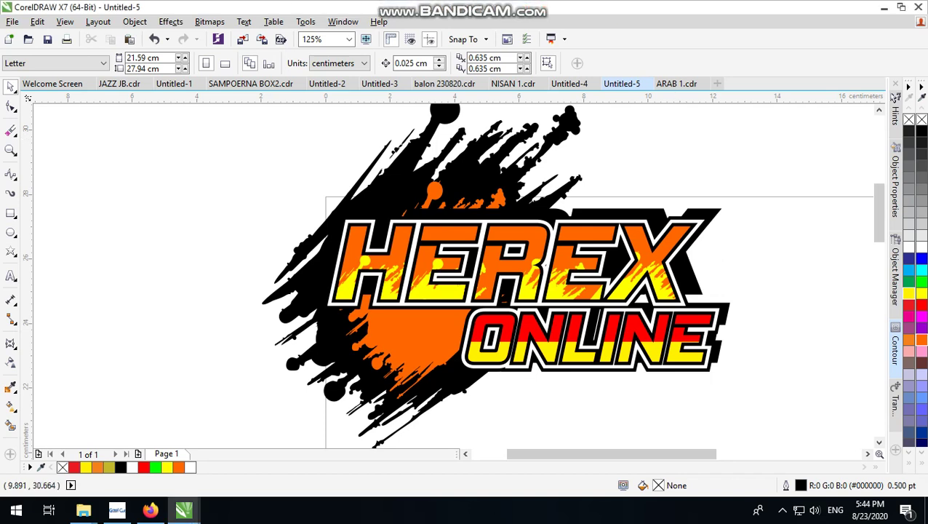
click(654, 153)
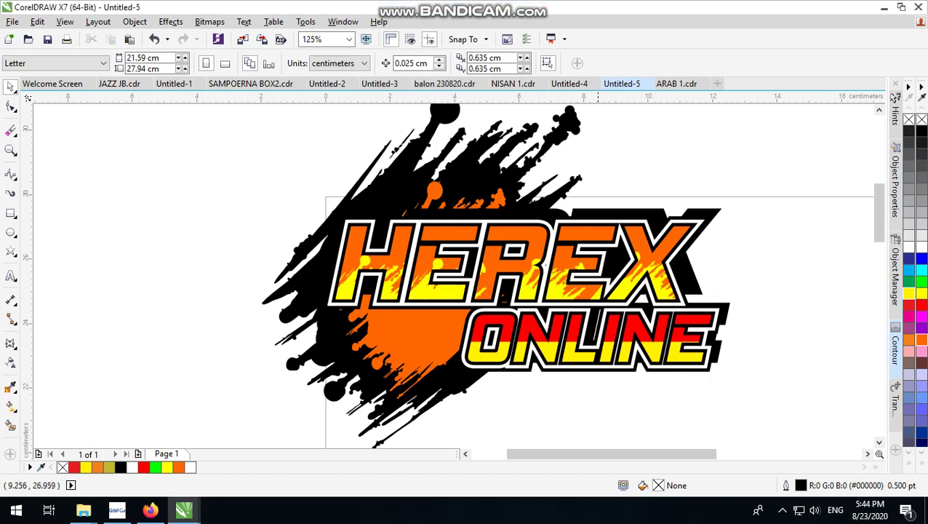